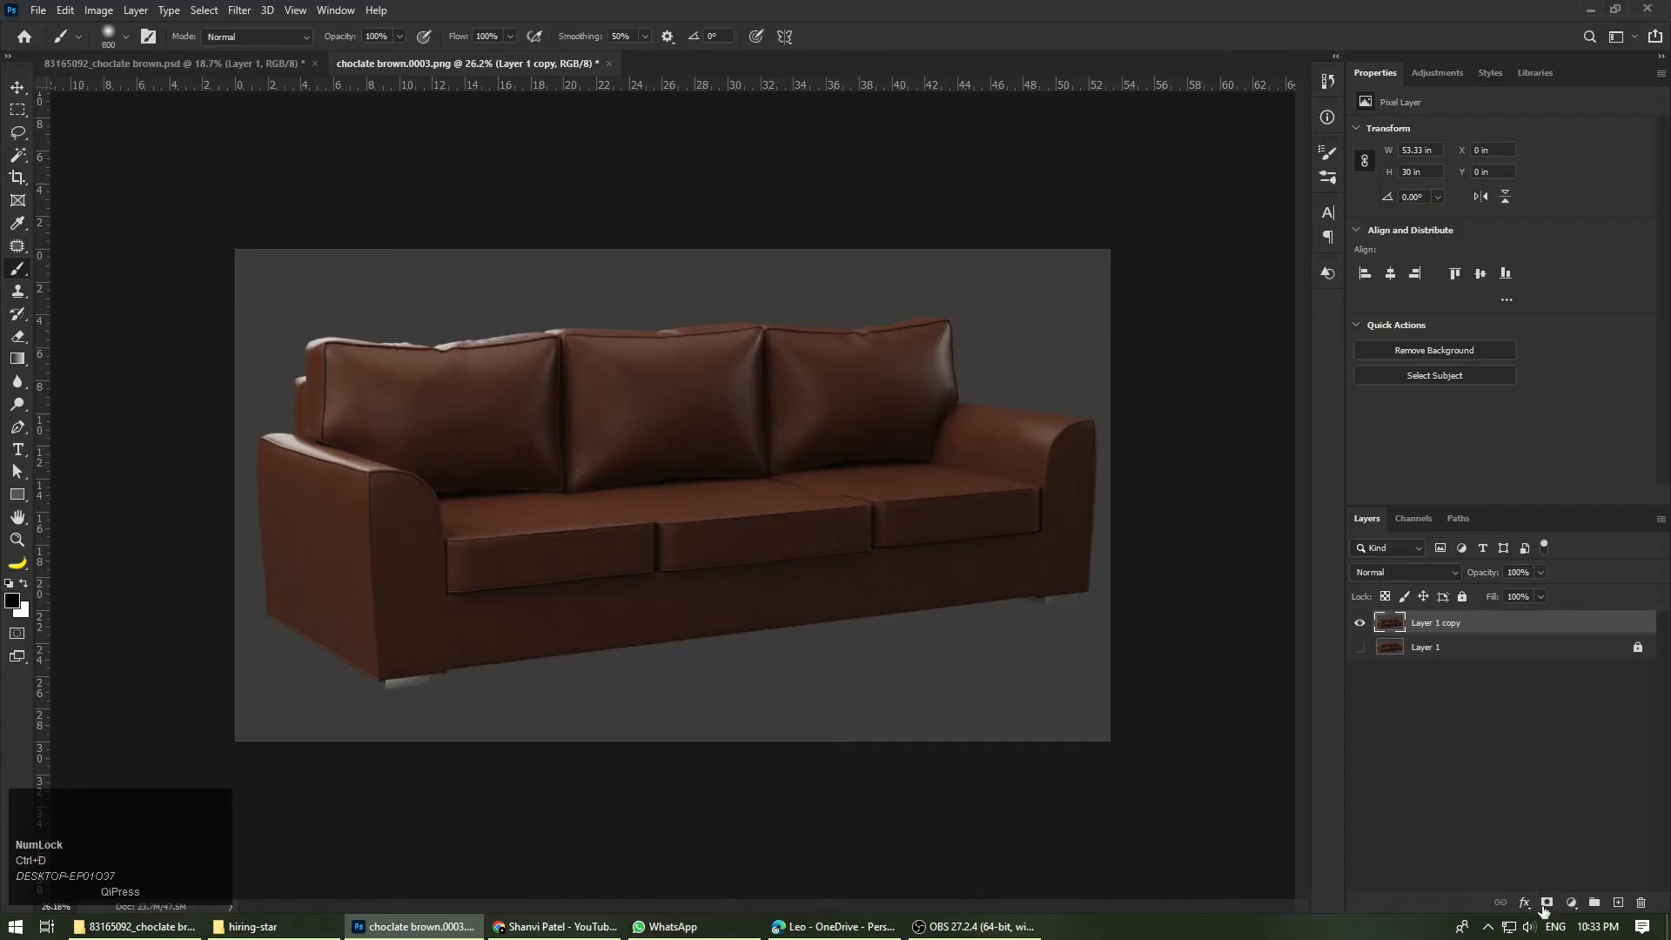
Step: Add a layer mask to Layer 1 copy and select the grey background around the sofa with the Magic Wand
click(1546, 903)
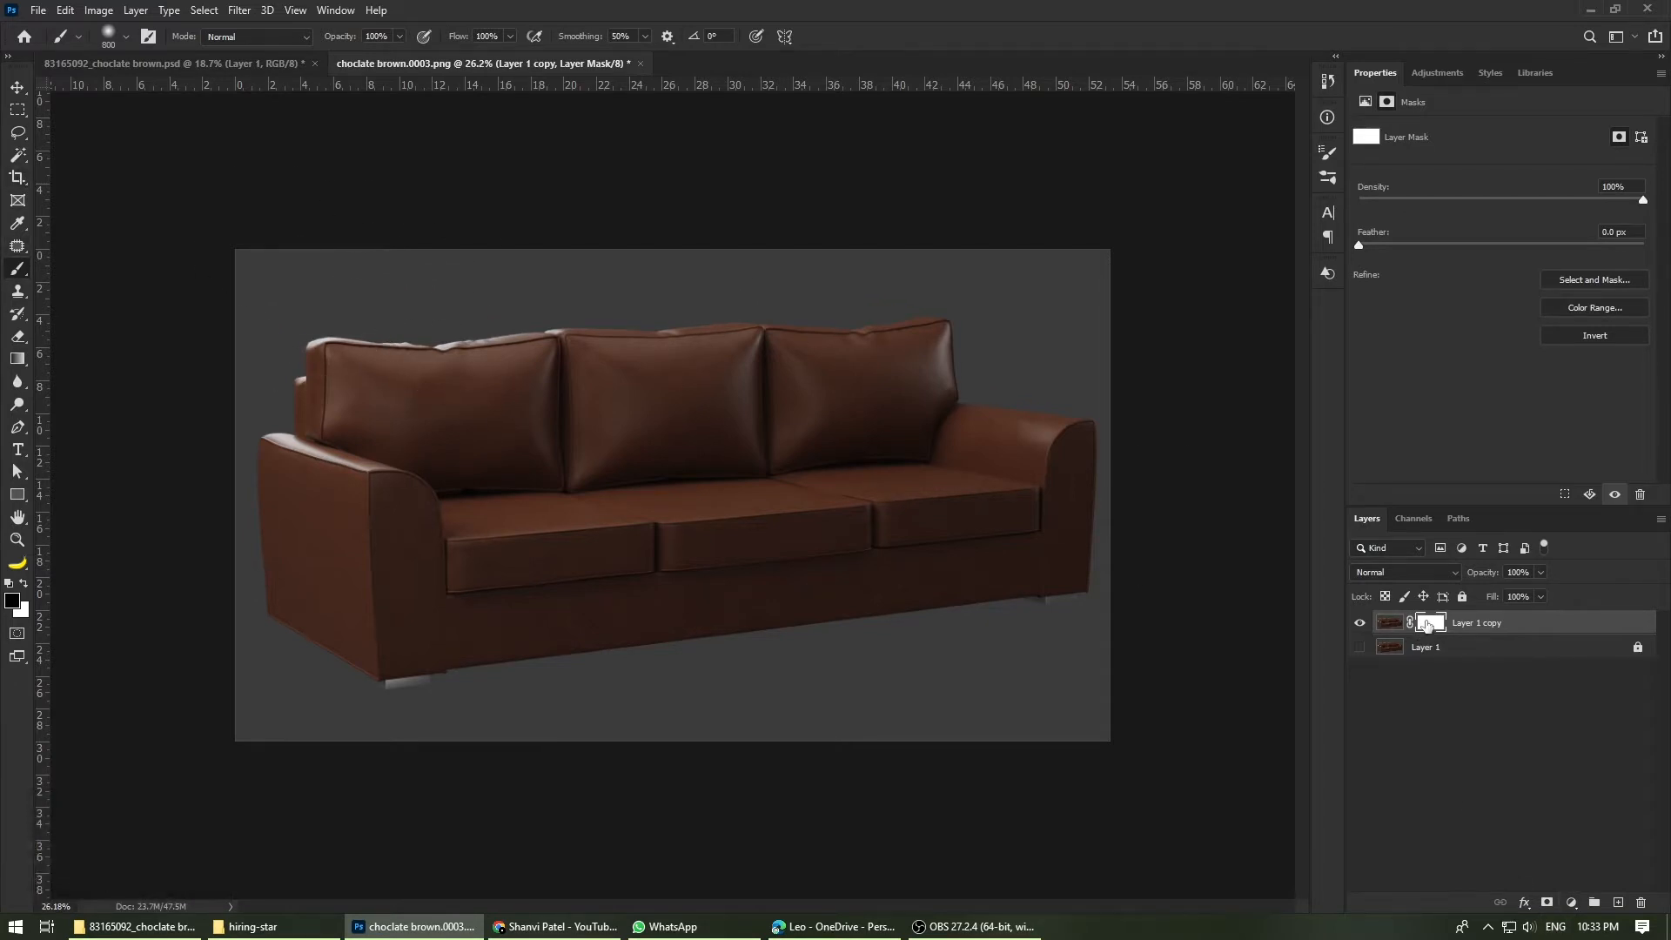
click(17, 155)
click(765, 478)
scroll(757, 514, up, 6)
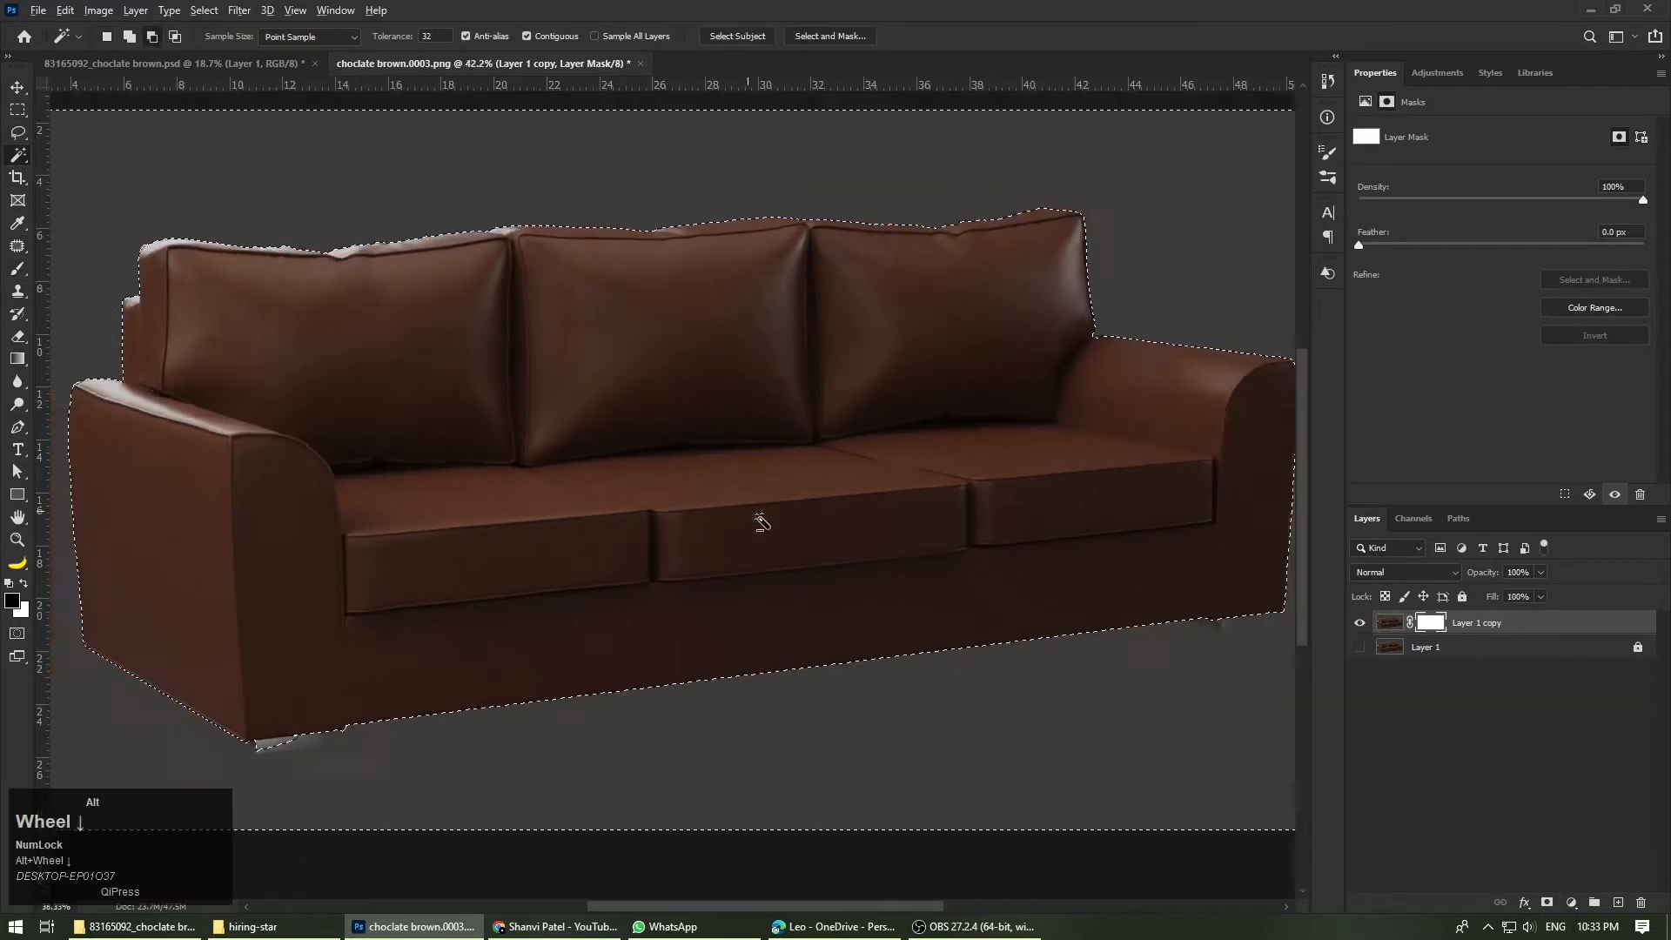
scroll(375, 686, up, 3)
Step: Subtract the areas around the sofa's front-left and right feet from the background selection with the Lasso tool
click(18, 133)
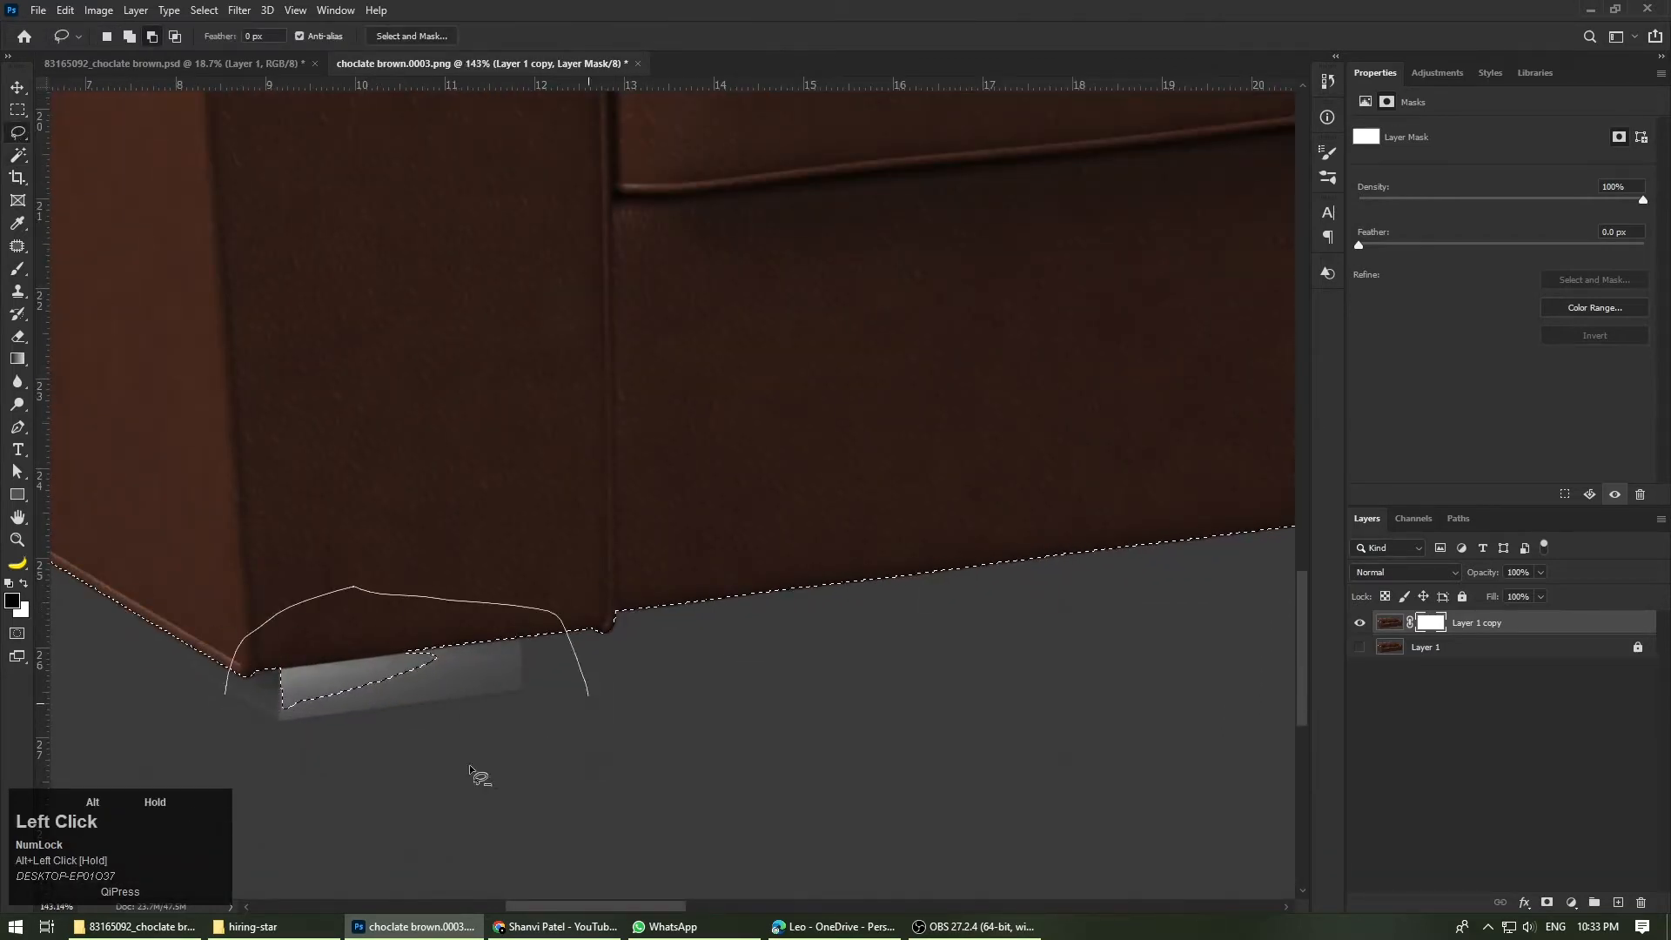
drag(470, 770, 228, 687)
scroll(261, 609, down, 4)
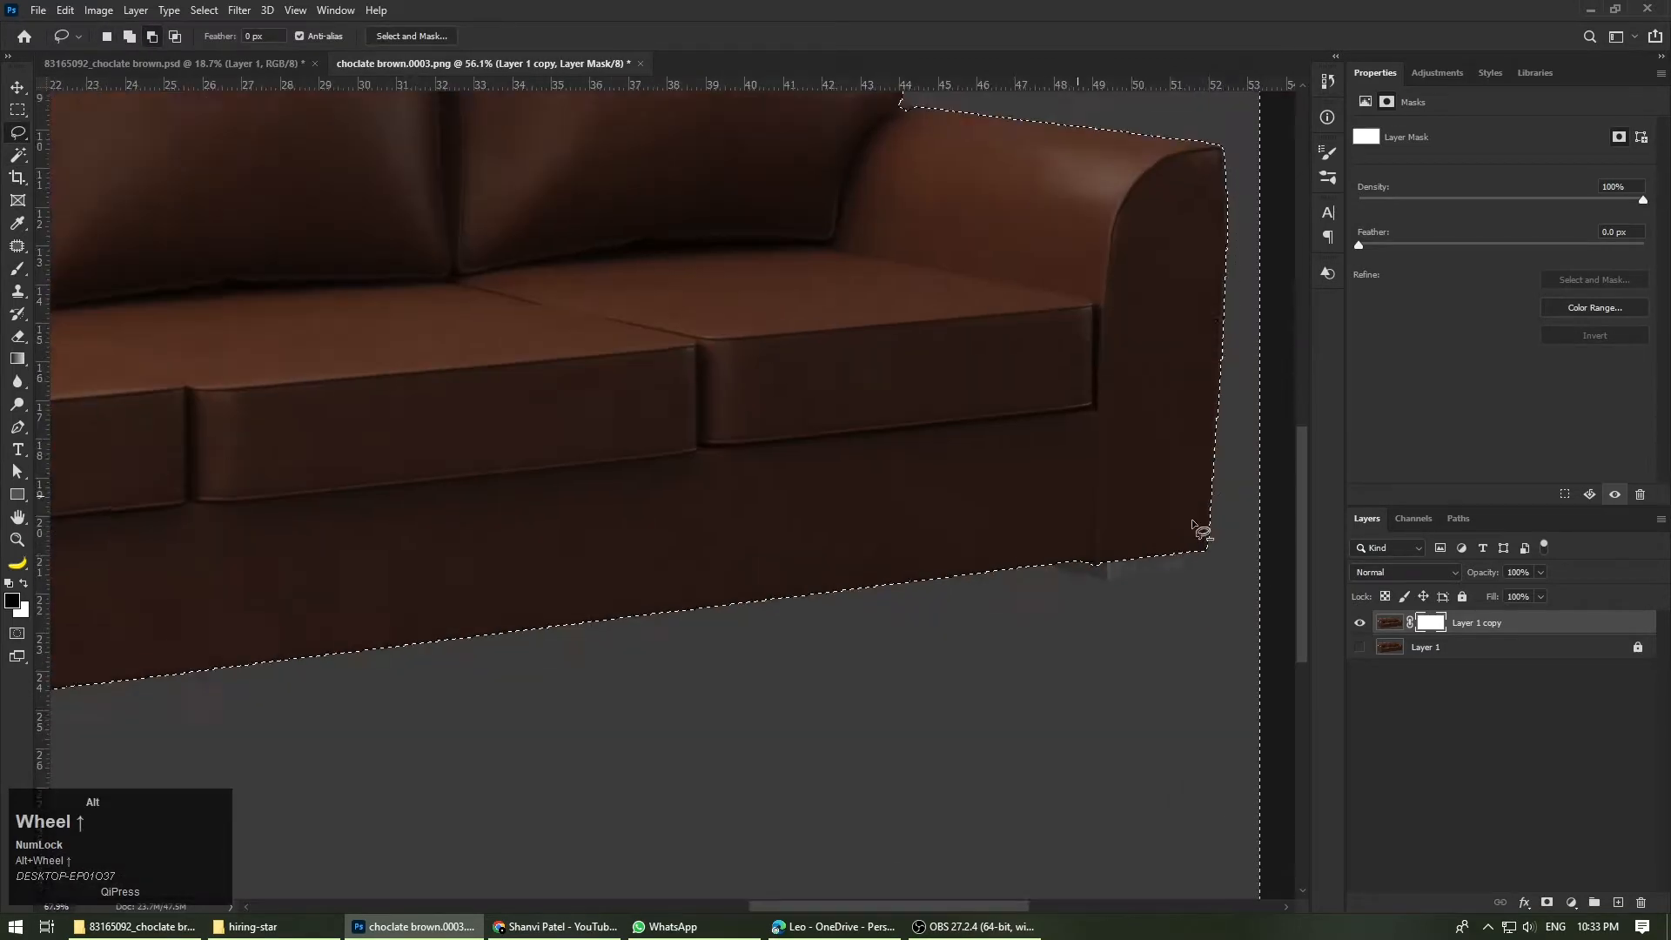
scroll(1193, 524, up, 3)
mouse_move(1001, 550)
mouse_down()
mouse_move(842, 614)
mouse_move(1216, 581)
mouse_up()
Step: Examine the selection outline along the sofa's arms, base and back cushions
scroll(1211, 583, down, 7)
scroll(211, 622, up, 7)
scroll(206, 496, down, 2)
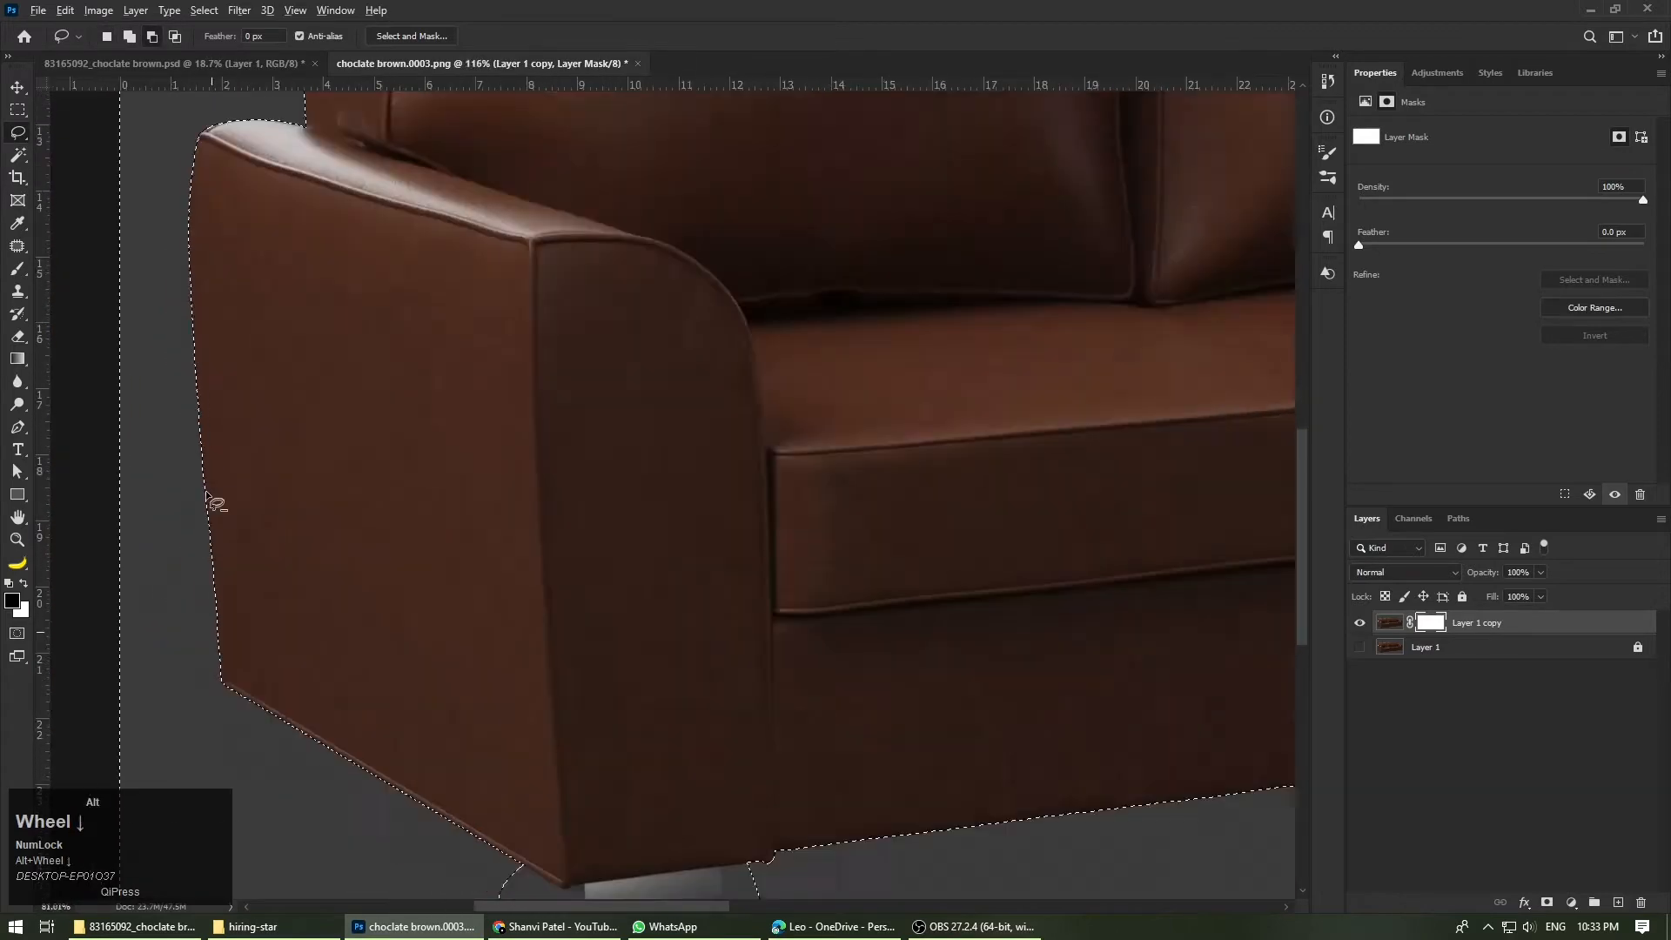
scroll(209, 500, down, 4)
scroll(243, 577, up, 6)
scroll(253, 581, down, 8)
scroll(753, 402, up, 8)
scroll(644, 522, down, 3)
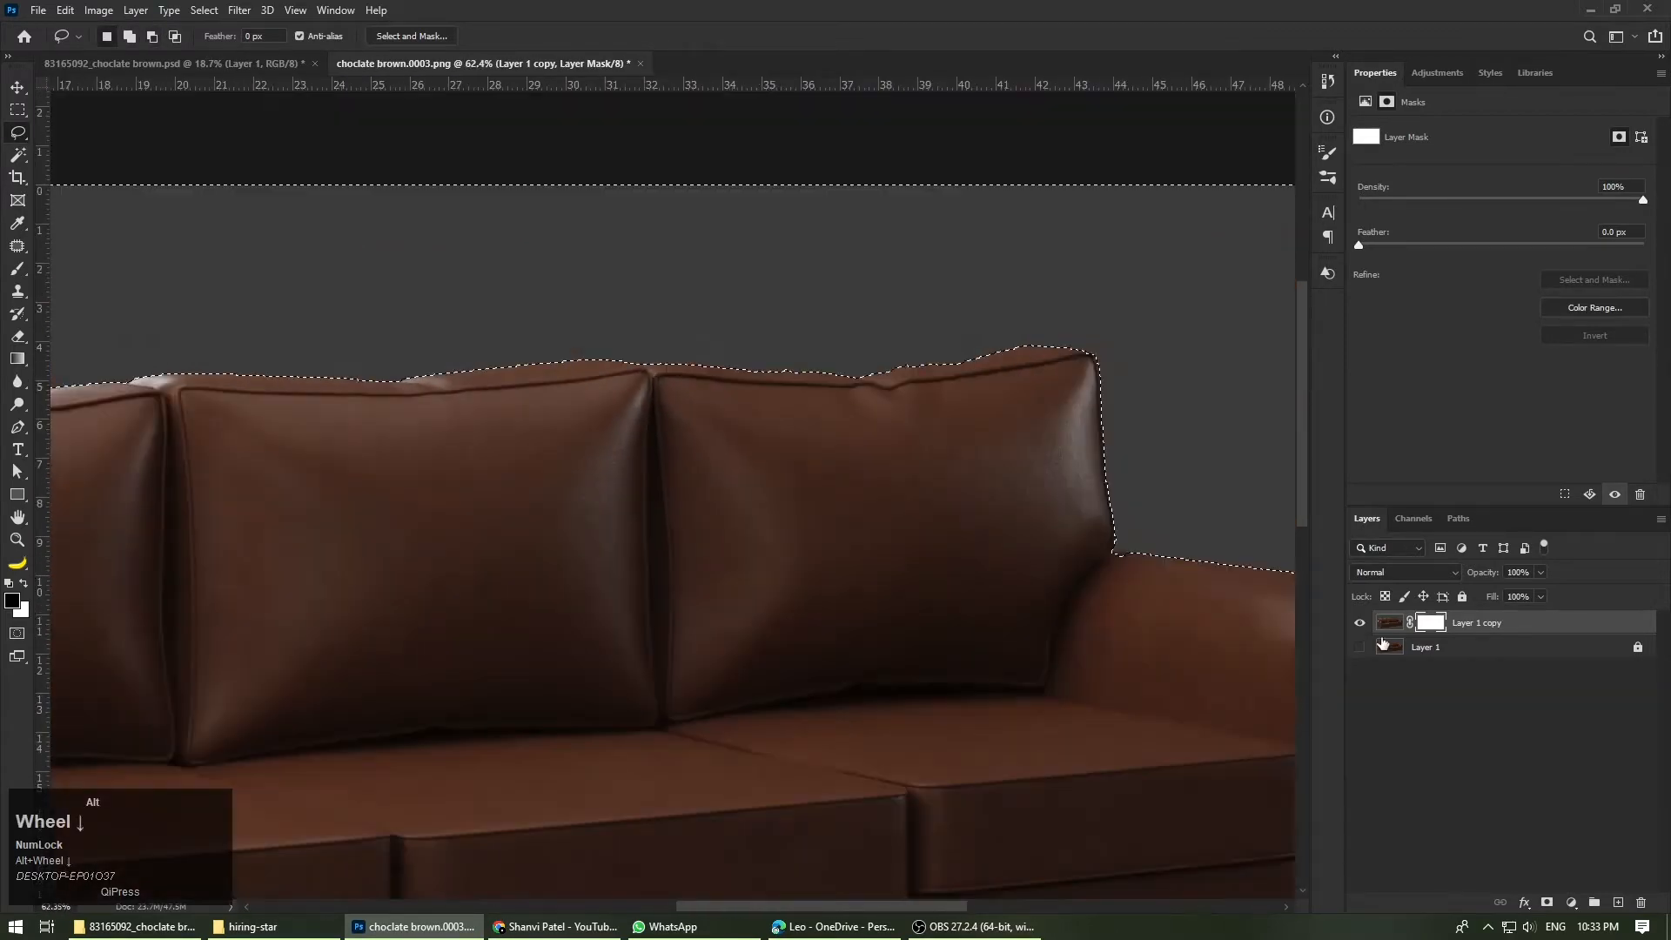
scroll(977, 511, down, 3)
Step: Hide the selected background around the sofa by painting black on Layer 1 copy's mask with an 800 px brush
click(1392, 625)
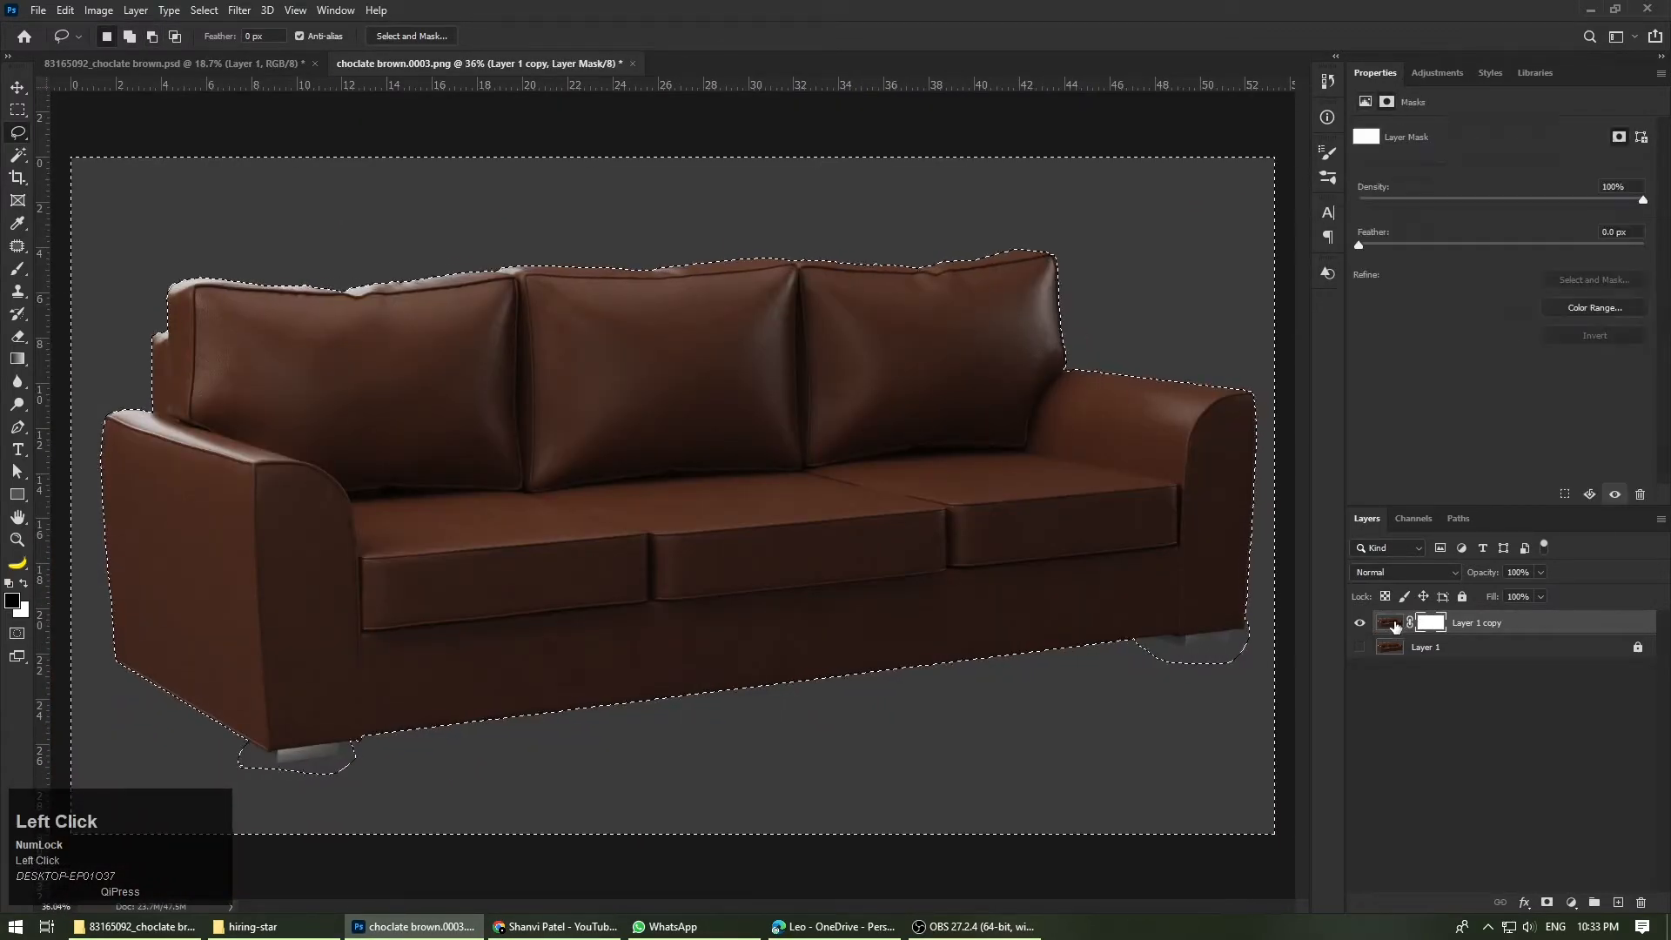
click(1431, 622)
click(17, 271)
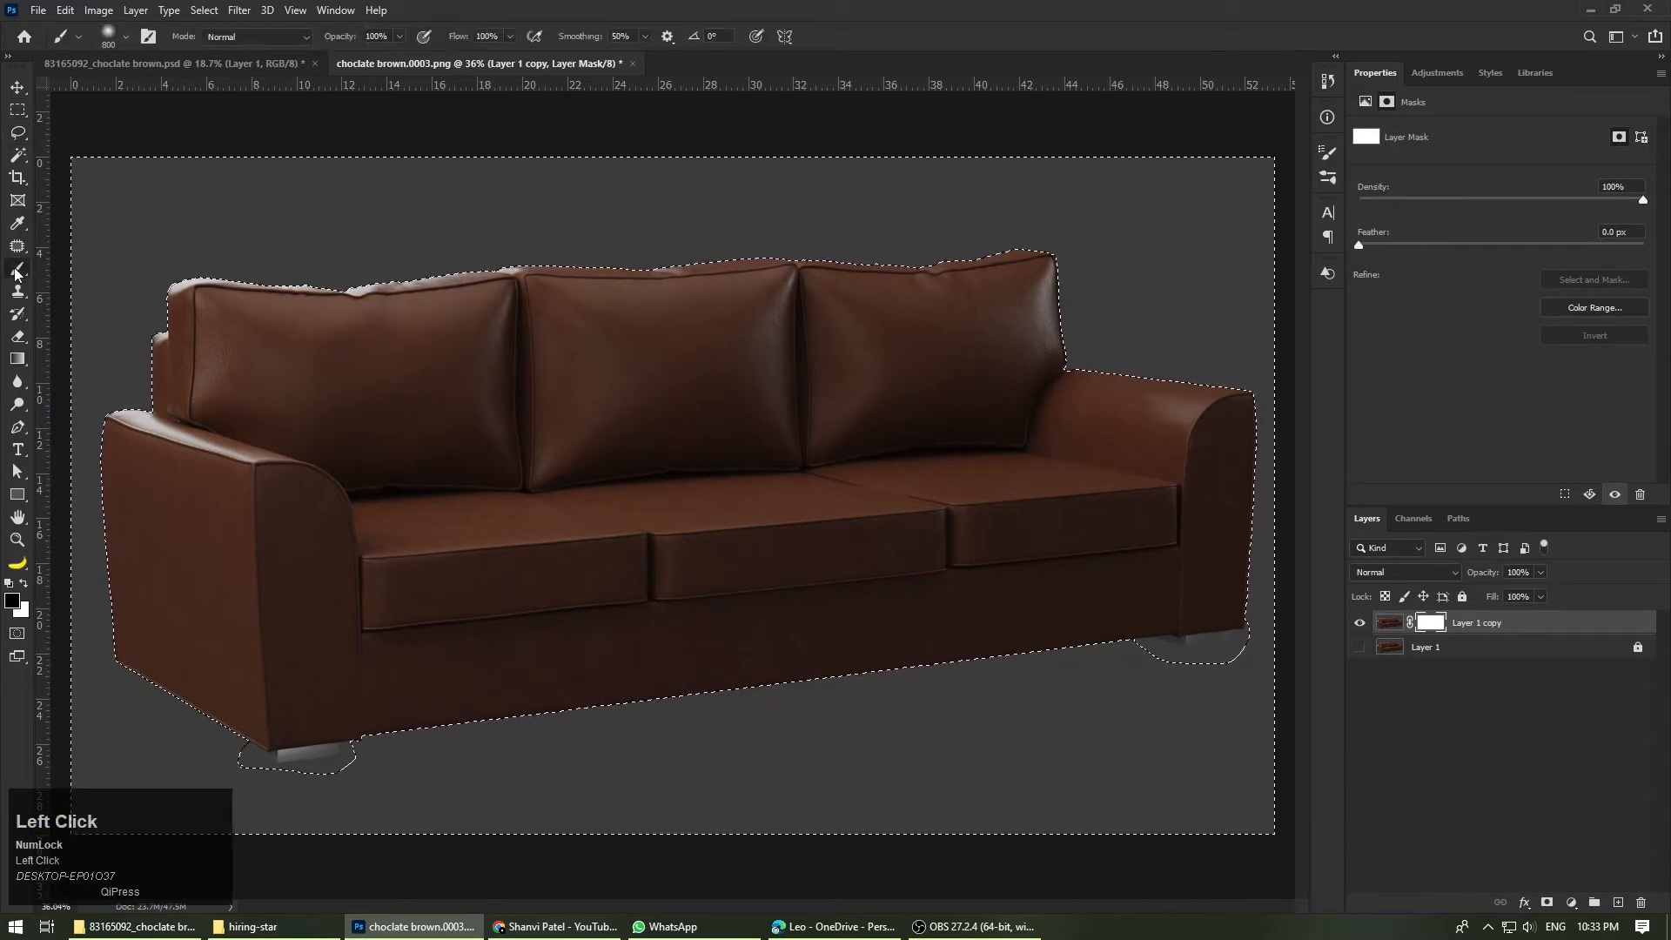
mouse_move(373, 224)
mouse_down()
mouse_move(1406, 165)
mouse_move(1380, 75)
mouse_move(168, 205)
mouse_move(243, 81)
mouse_up()
scroll(479, 250, down, 3)
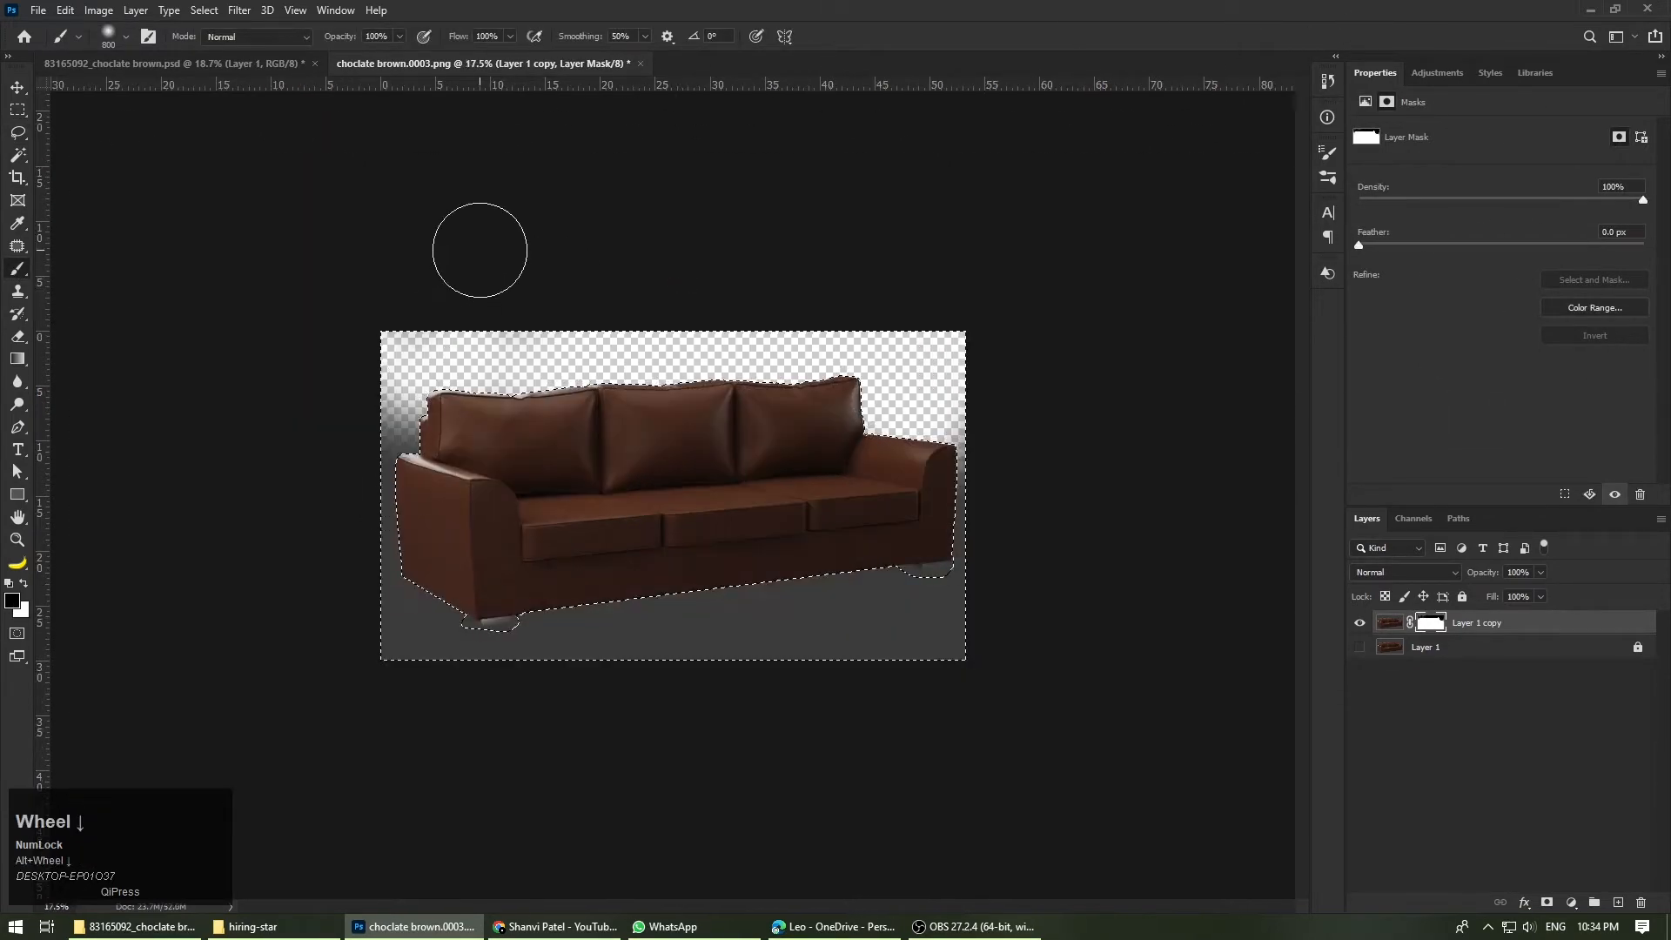
mouse_move(479, 249)
mouse_down()
mouse_move(447, 328)
mouse_move(951, 596)
mouse_move(384, 664)
mouse_move(1305, 639)
mouse_move(1134, 511)
mouse_move(269, 642)
mouse_up()
Step: Paint away the remaining grey traces around the sofa's edges on the mask and clear the selection
scroll(672, 495, up, 3)
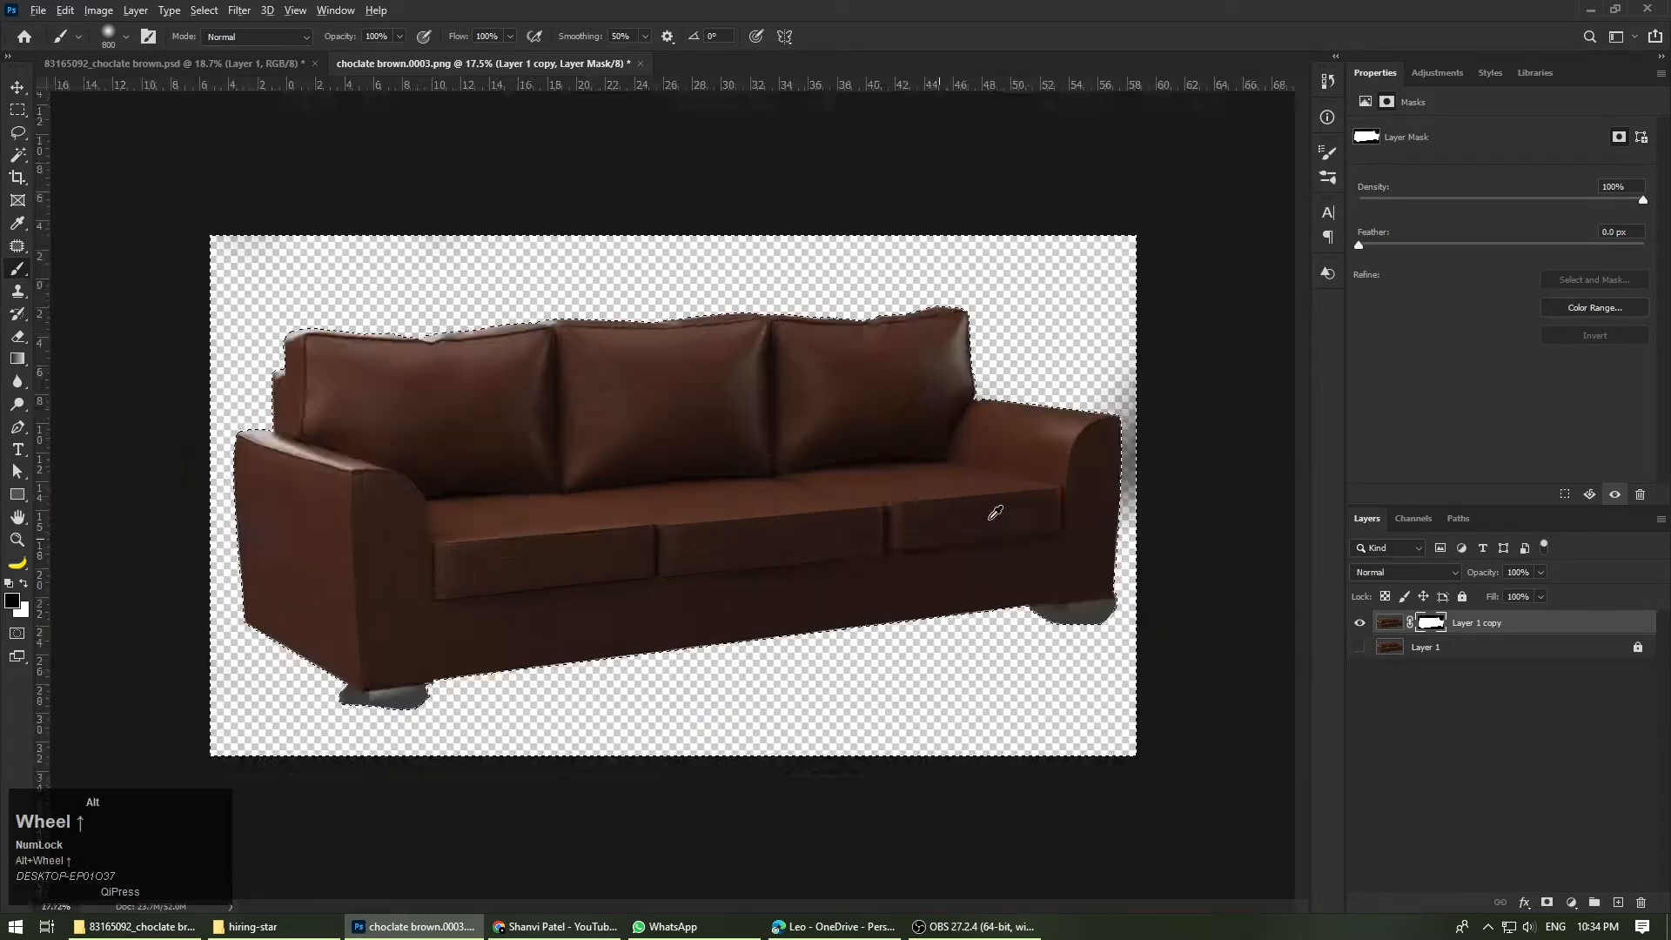
scroll(990, 519, up, 2)
scroll(1044, 516, down, 2)
drag(1162, 505, 1066, 160)
scroll(942, 206, up, 5)
mouse_move(905, 348)
mouse_down()
mouse_move(611, 374)
mouse_move(189, 472)
mouse_up()
scroll(189, 473, down, 3)
mouse_move(947, 703)
mouse_down()
mouse_move(989, 667)
mouse_move(1137, 628)
mouse_up()
scroll(1024, 392, down, 4)
mouse_move(1024, 391)
mouse_down()
mouse_move(439, 720)
mouse_move(667, 273)
mouse_up()
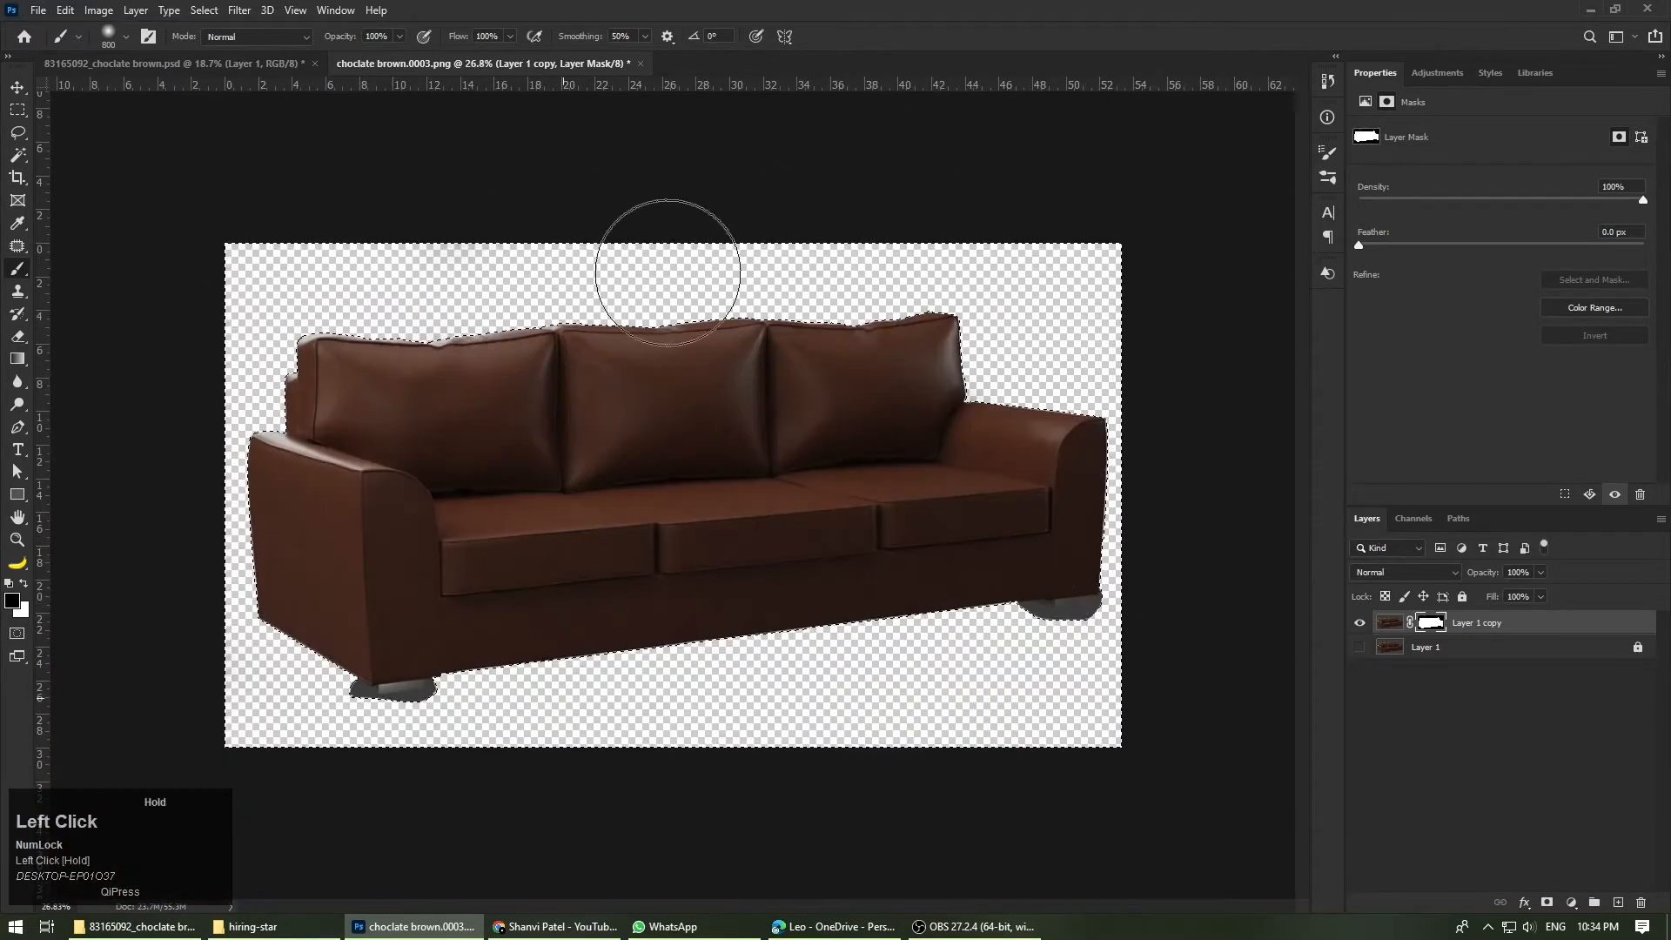
scroll(662, 313, up, 2)
scroll(656, 343, down, 1)
scroll(656, 374, down, 2)
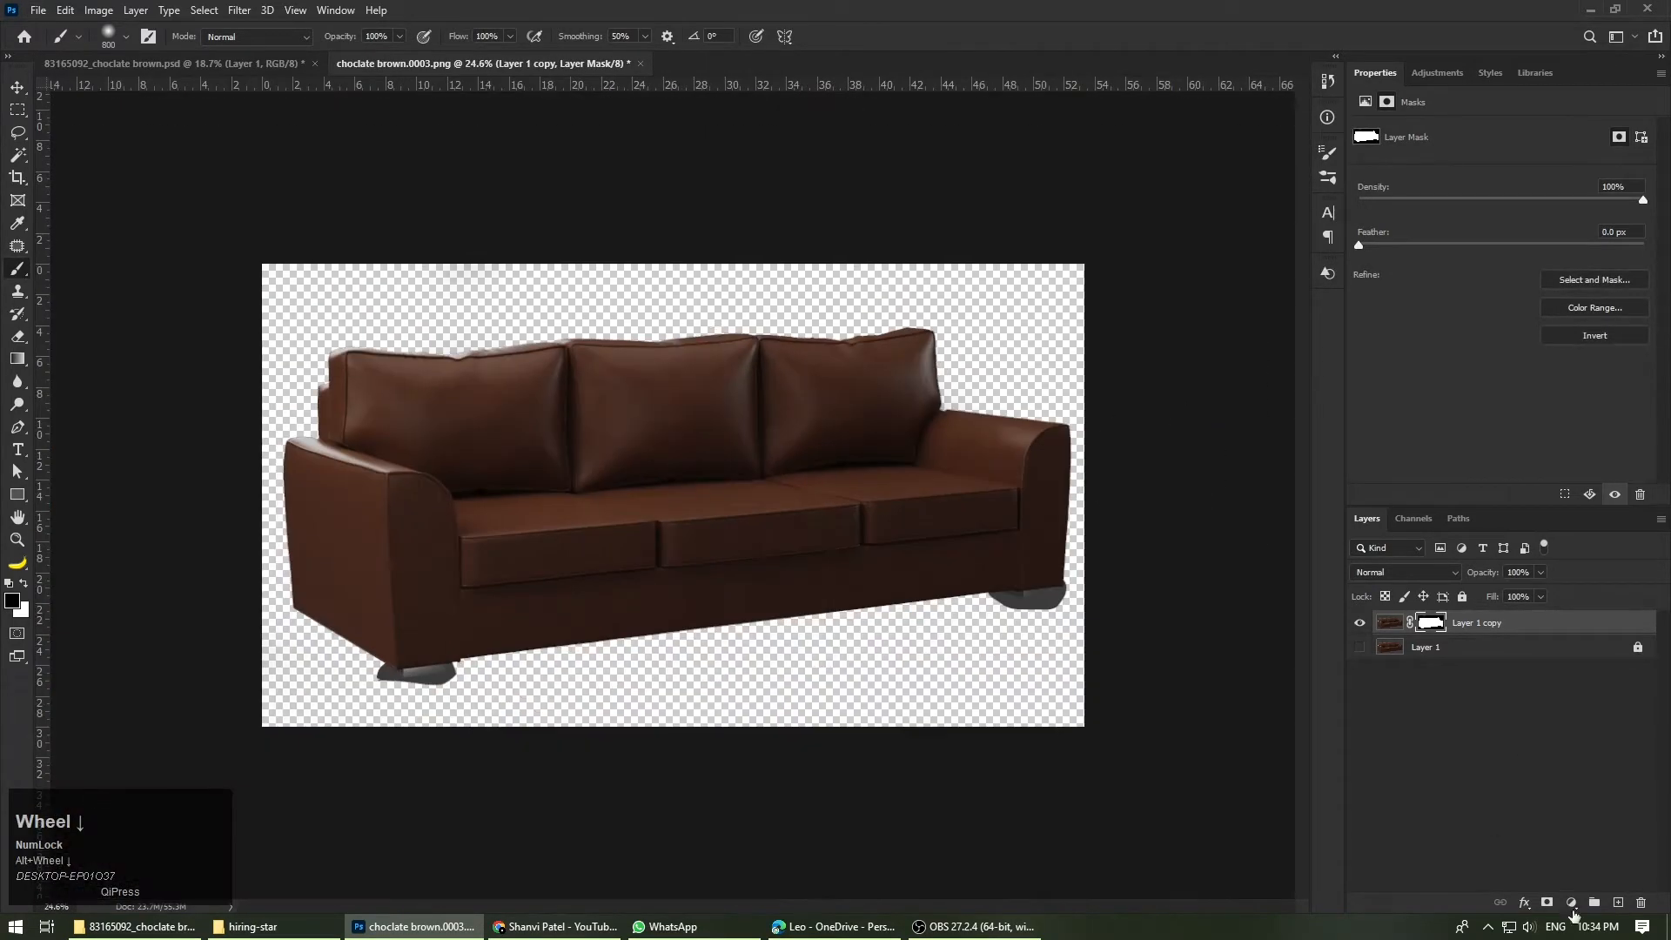
Step: Add a pink Solid Color fill layer and place it directly beneath Layer 1 copy
click(1572, 907)
click(1558, 599)
drag(1358, 626, 1312, 570)
click(1594, 531)
drag(1503, 627, 1485, 659)
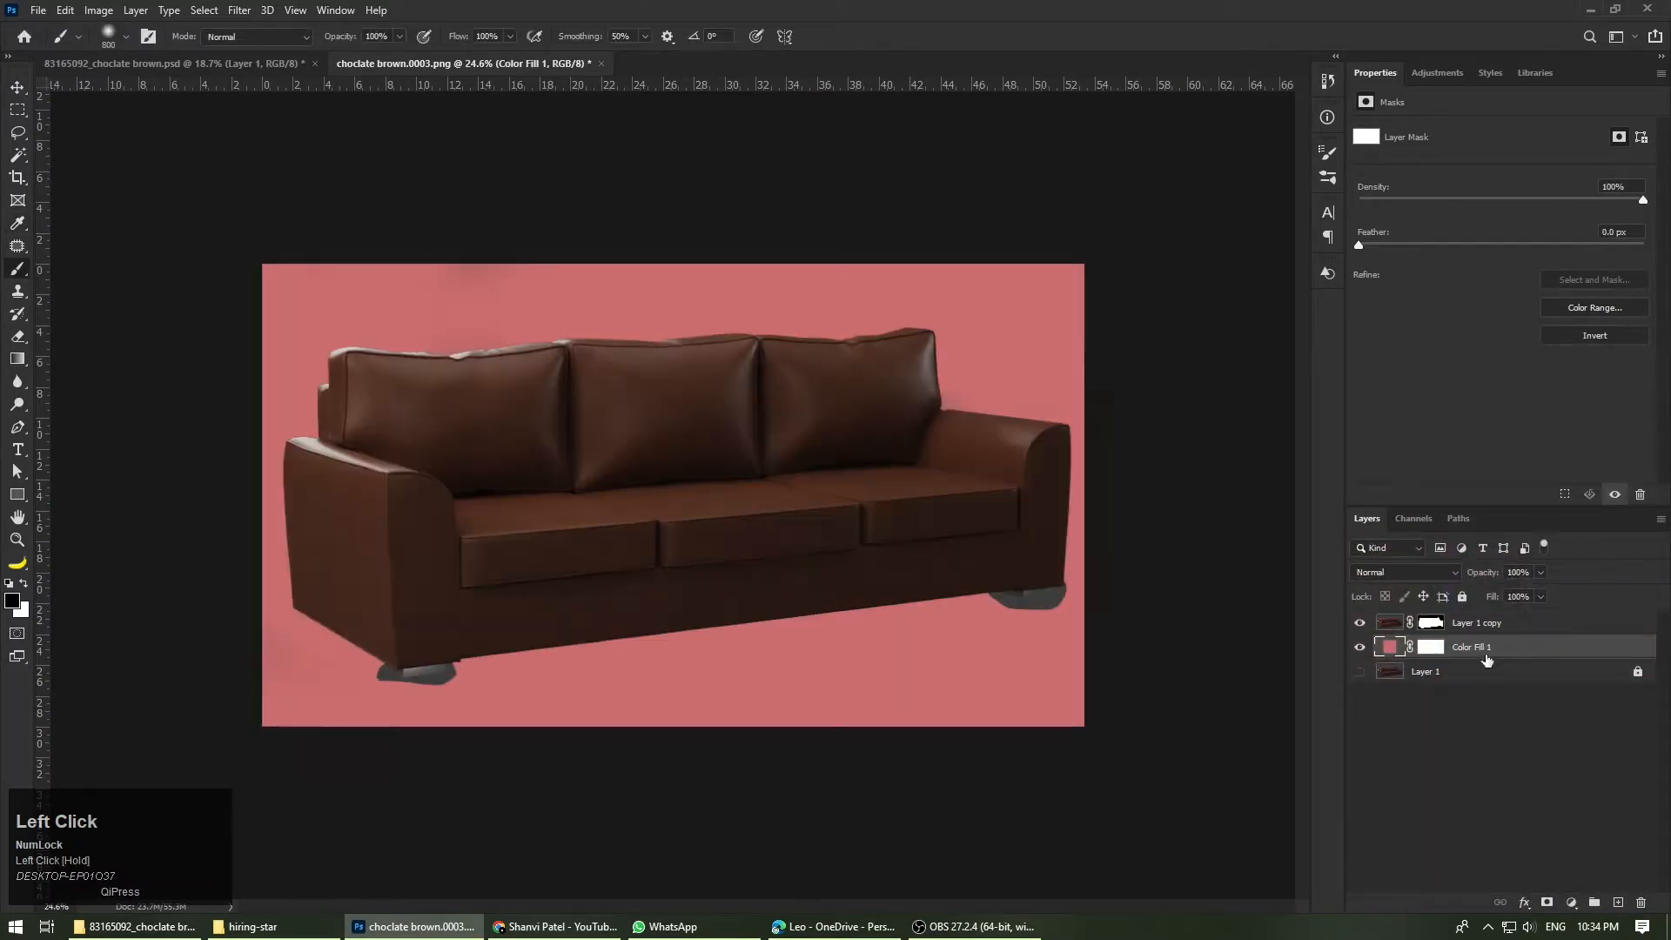
Step: Restore the notch between the right back cushion and armrest by painting white on Layer 1 copy's mask with a 70 px brush
scroll(765, 300, up, 5)
scroll(632, 273, down, 2)
scroll(951, 440, down, 1)
scroll(833, 423, up, 6)
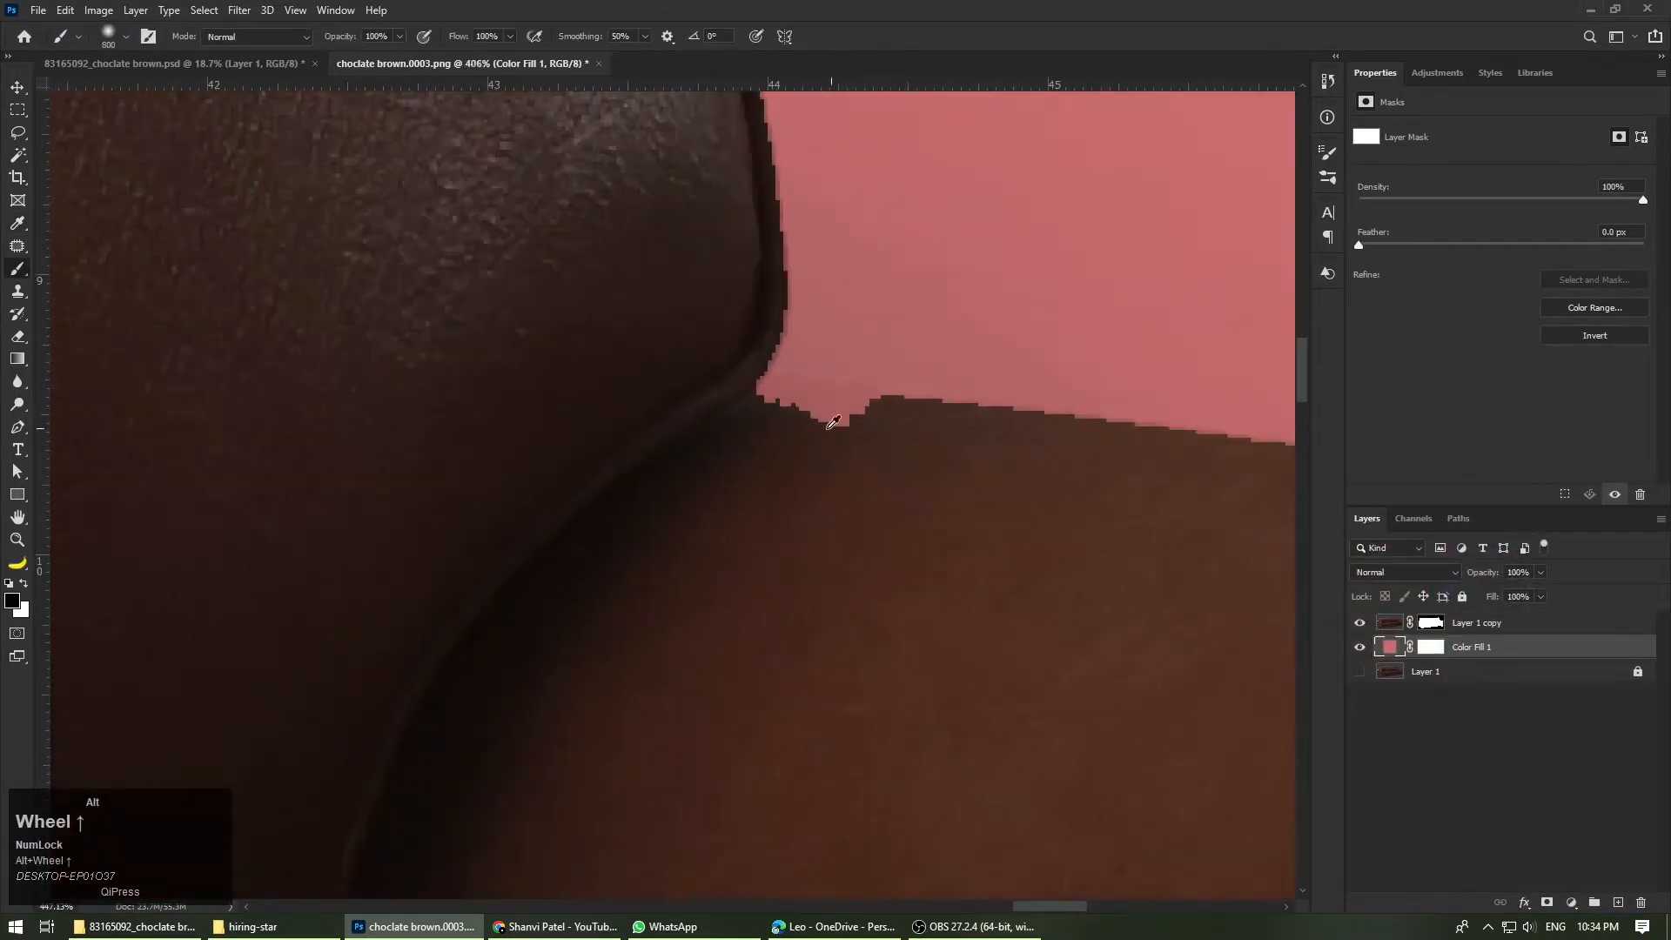
click(1429, 623)
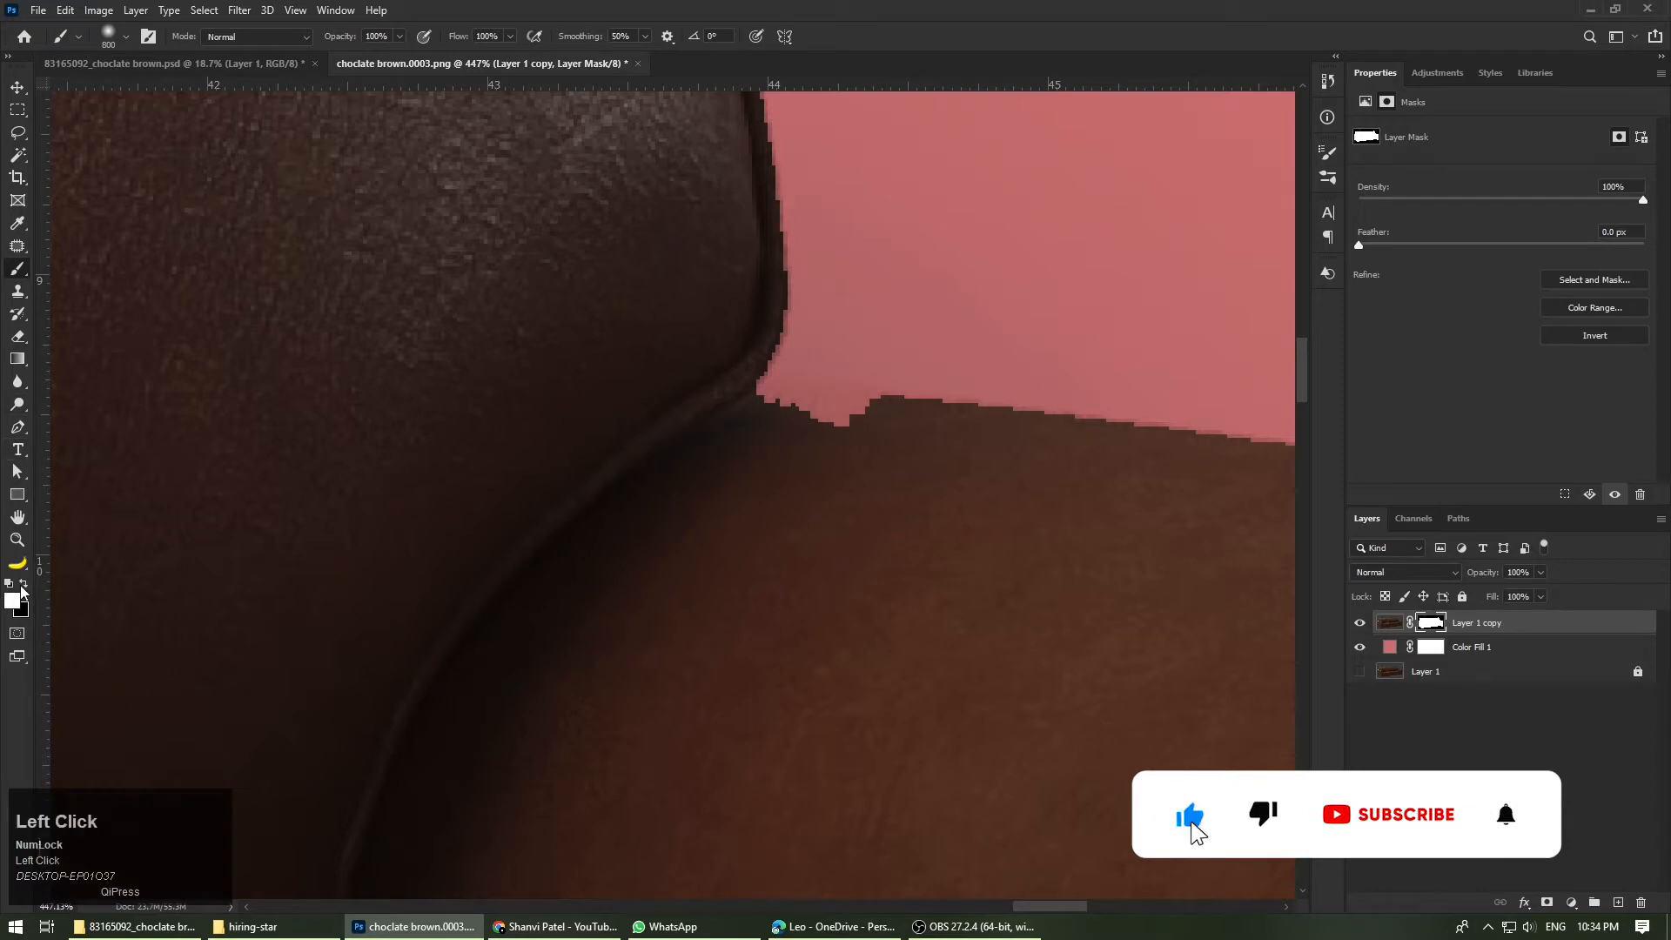
scroll(866, 410, down, 5)
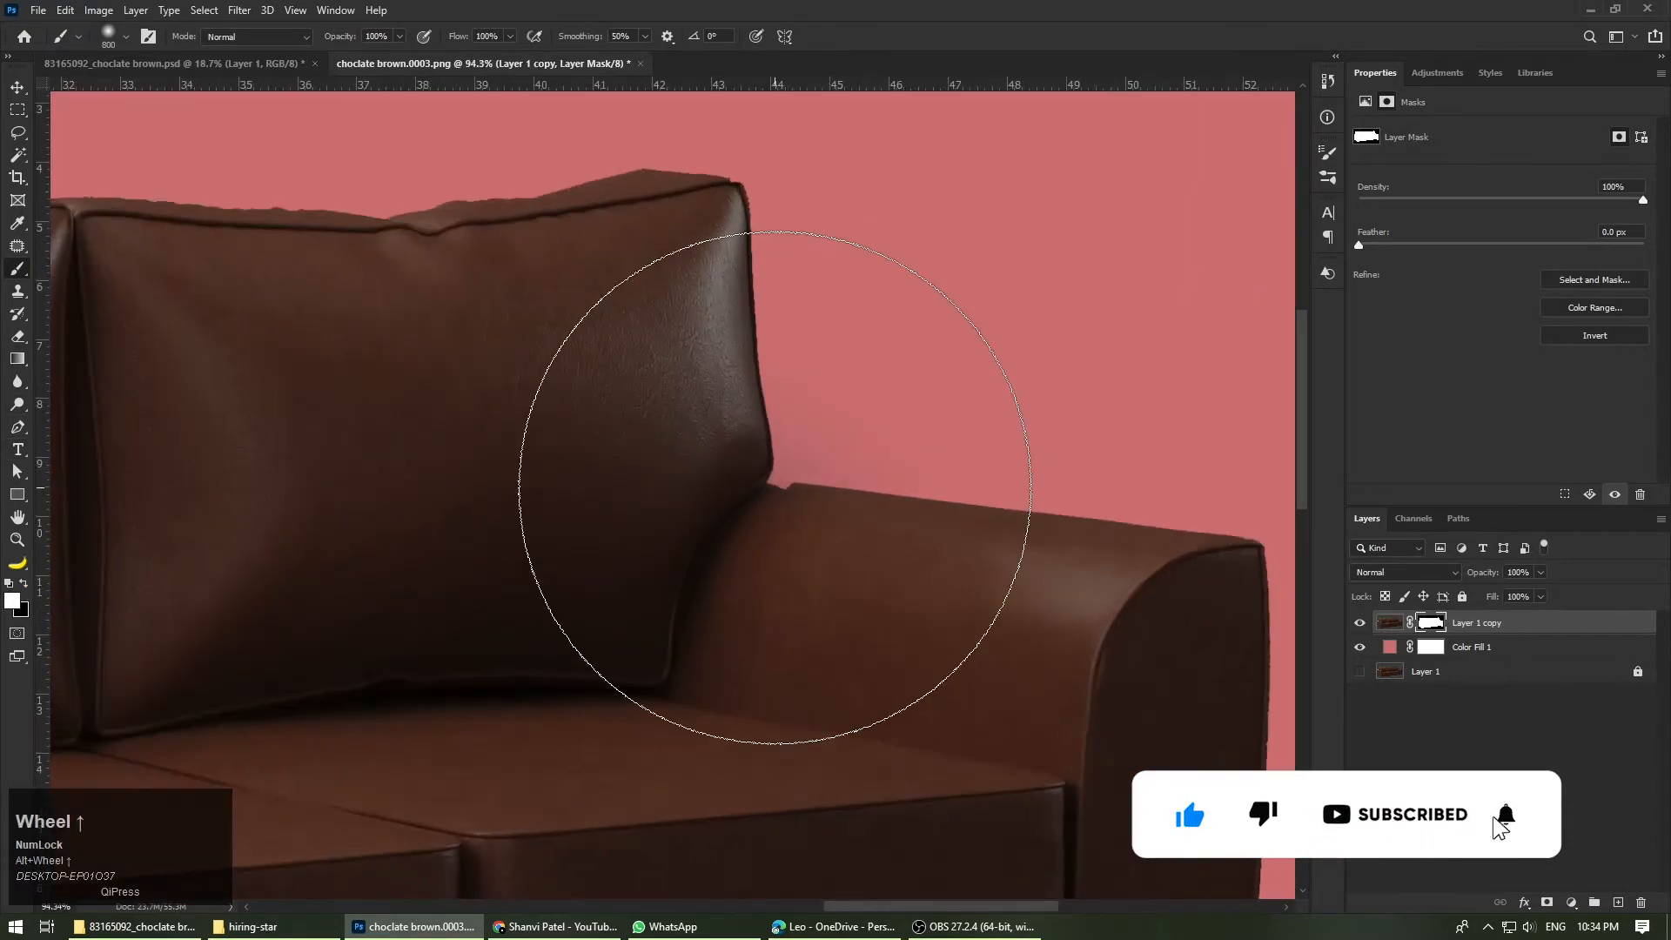
key(bracketleft)
key(bracketleft)
key(bracketleft)
key(bracketleft)
key(bracketleft)
key(bracketleft)
key(bracketleft)
key(bracketleft)
key(bracketleft)
key(bracketleft)
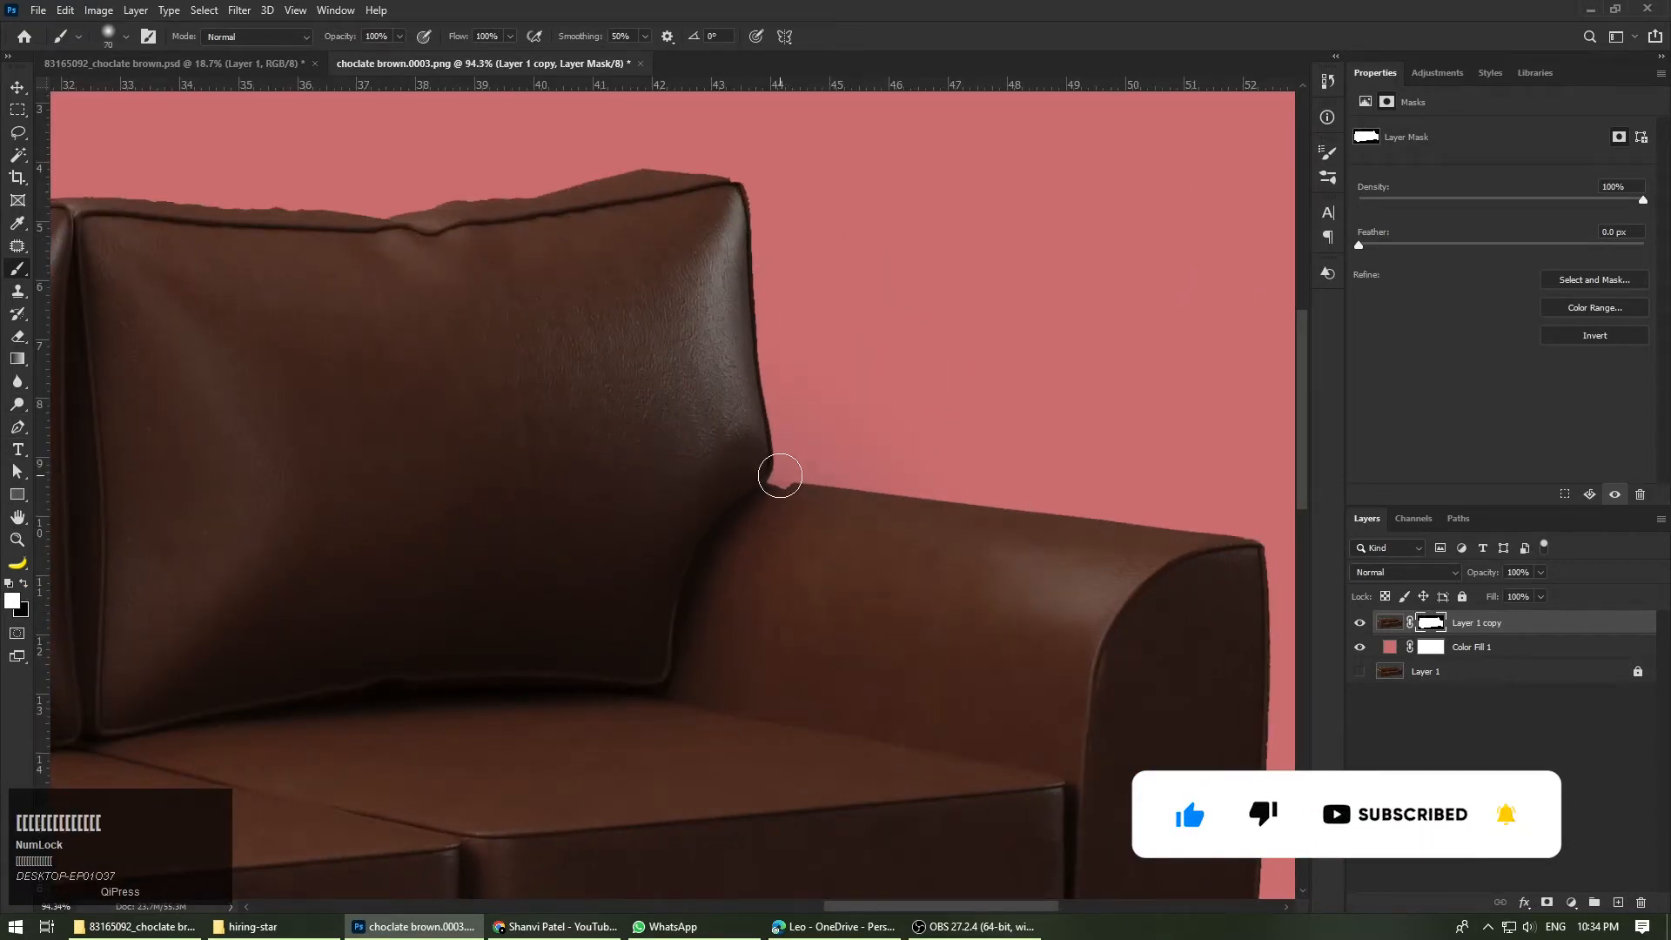
scroll(780, 475, up, 4)
mouse_move(828, 566)
mouse_down()
mouse_move(765, 537)
mouse_move(757, 506)
mouse_move(868, 534)
mouse_move(700, 532)
mouse_move(610, 490)
mouse_up()
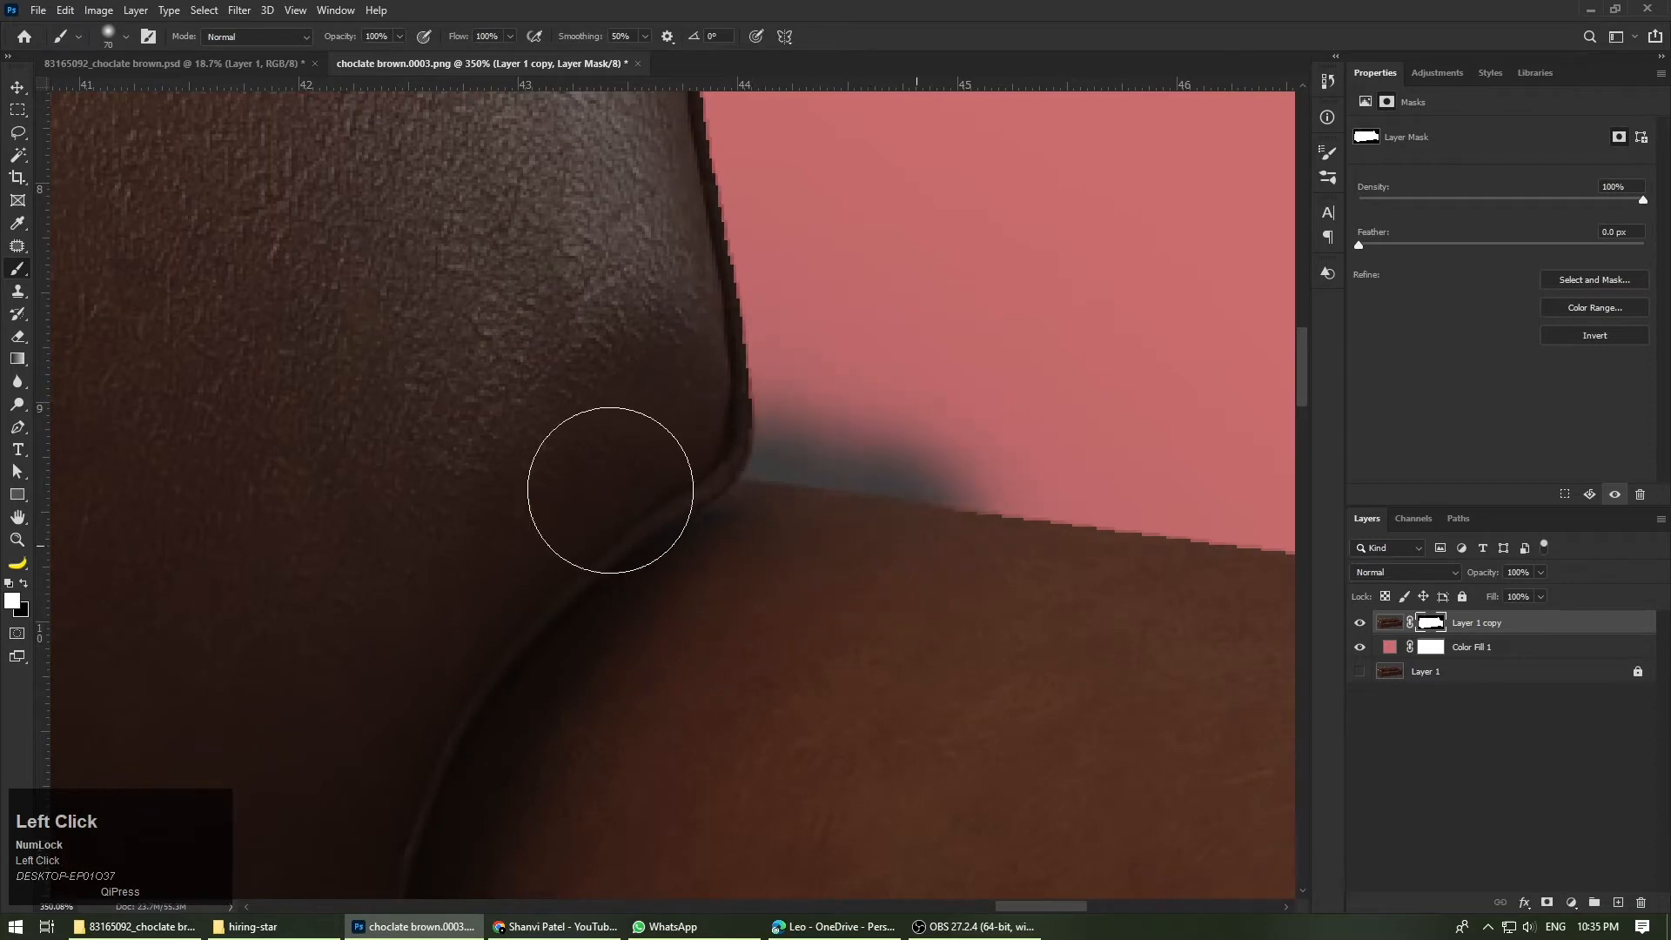
Step: Compare the left arm's lower rear corner in the masked layer with the original Layer 1 by toggling layer visibility
scroll(865, 666, down, 6)
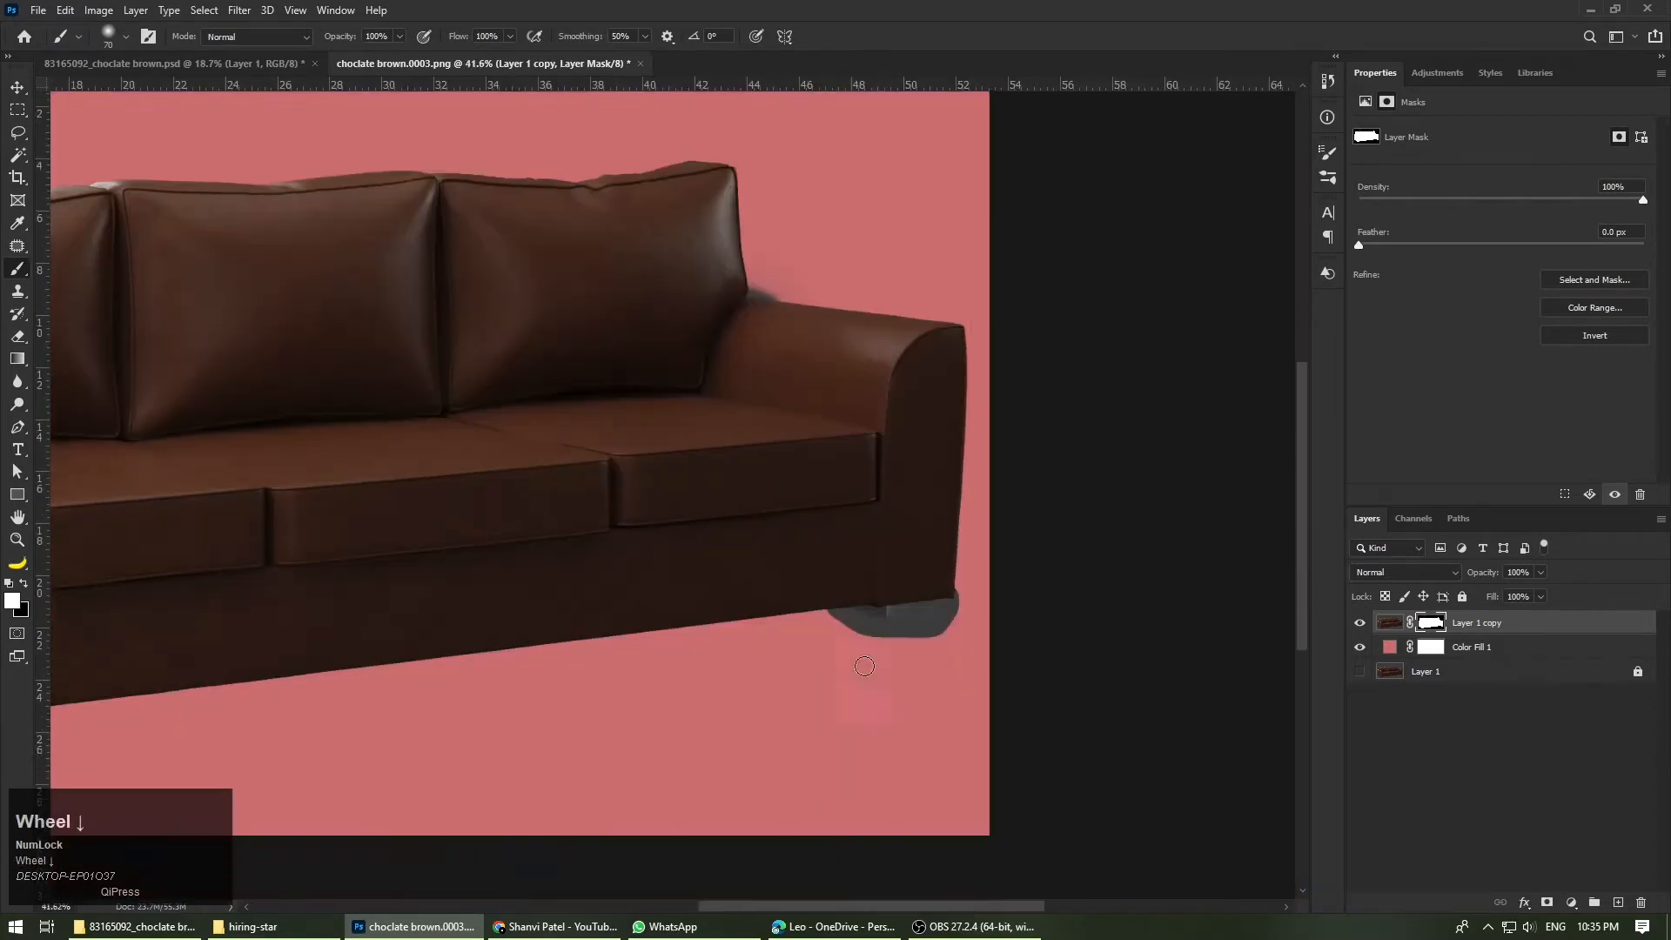
scroll(905, 622, up, 4)
scroll(1178, 470, down, 5)
scroll(604, 377, up, 4)
scroll(261, 513, down, 3)
scroll(287, 488, up, 4)
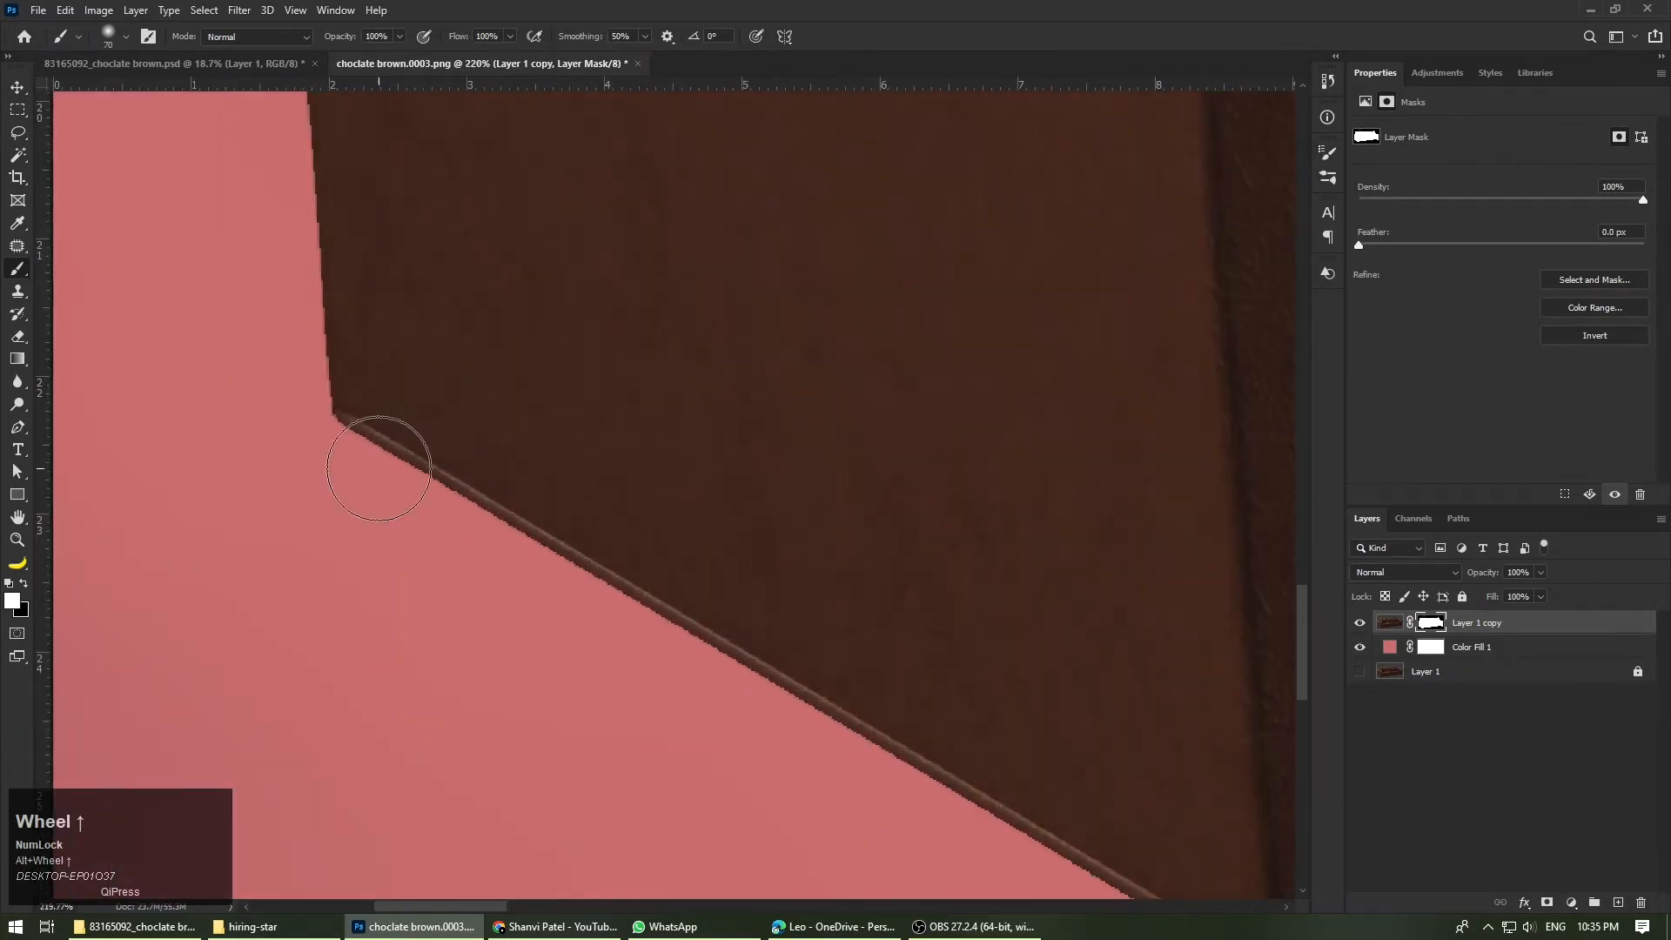
click(1358, 623)
click(1359, 649)
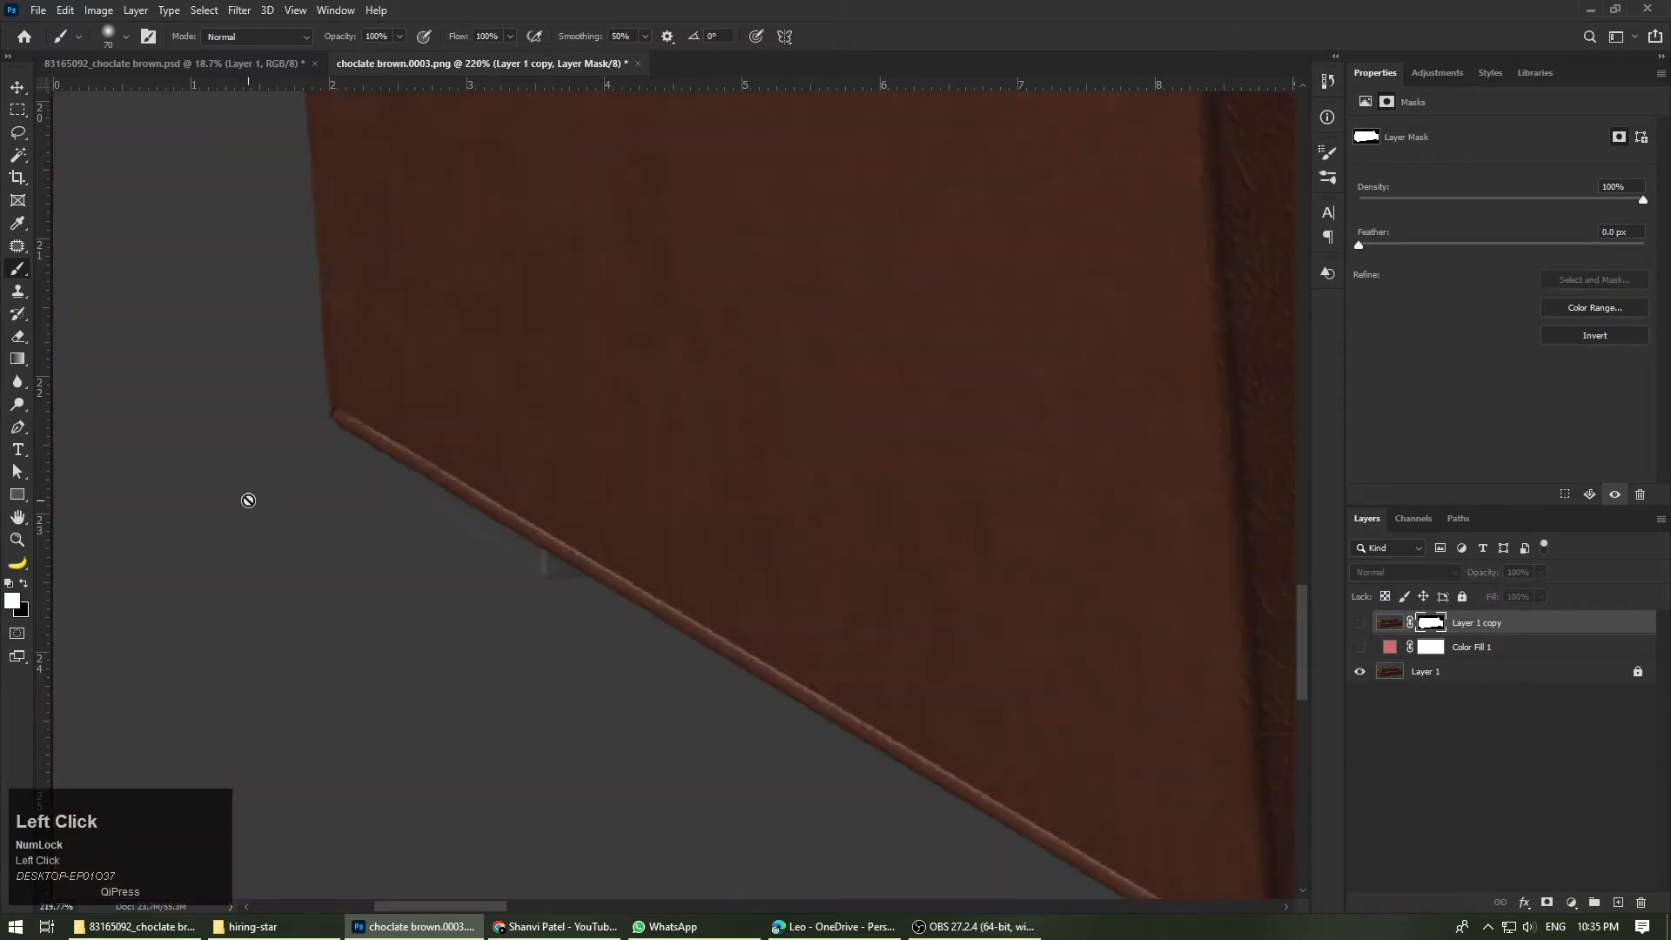
click(1359, 671)
click(1360, 623)
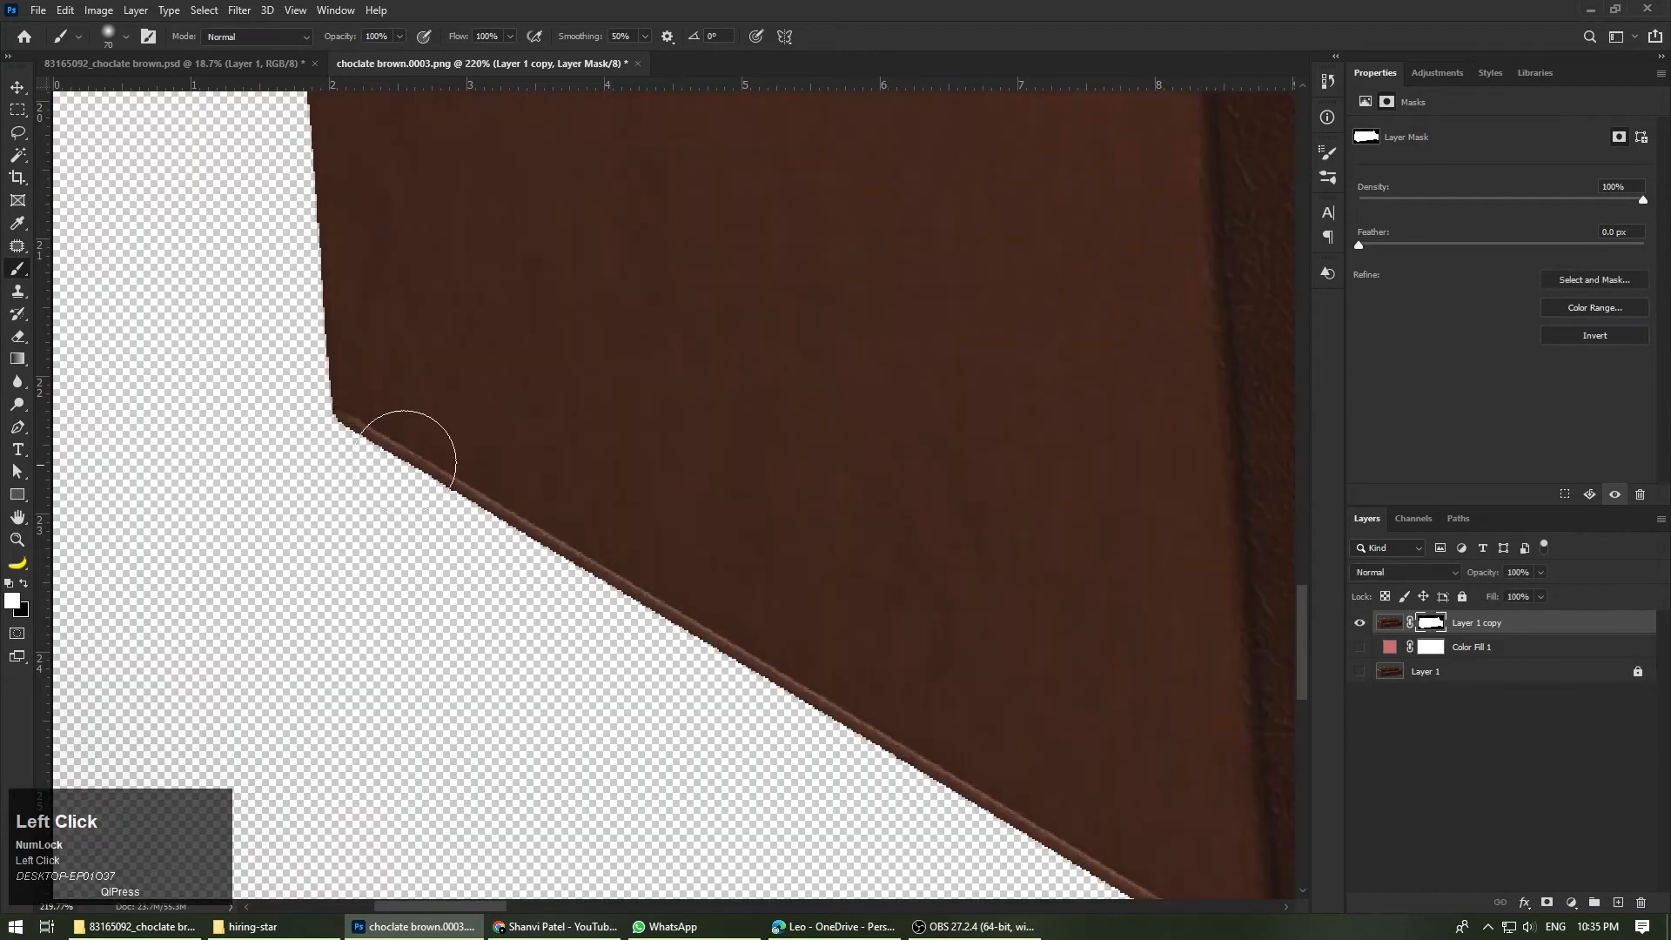
Step: Paint white on Layer 1 copy's mask along the left arm's lower rear edge to bring back the piping and rear foot
mouse_move(410, 451)
mouse_down()
mouse_move(532, 465)
mouse_move(399, 495)
mouse_move(502, 399)
mouse_move(579, 577)
mouse_move(569, 635)
mouse_move(562, 540)
mouse_move(572, 636)
mouse_move(474, 475)
mouse_move(577, 586)
mouse_up()
alt+scroll(306, 450, up, 1)
alt+scroll(150, 403, up, 2)
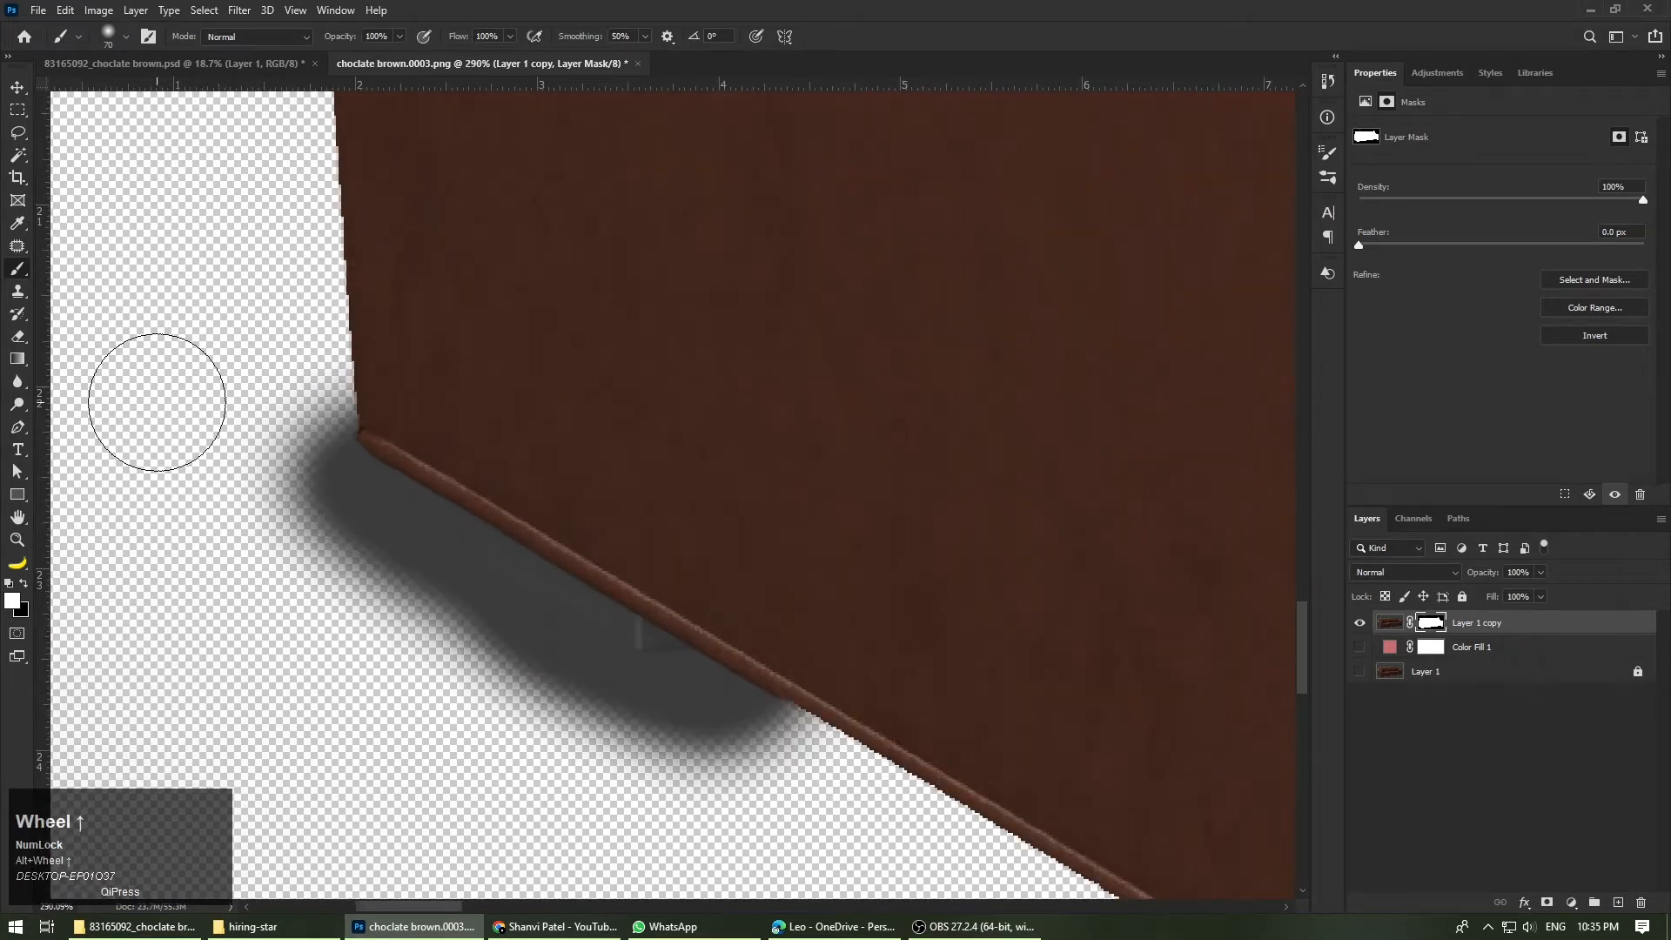
Step: Show Color Fill 1 again and start a Pen shape on the left arm's rear edge with its fill set to none
key(p)
click(1359, 647)
alt+scroll(384, 470, up, 2)
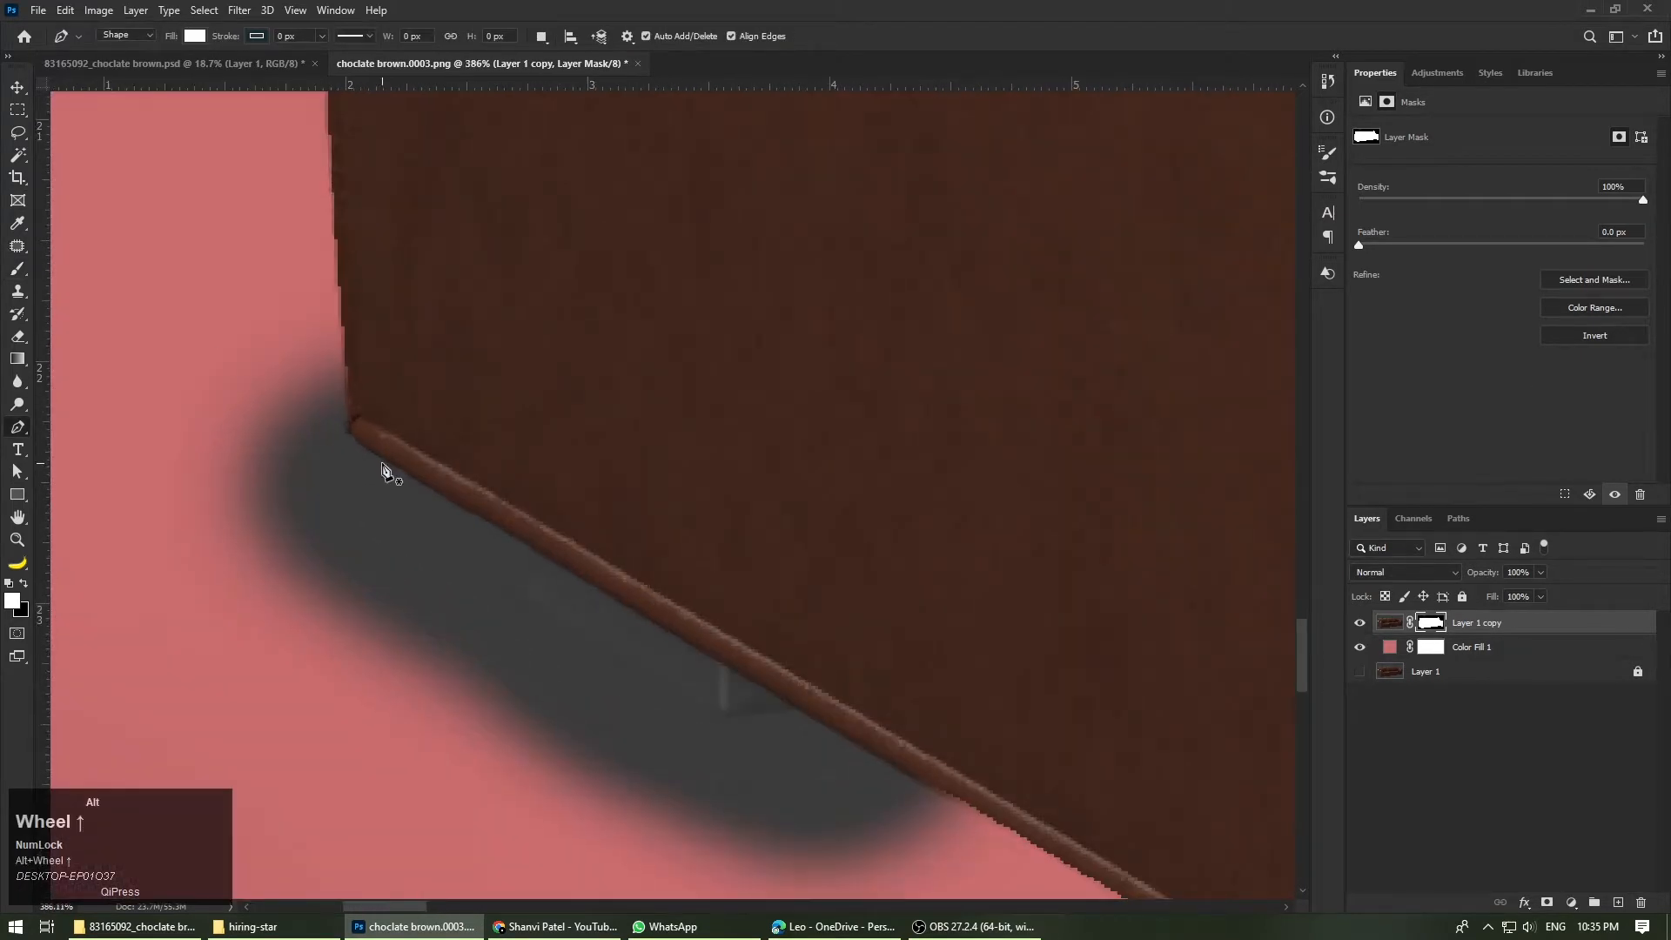
click(335, 222)
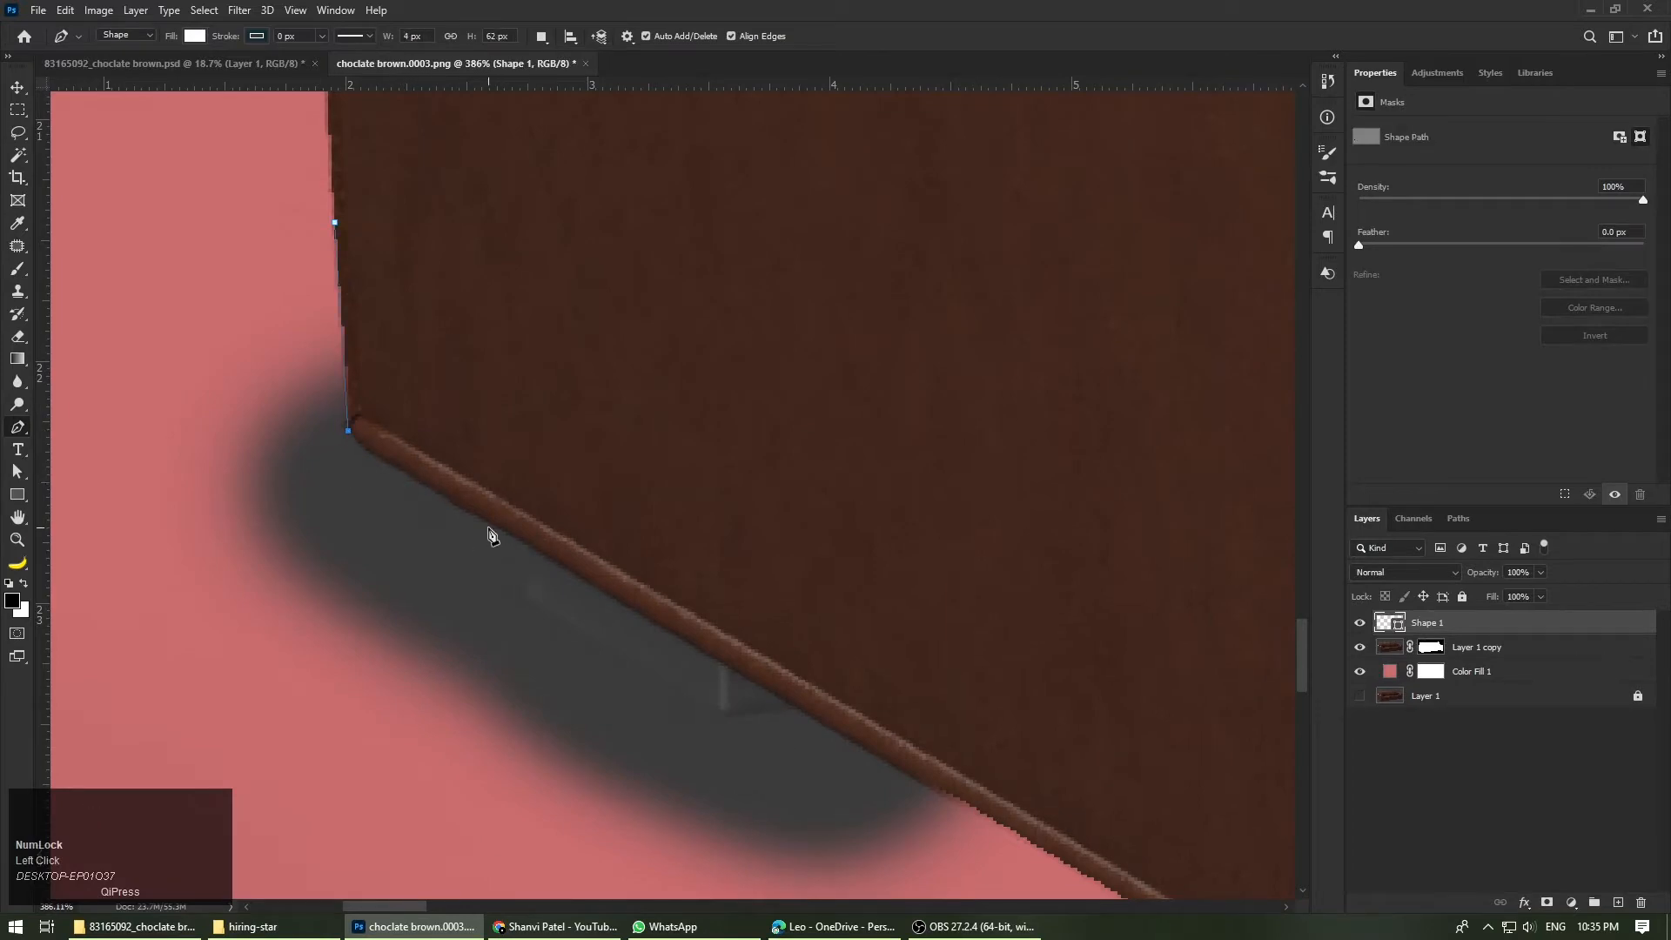
key(ctrl+z)
click(194, 37)
click(93, 70)
click(364, 273)
Step: Trace the Pen path around the left arm's lower rear corner, the rear foot and onto the bottom piping
alt+scroll(357, 492, up, 2)
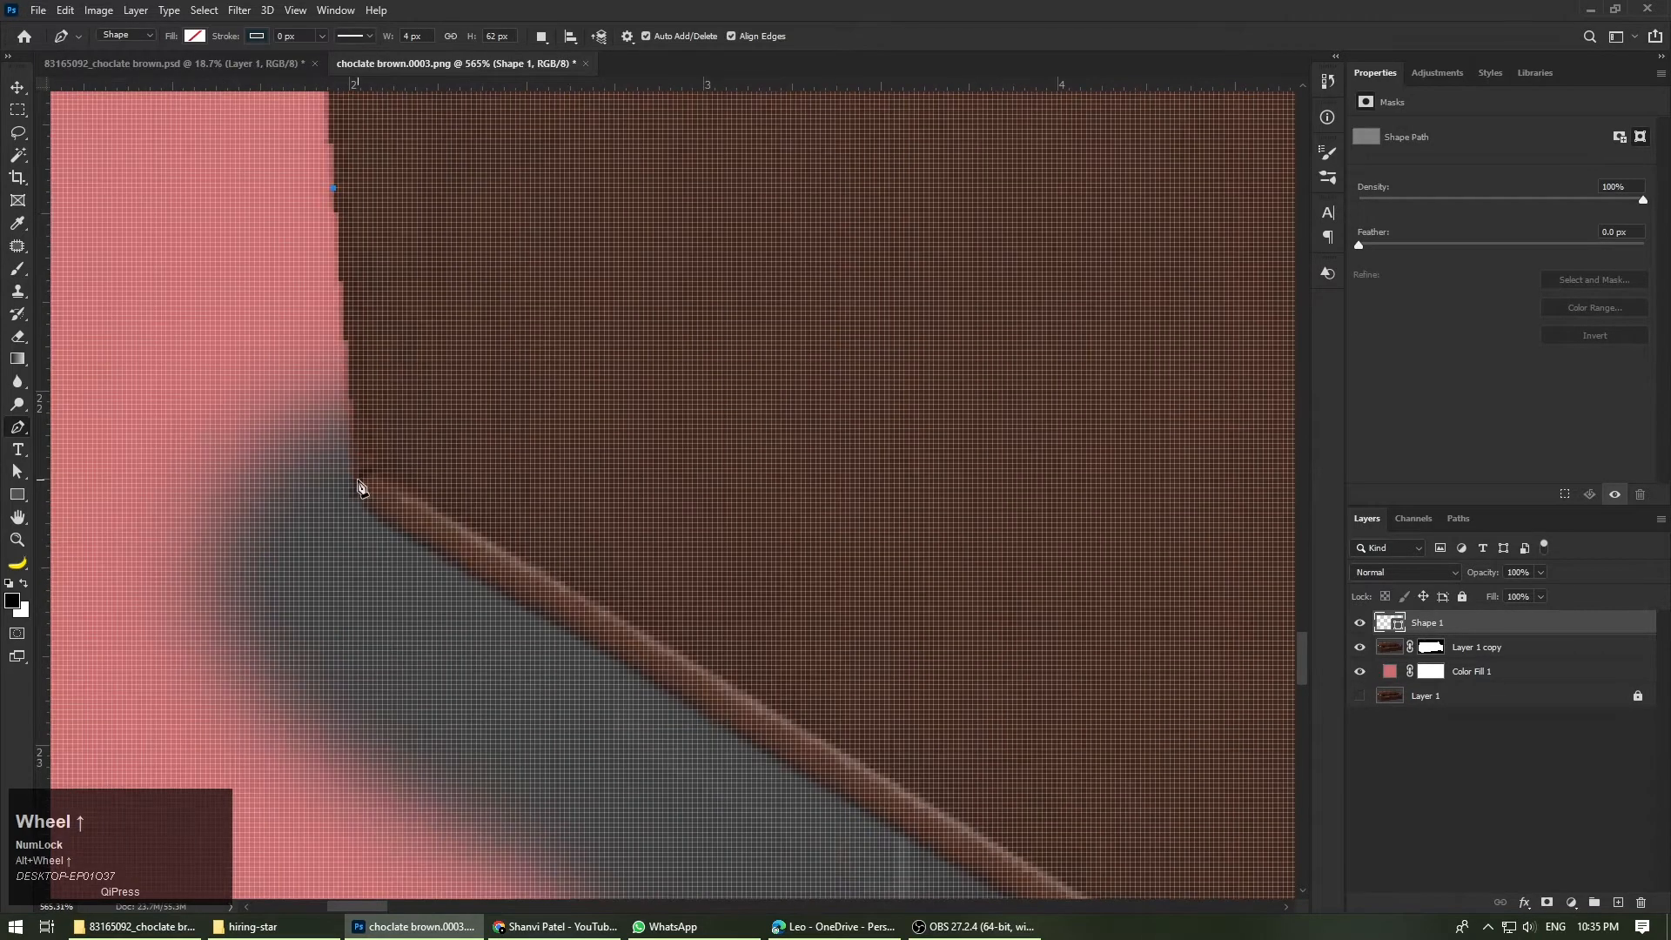
scroll(357, 494, down, 2)
alt+scroll(304, 402, down, 3)
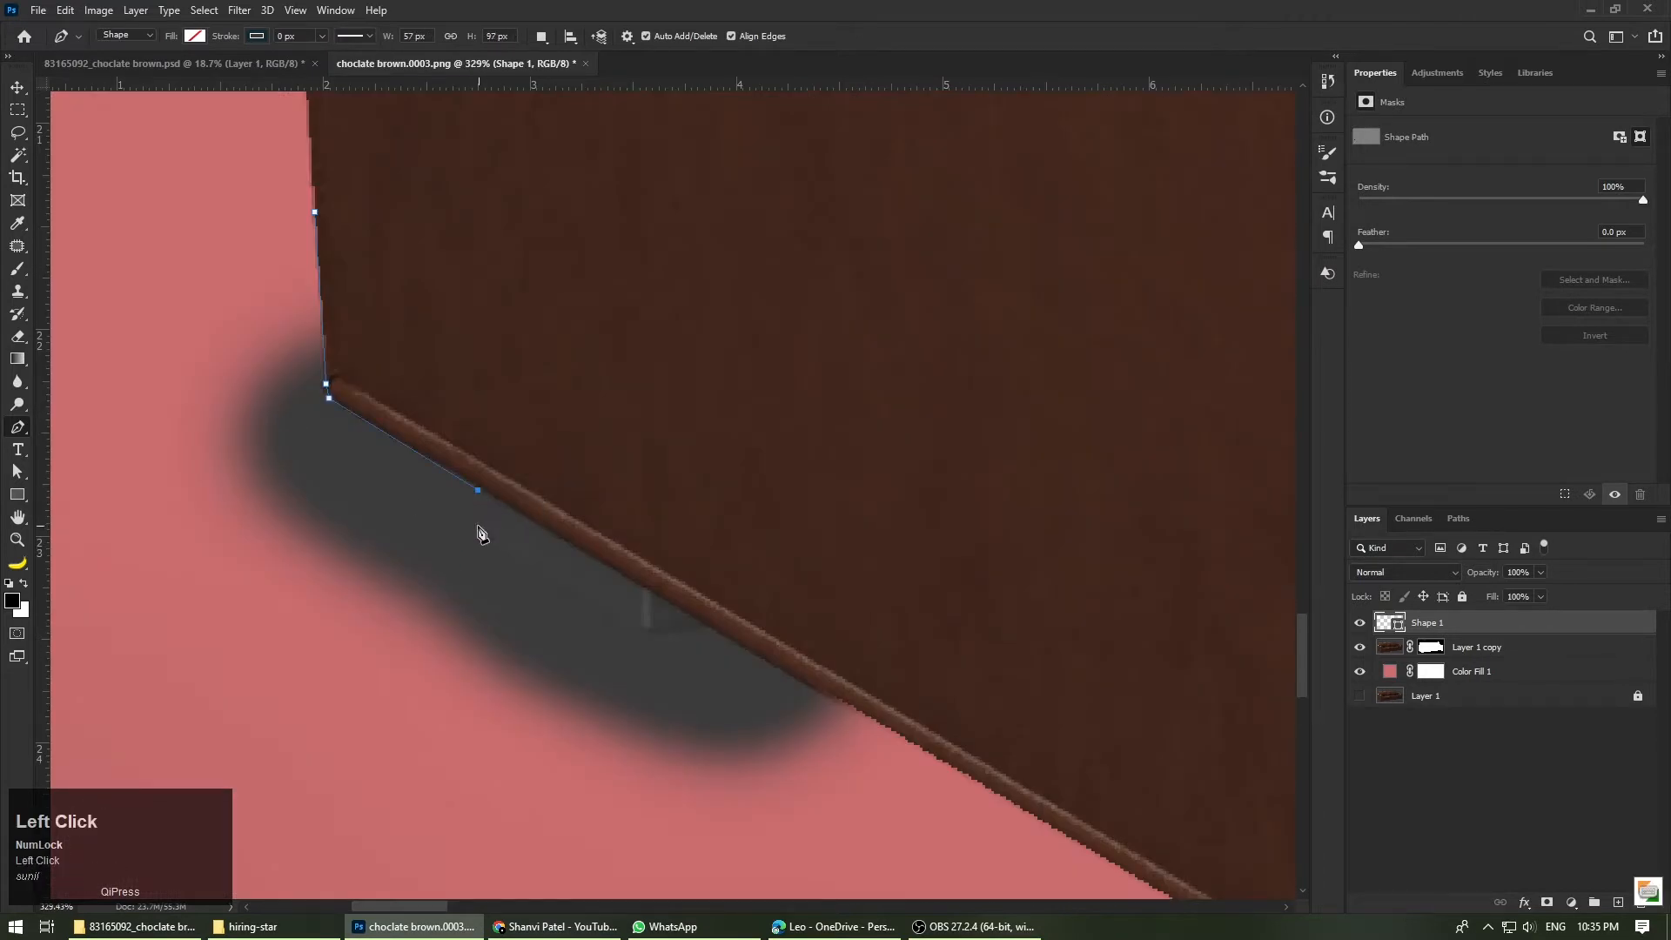
alt+scroll(482, 535, up, 1)
alt+scroll(725, 685, up, 1)
click(688, 664)
alt+scroll(557, 659, down, 3)
alt+scroll(551, 658, up, 1)
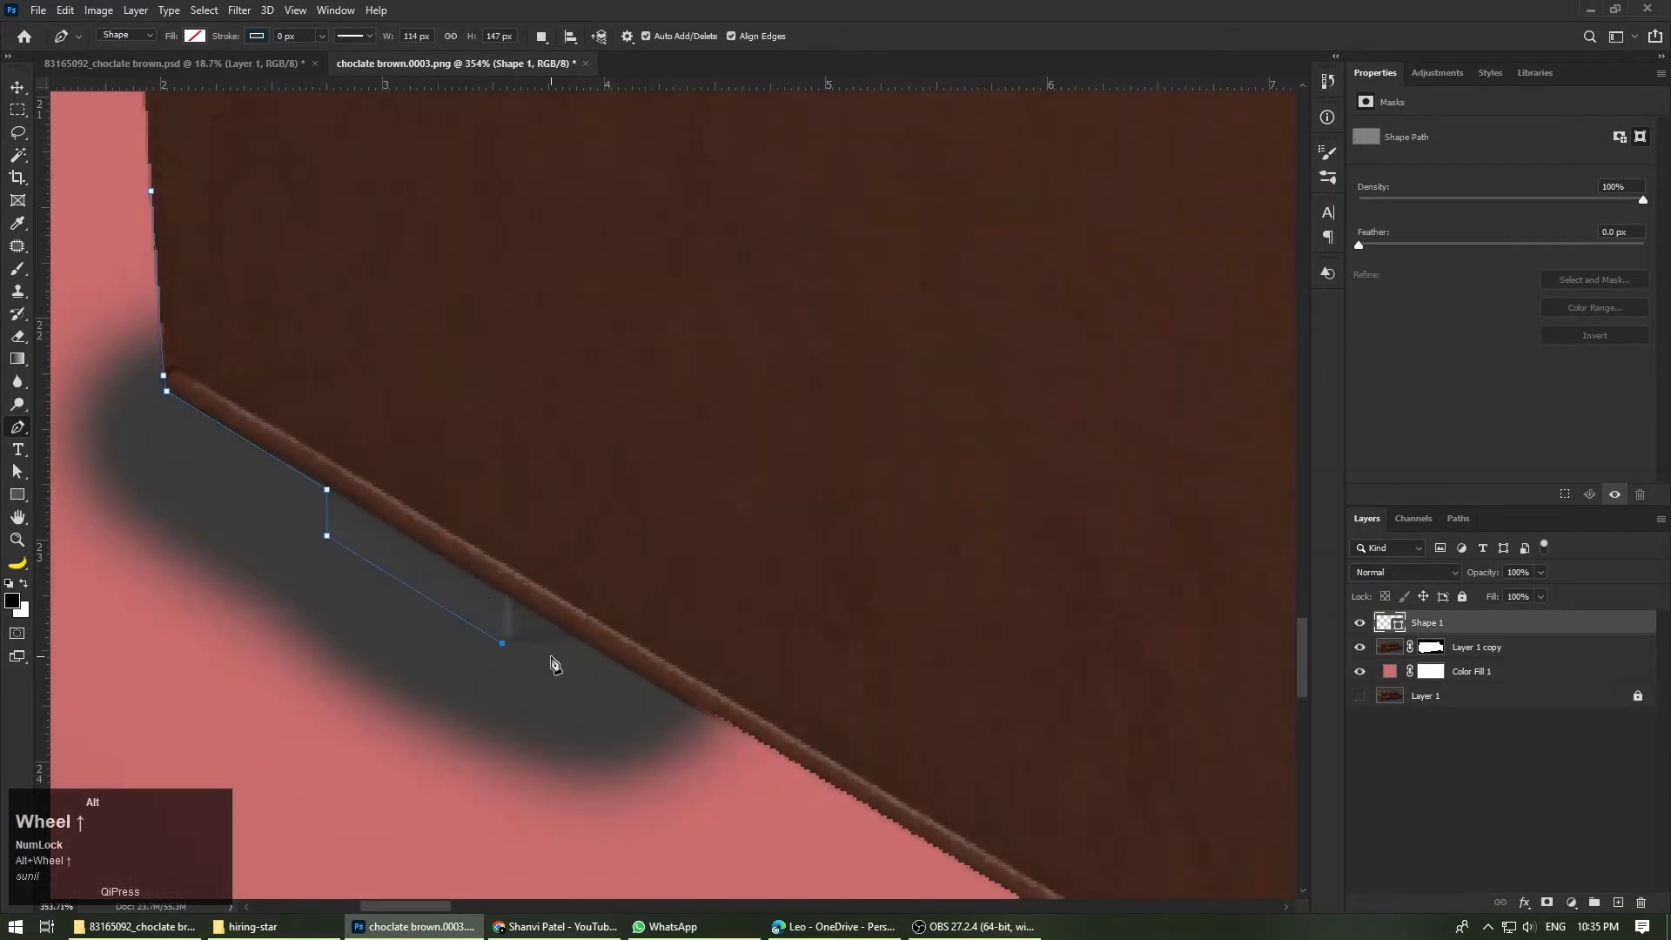
alt+scroll(749, 739, down, 7)
click(746, 734)
Step: Extend the path along the bottom piping to the front-left foot and undo the misplaced anchor at the foot's corner
alt+scroll(831, 796, up, 5)
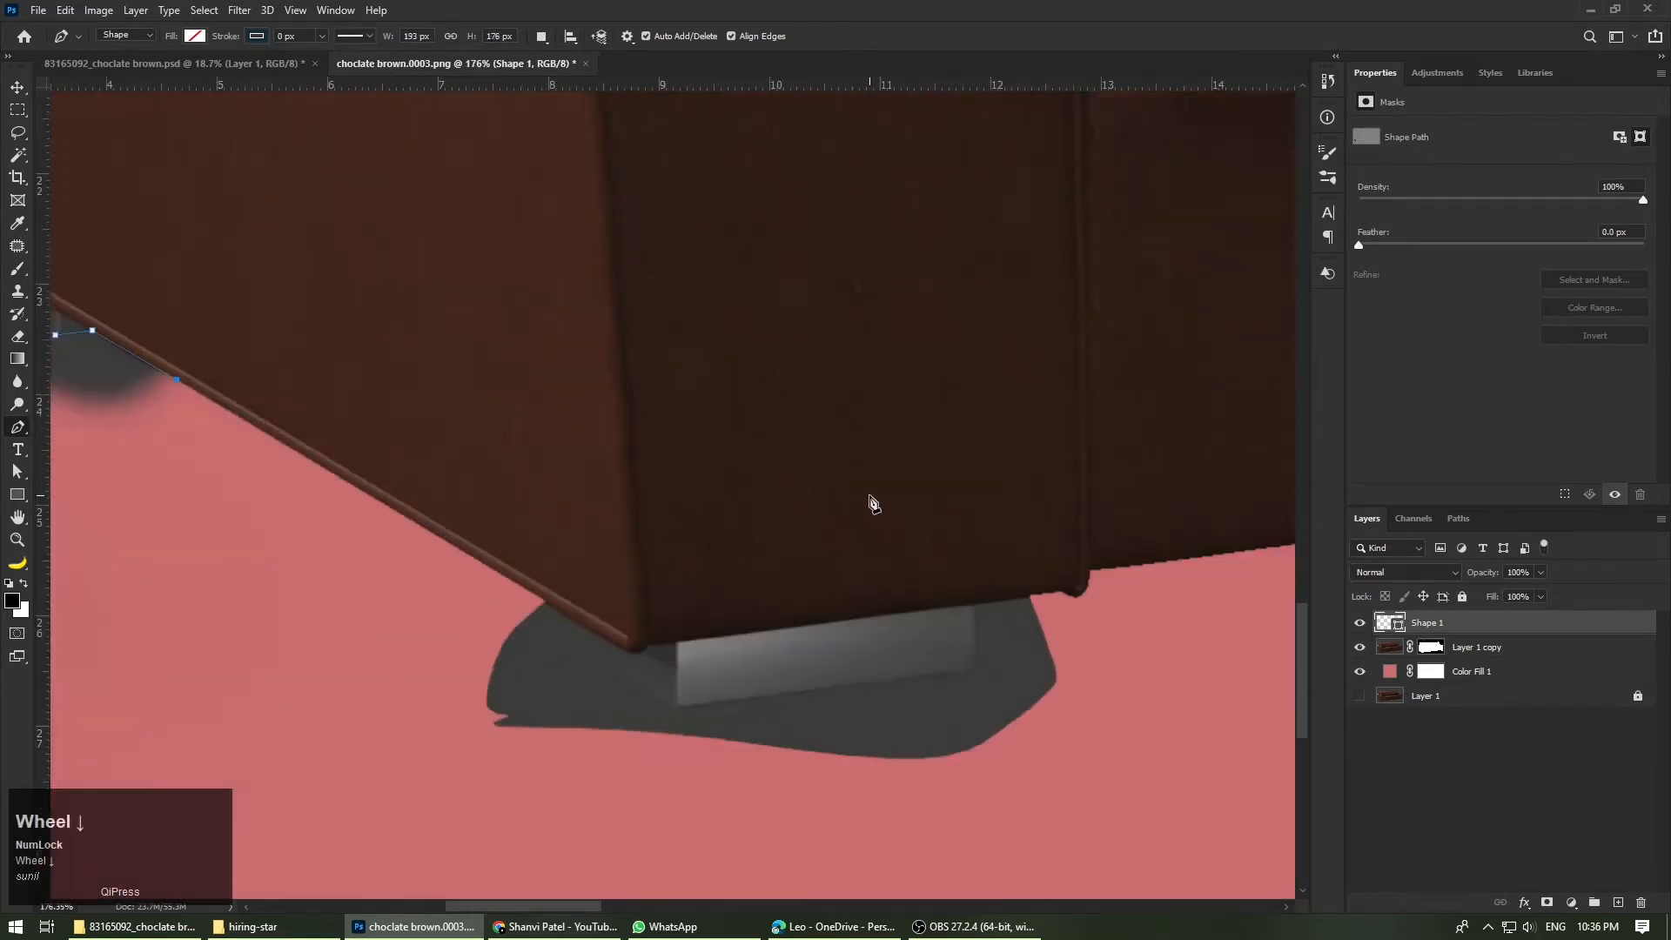
click(537, 546)
alt+scroll(537, 546, down, 3)
alt+scroll(528, 551, up, 2)
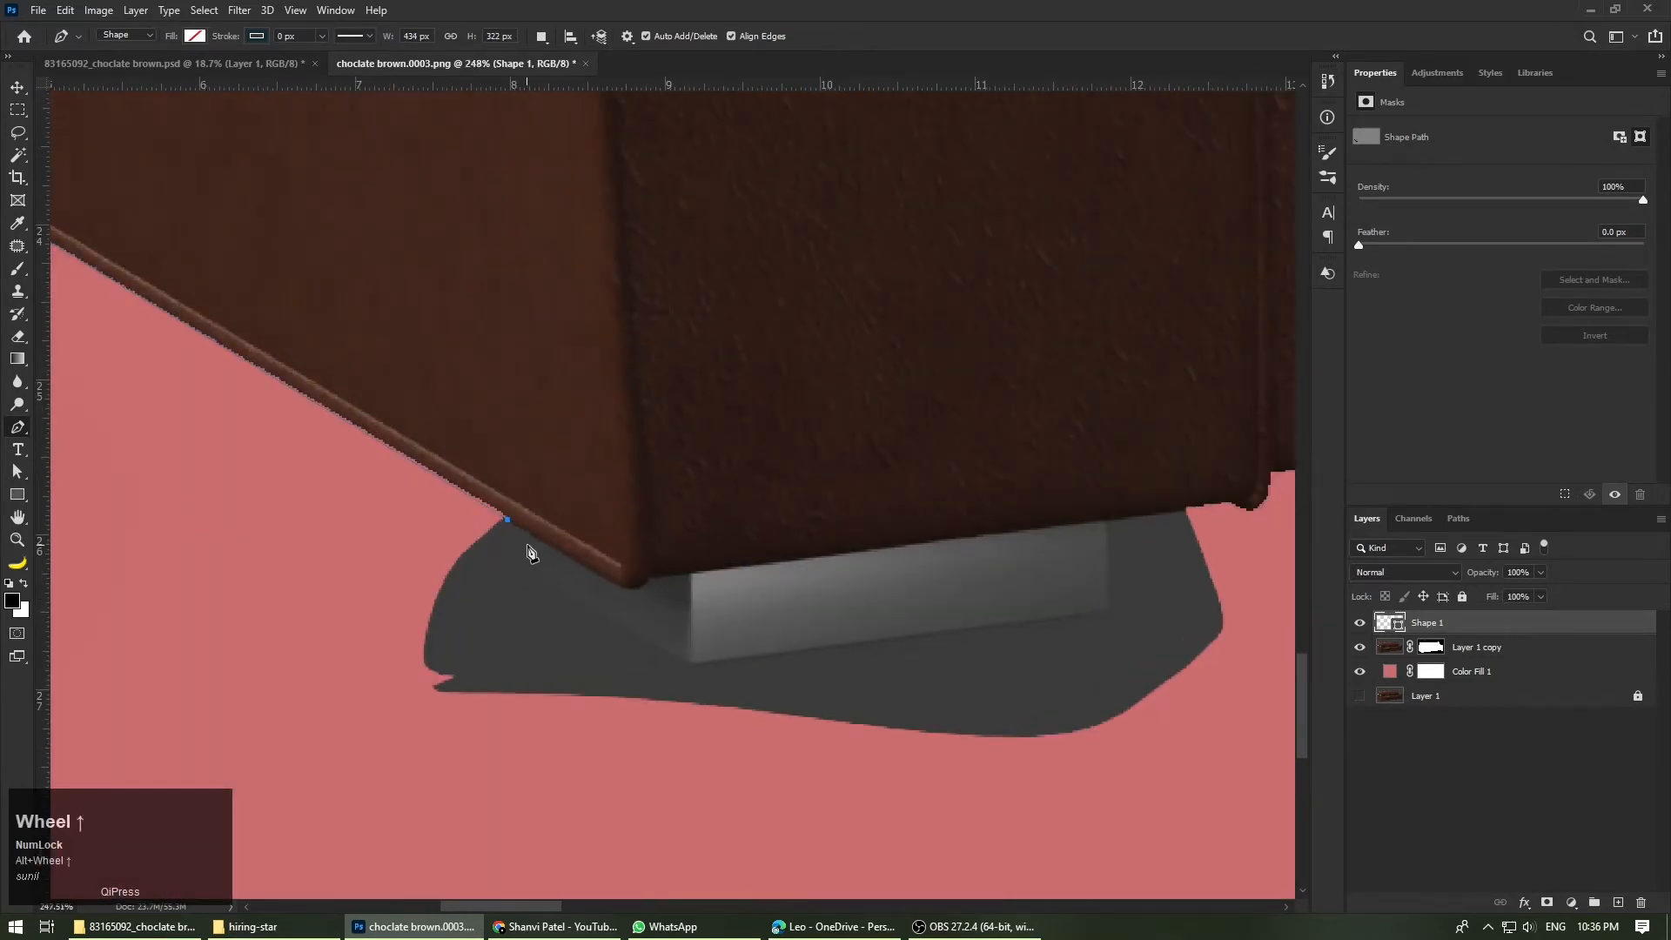
click(697, 667)
alt+scroll(697, 667, down, 3)
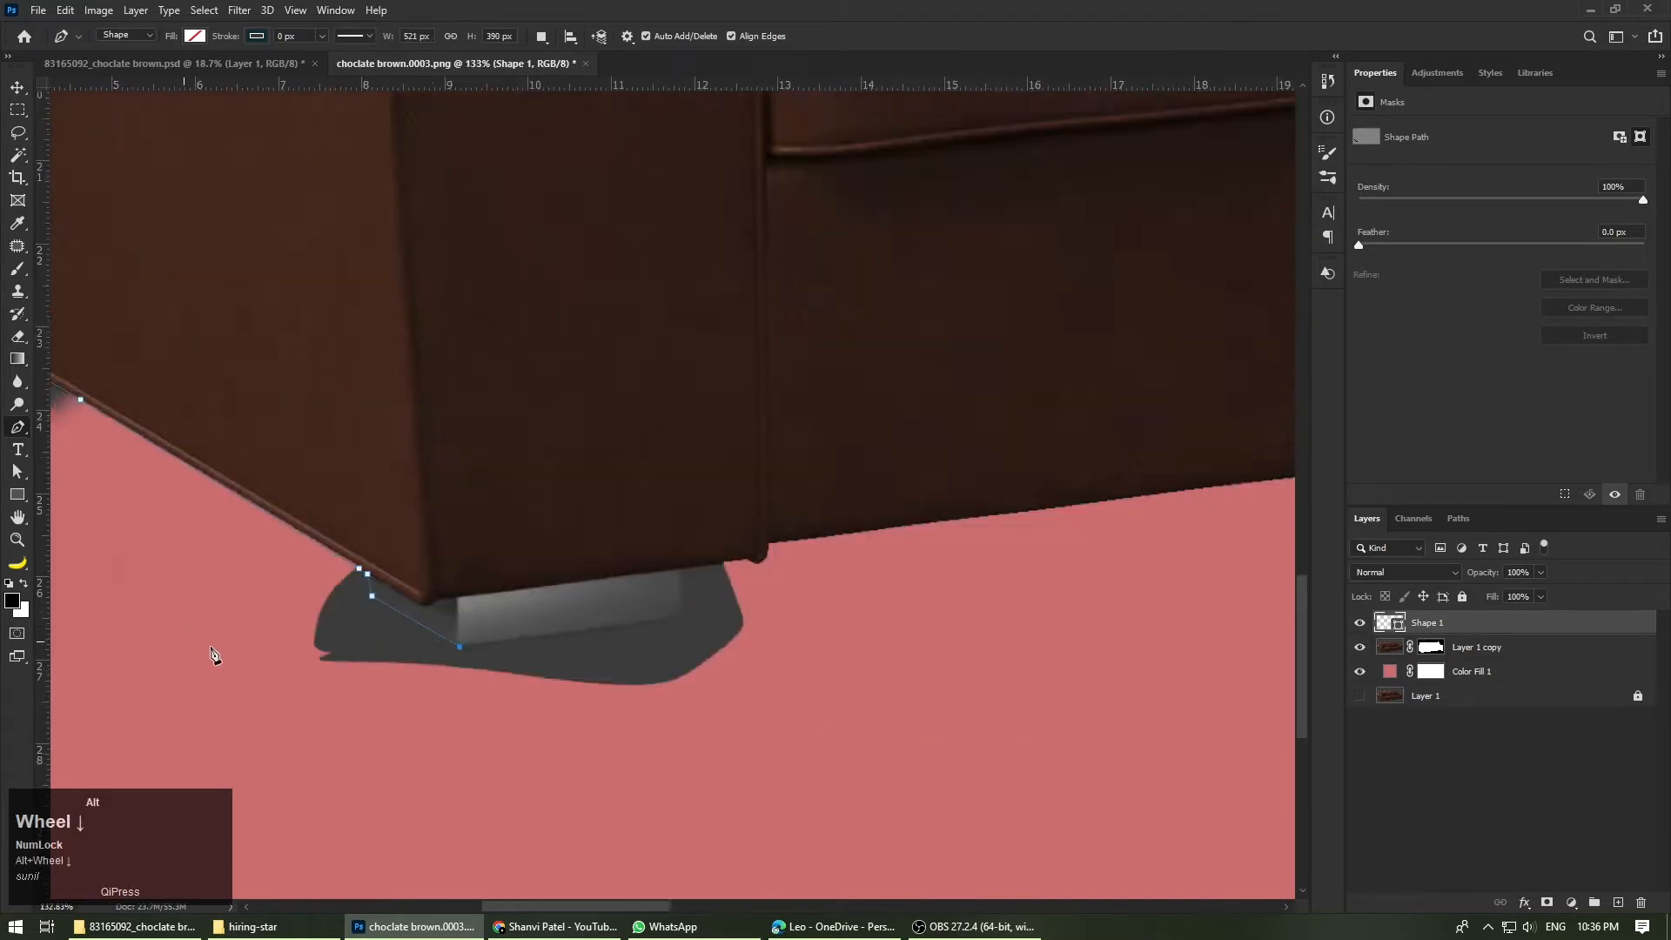
alt+scroll(699, 598, up, 3)
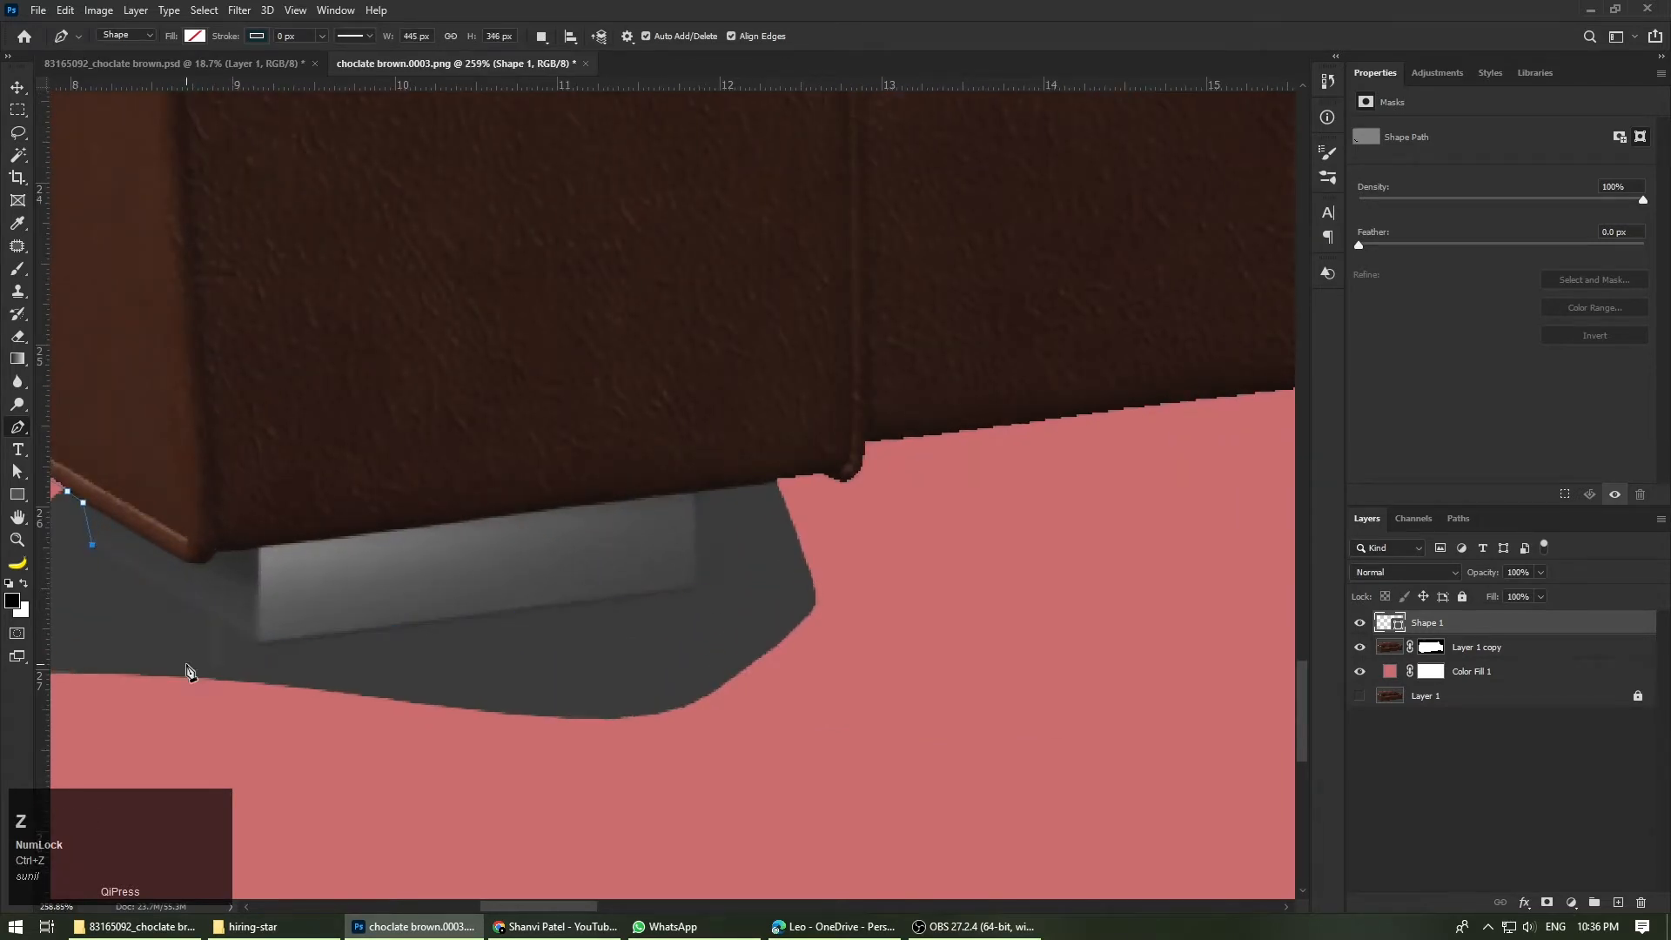
Step: Trace the front-left foot with a curved corner, close the path through the surrounding background, and load it as a selection
alt+scroll(187, 672, up, 3)
alt+scroll(287, 668, up, 1)
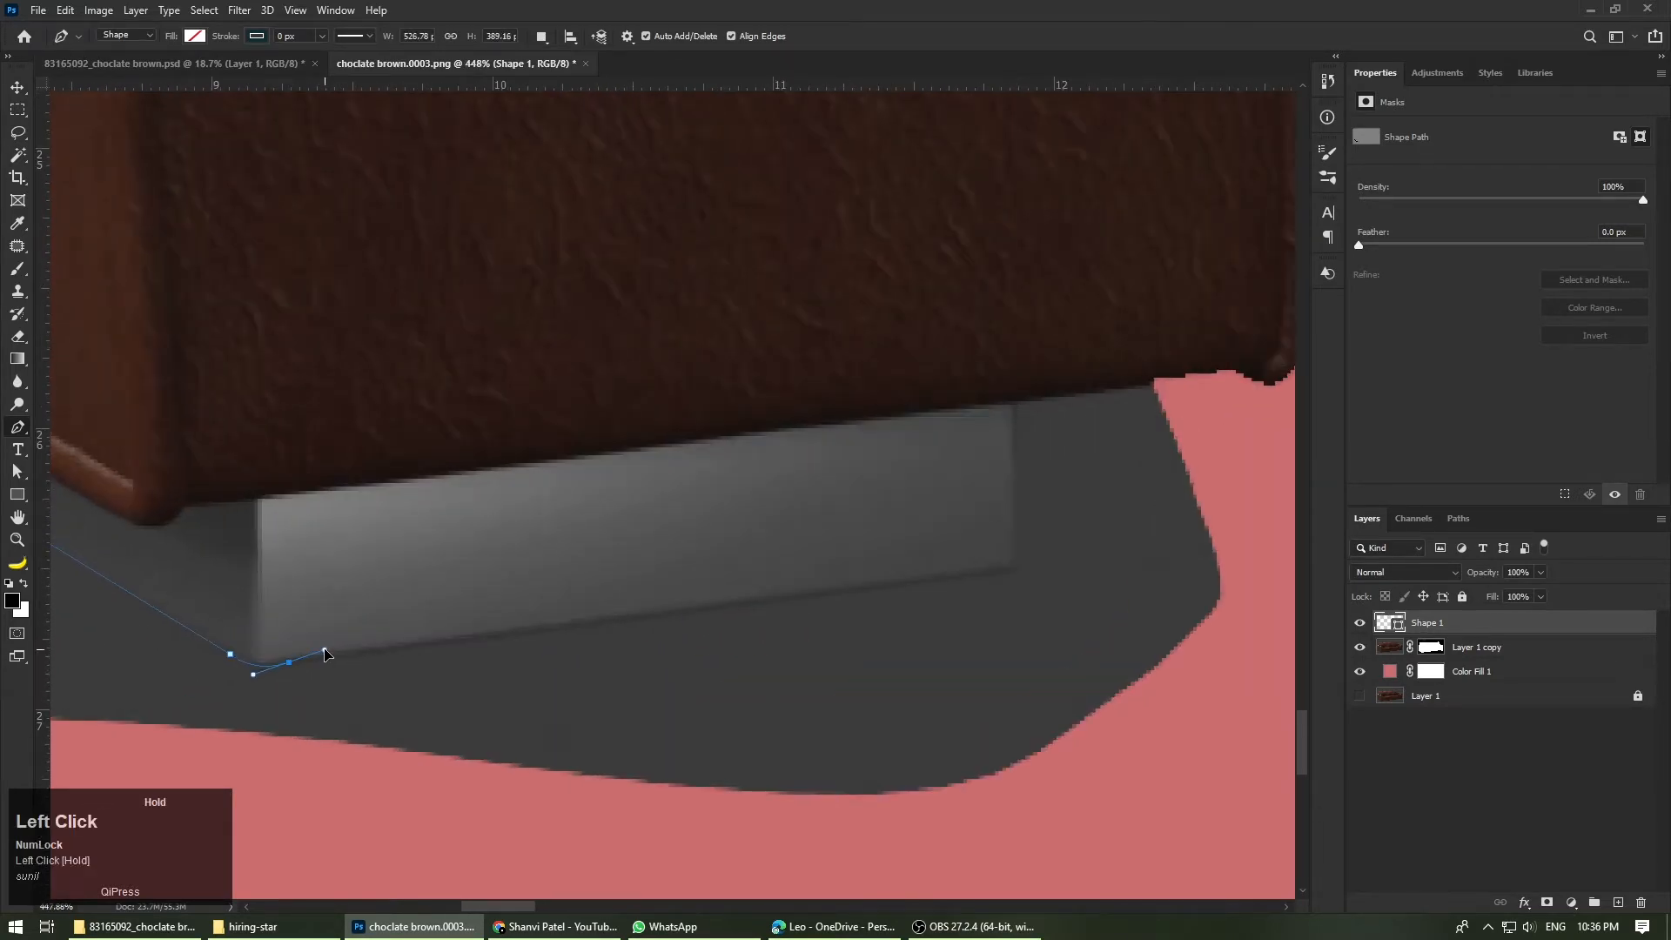
alt+click(288, 663)
alt+scroll(102, 712, down, 4)
click(723, 616)
scroll(797, 590, up, 1)
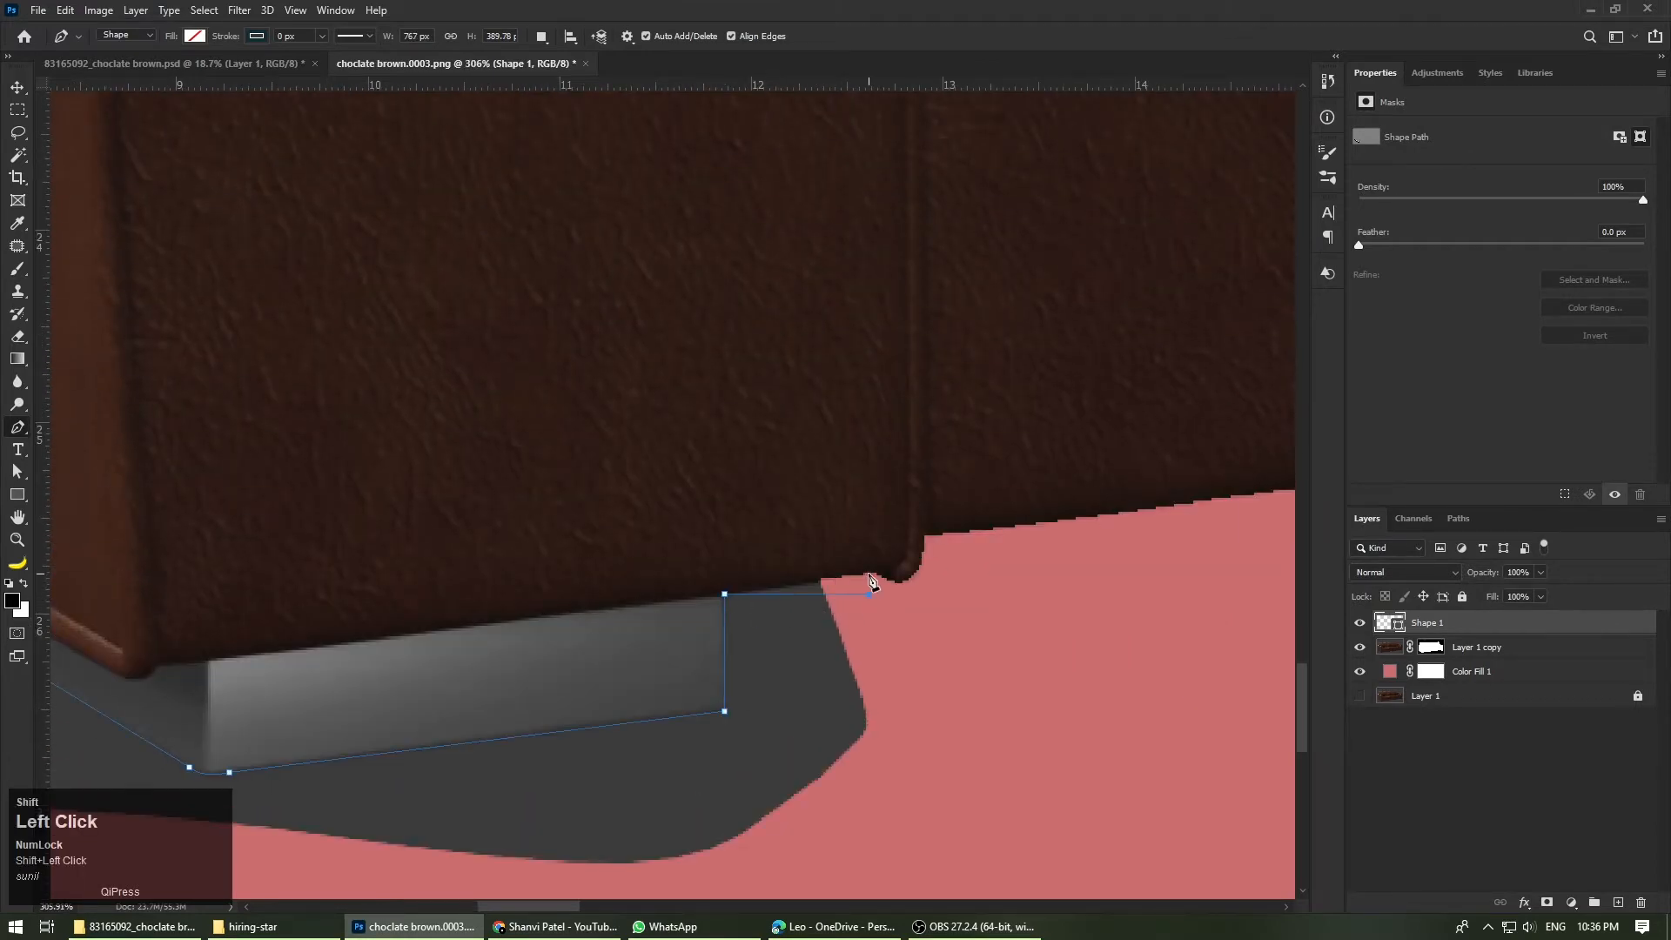
alt+scroll(903, 709, down, 8)
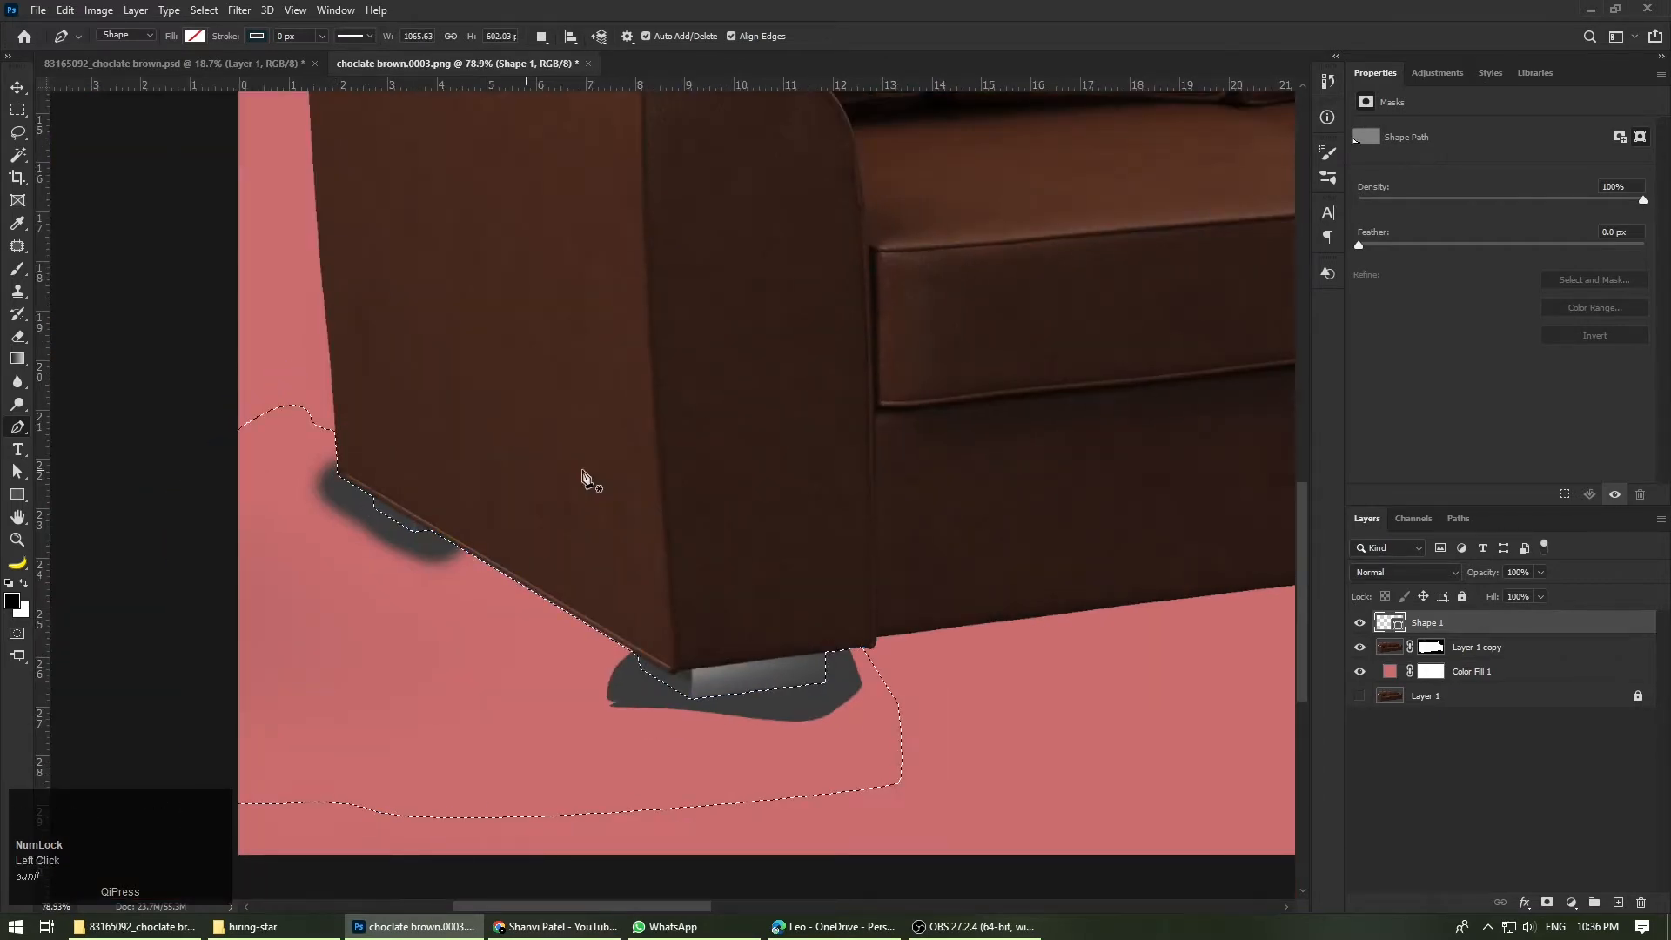
Step: Target the Layer 1 copy mask with the Brush tool and enlarge the brush to 250 px
click(1451, 655)
click(21, 270)
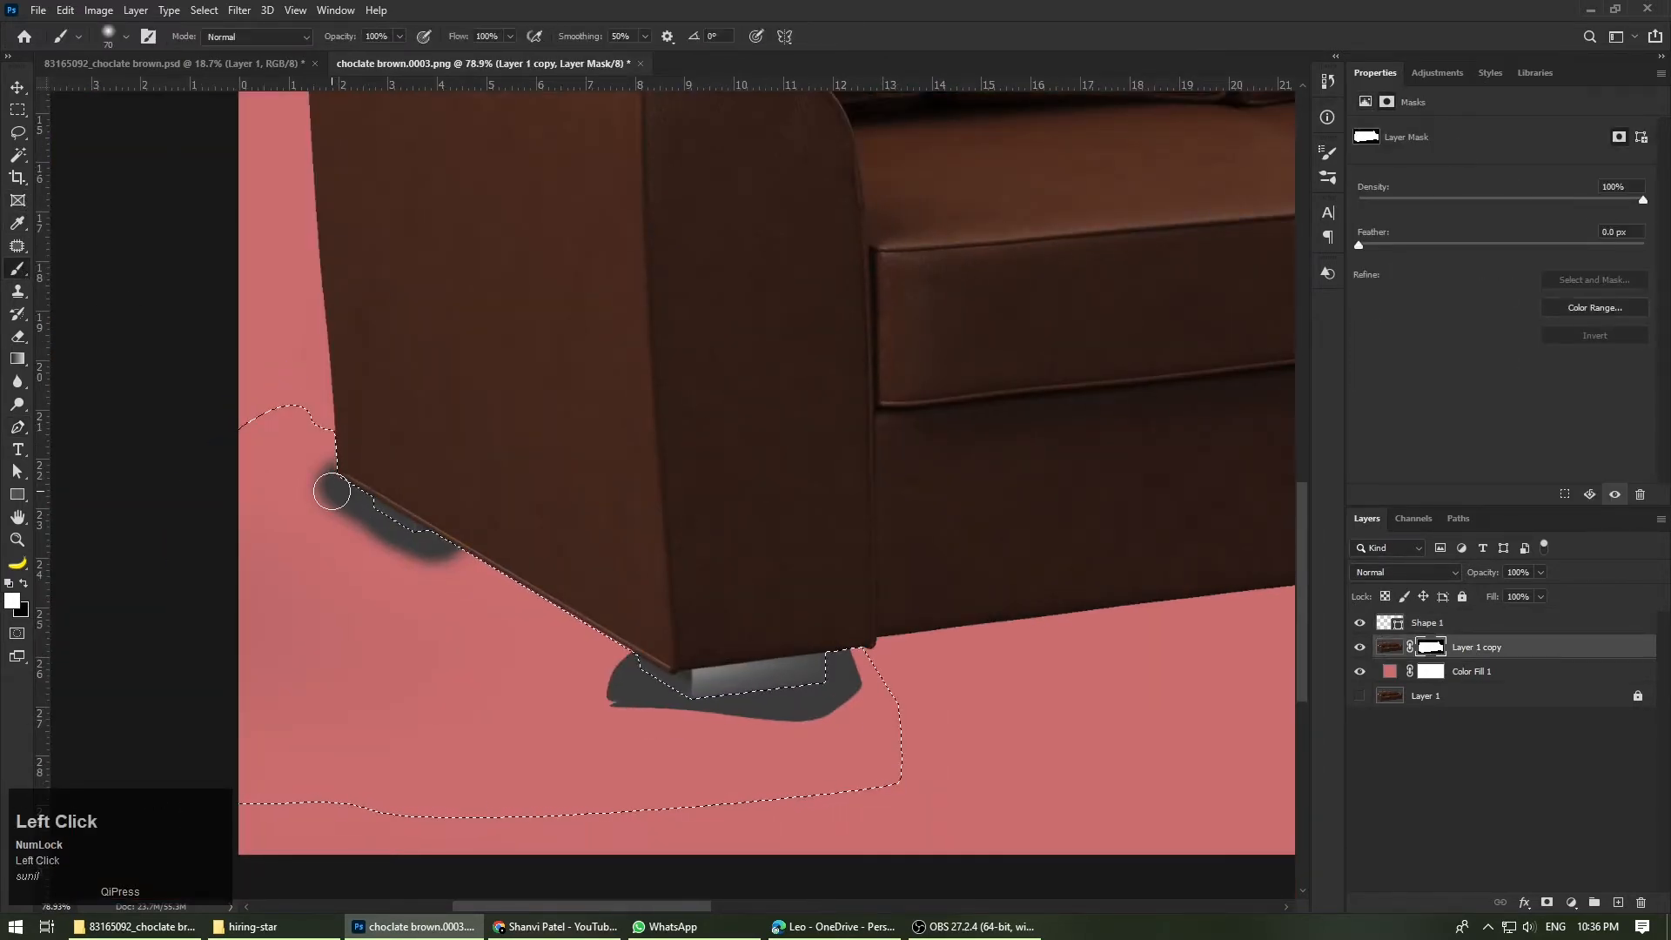
key(bracketright)
key(bracketright)
key(bracketright)
key(bracketright)
drag(332, 493, 425, 530)
key(ctrl+z)
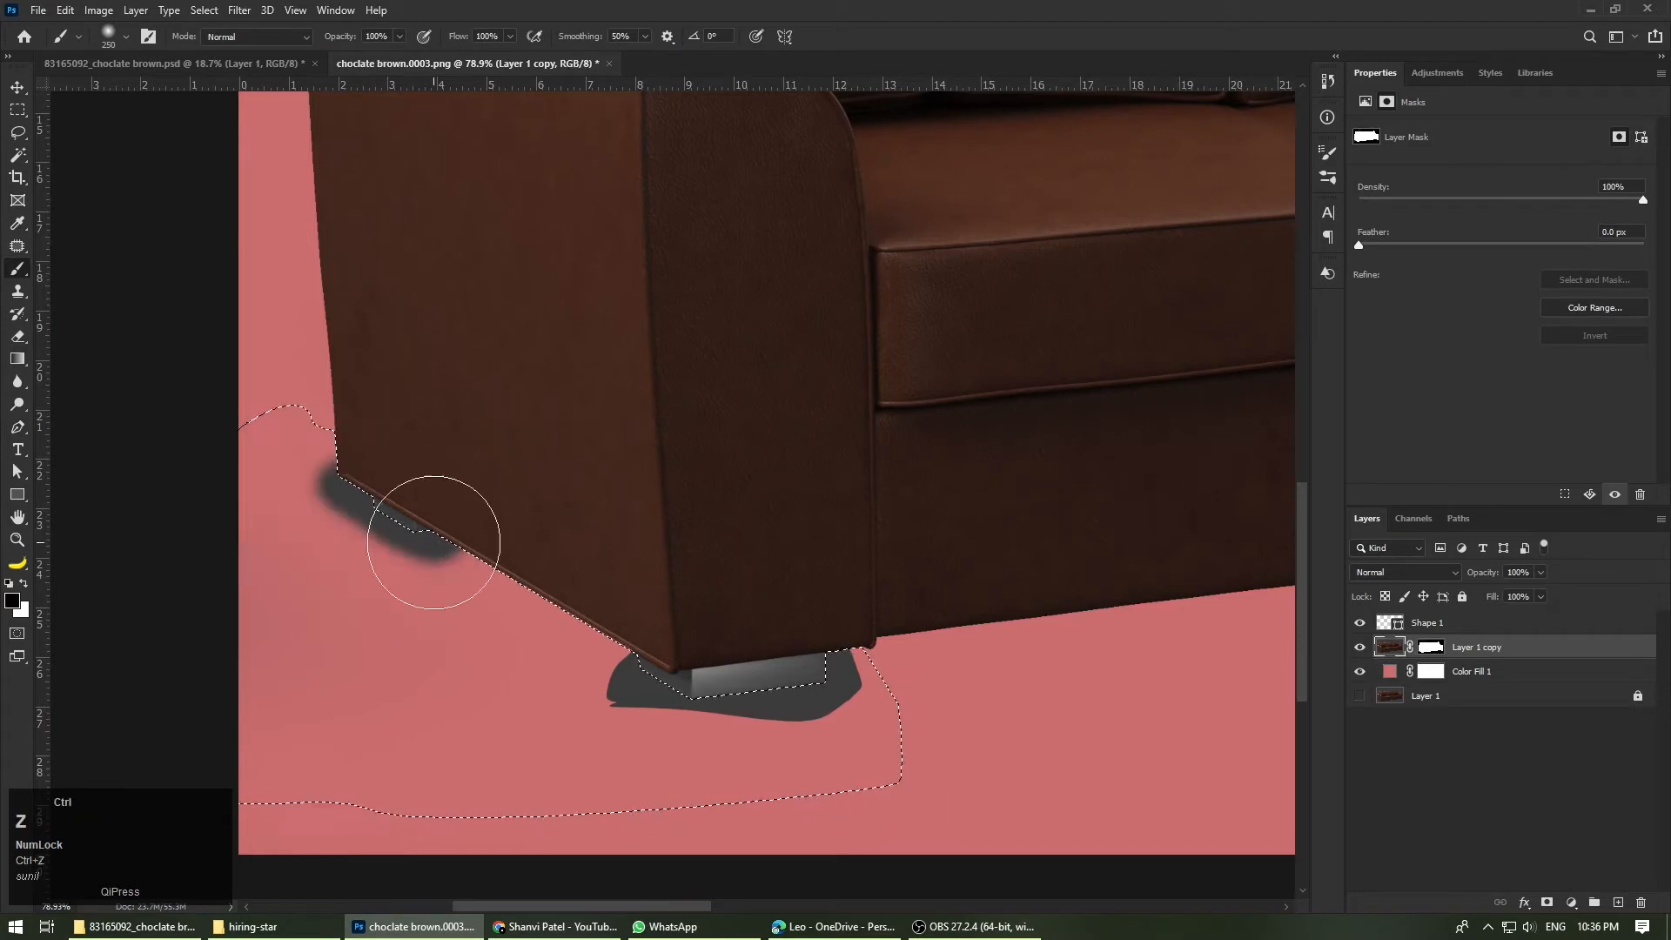
key(ctrl+z)
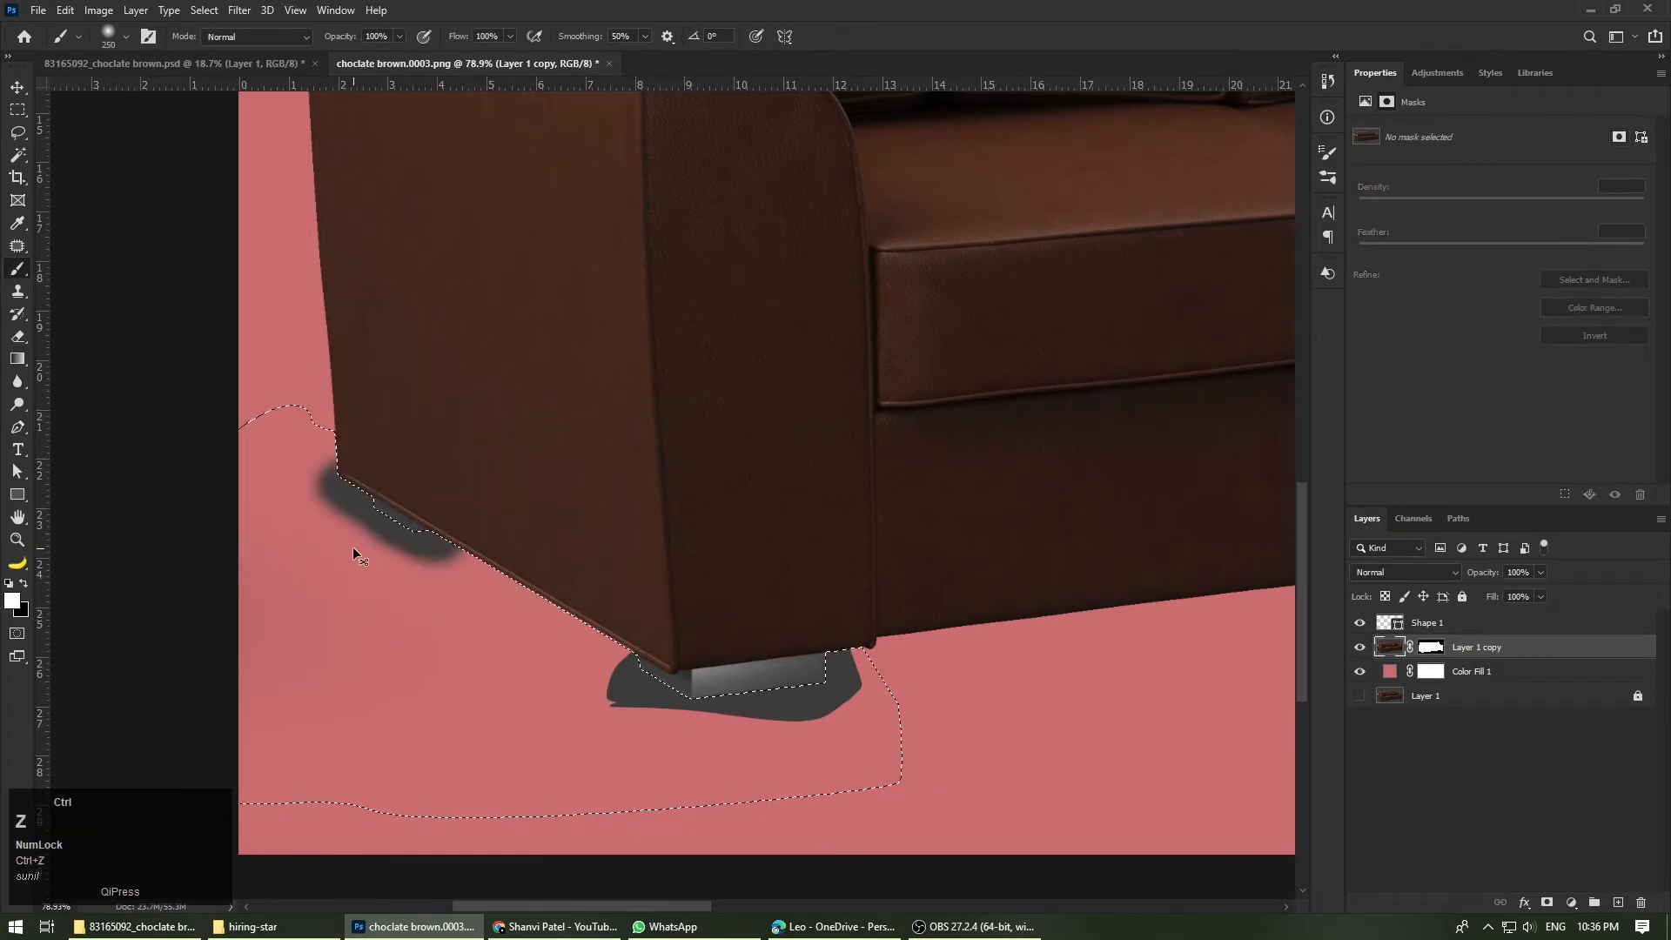
click(1439, 651)
drag(280, 455, 381, 543)
key(ctrl+z)
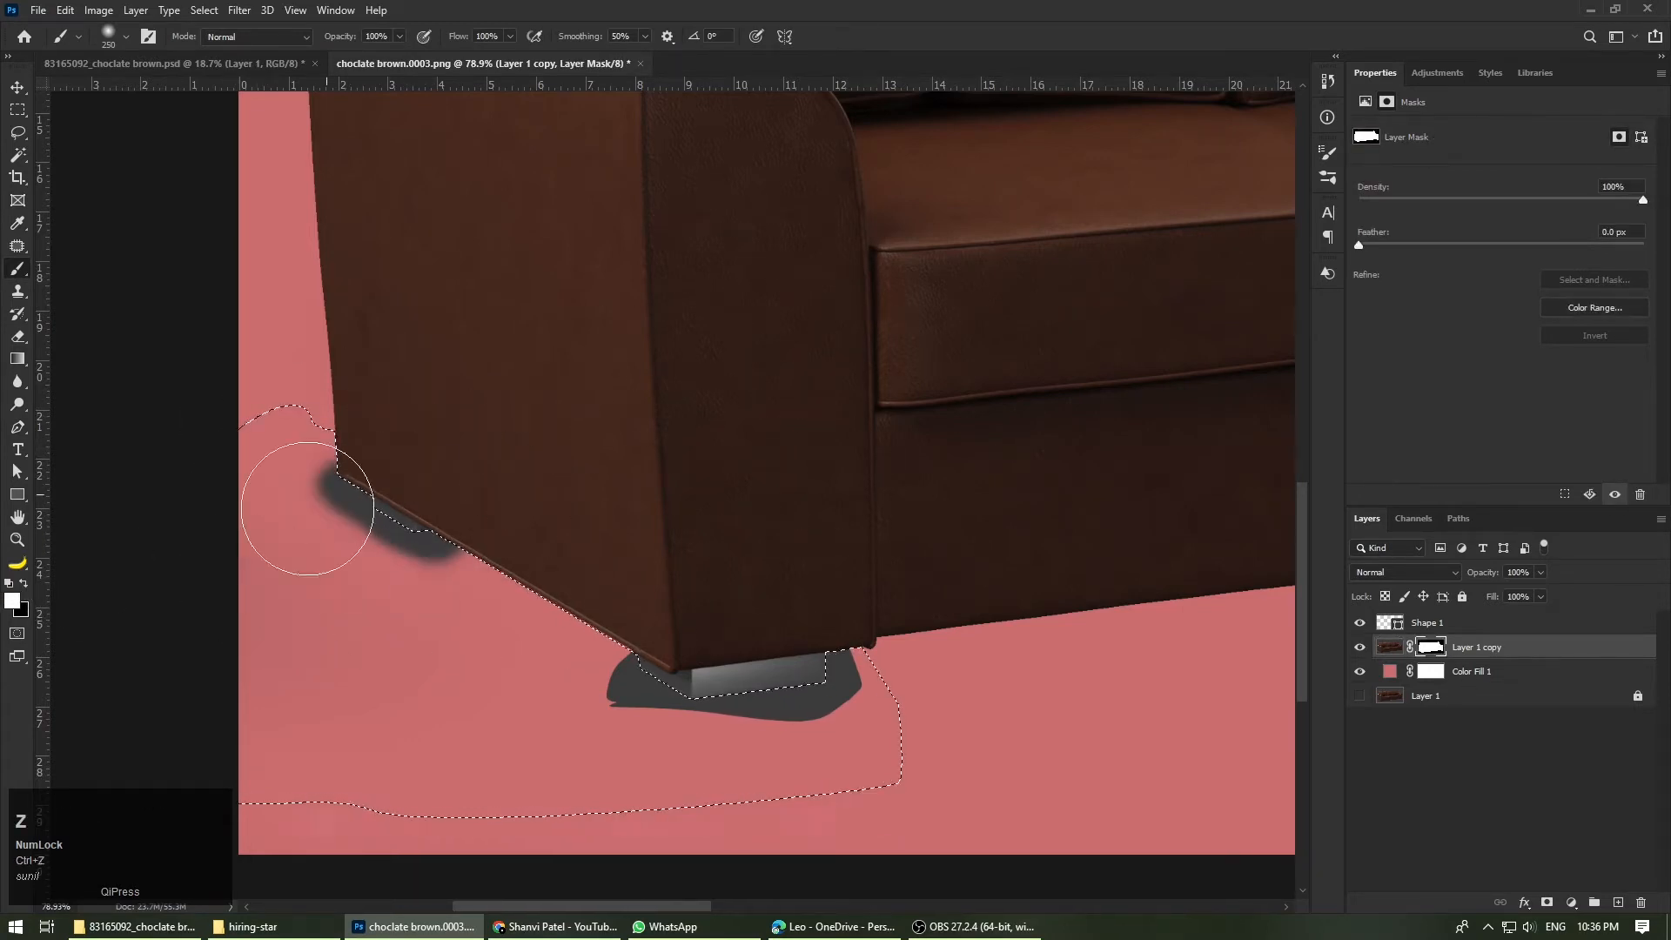
Step: Paint black on the mask within the selection to hide the grey patches around the left arm's feet, and deselect
click(23, 583)
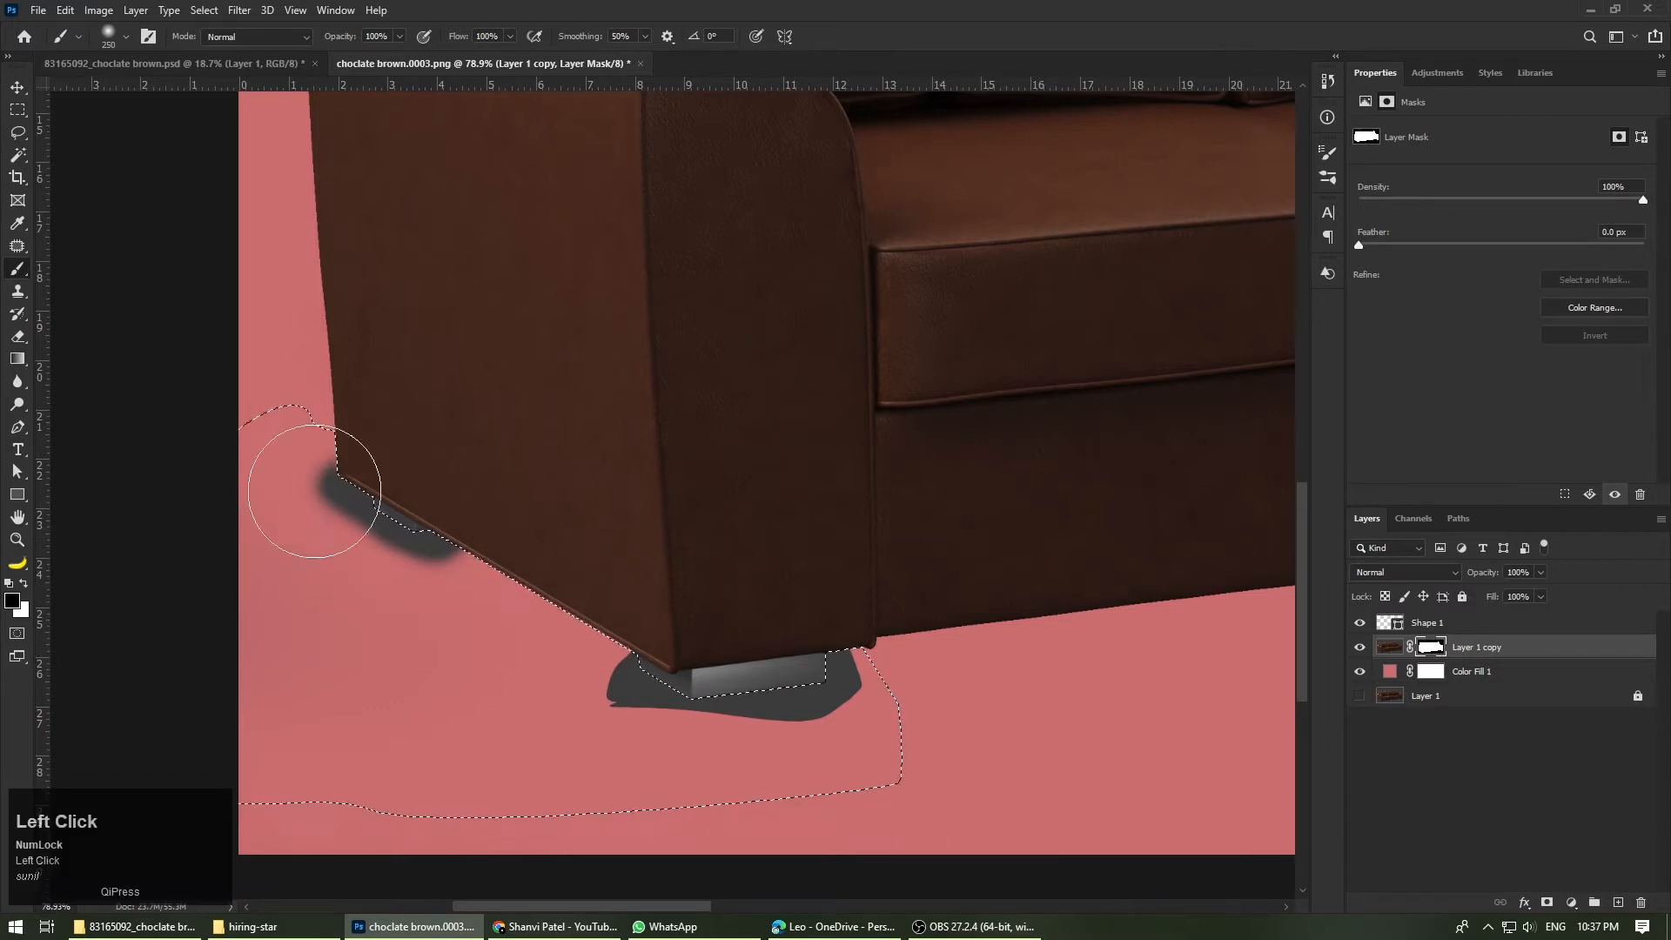
mouse_move(313, 492)
mouse_down()
mouse_move(662, 549)
mouse_move(562, 608)
mouse_move(882, 680)
mouse_move(491, 739)
mouse_move(422, 505)
mouse_up()
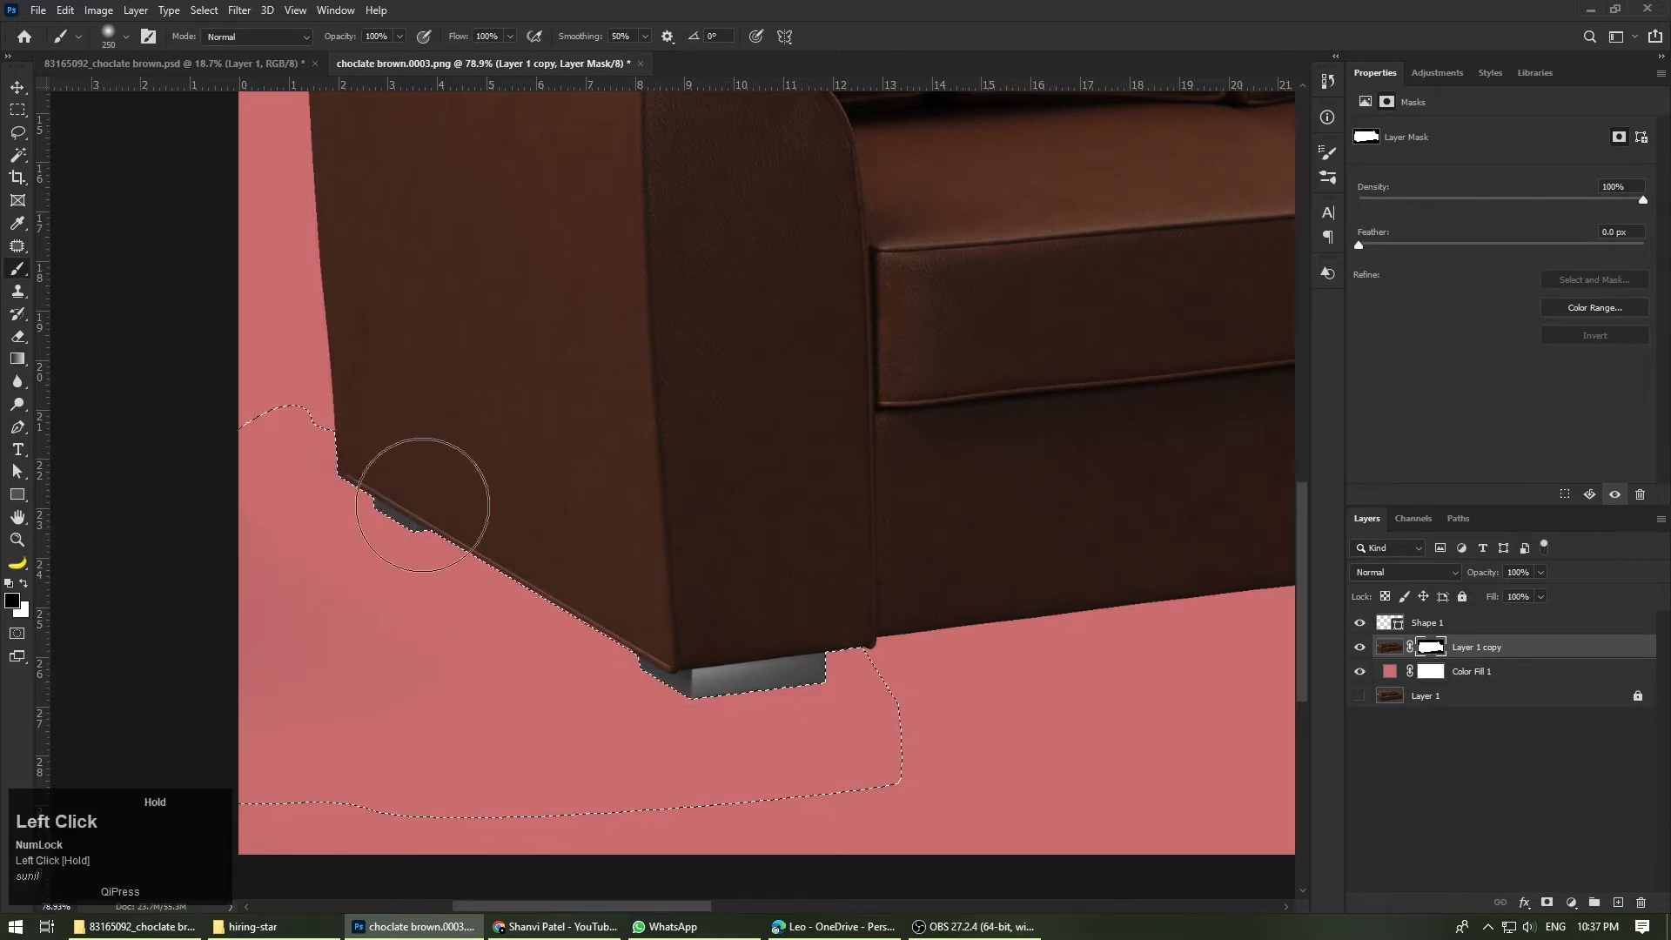
key(ctrl+d)
Step: Start a Pen shape where the right back cushion meets the right arm, following the cushion edge and looping through the background
key(ctrl+0)
scroll(1130, 533, up, 10)
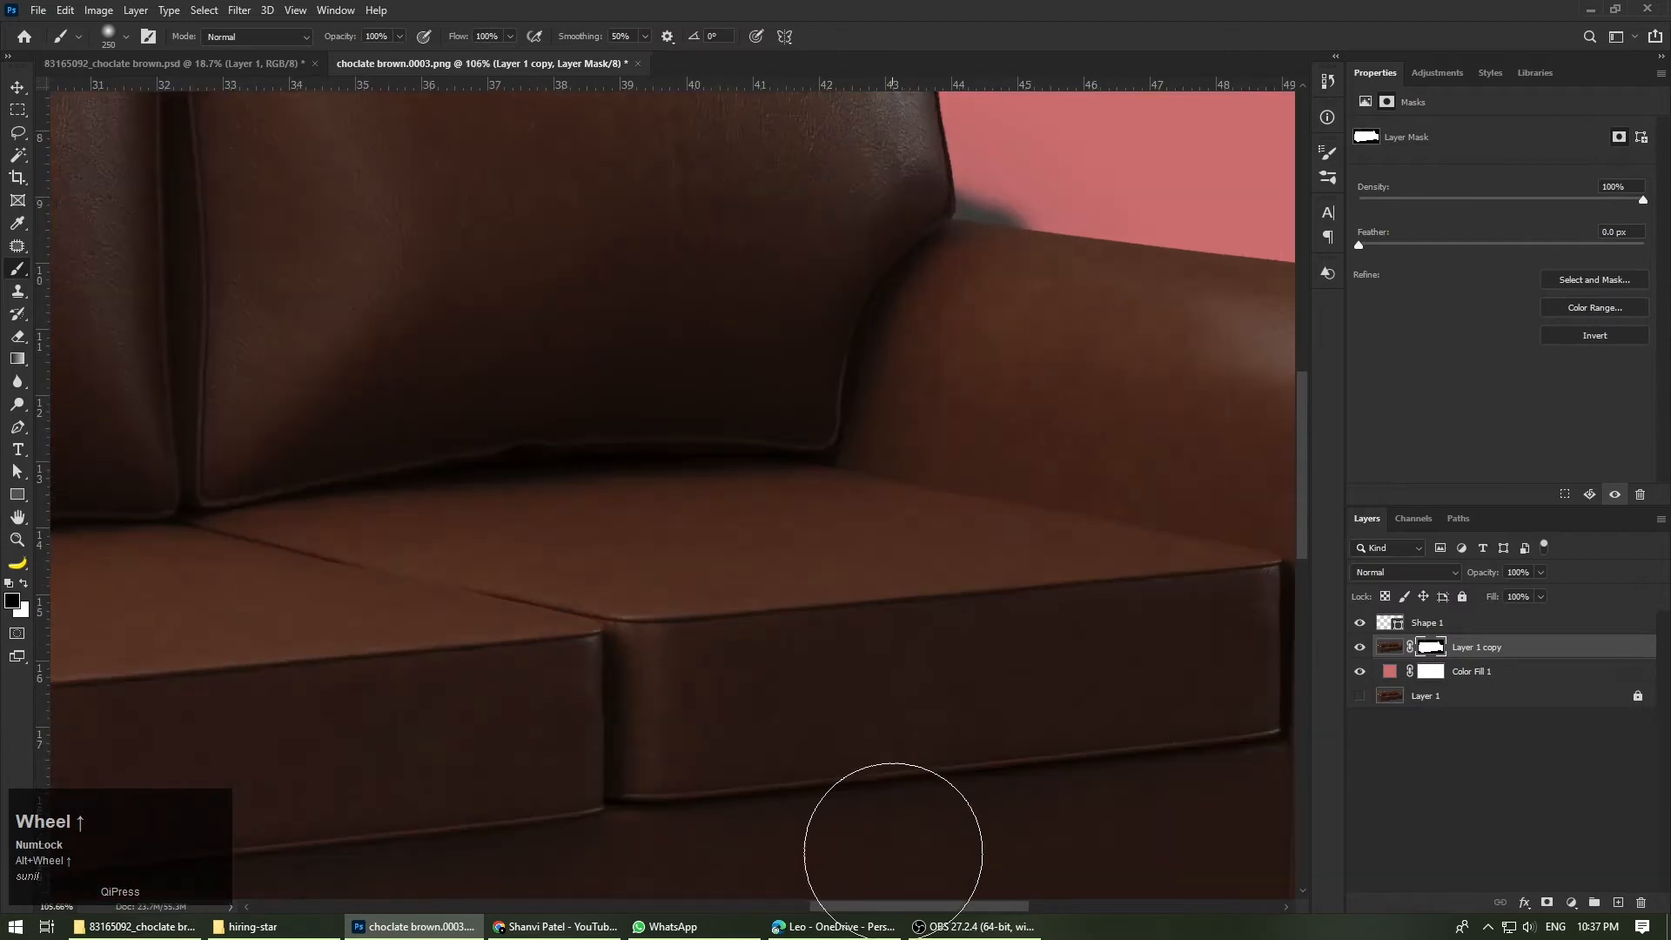
key(v)
drag(900, 906, 941, 911)
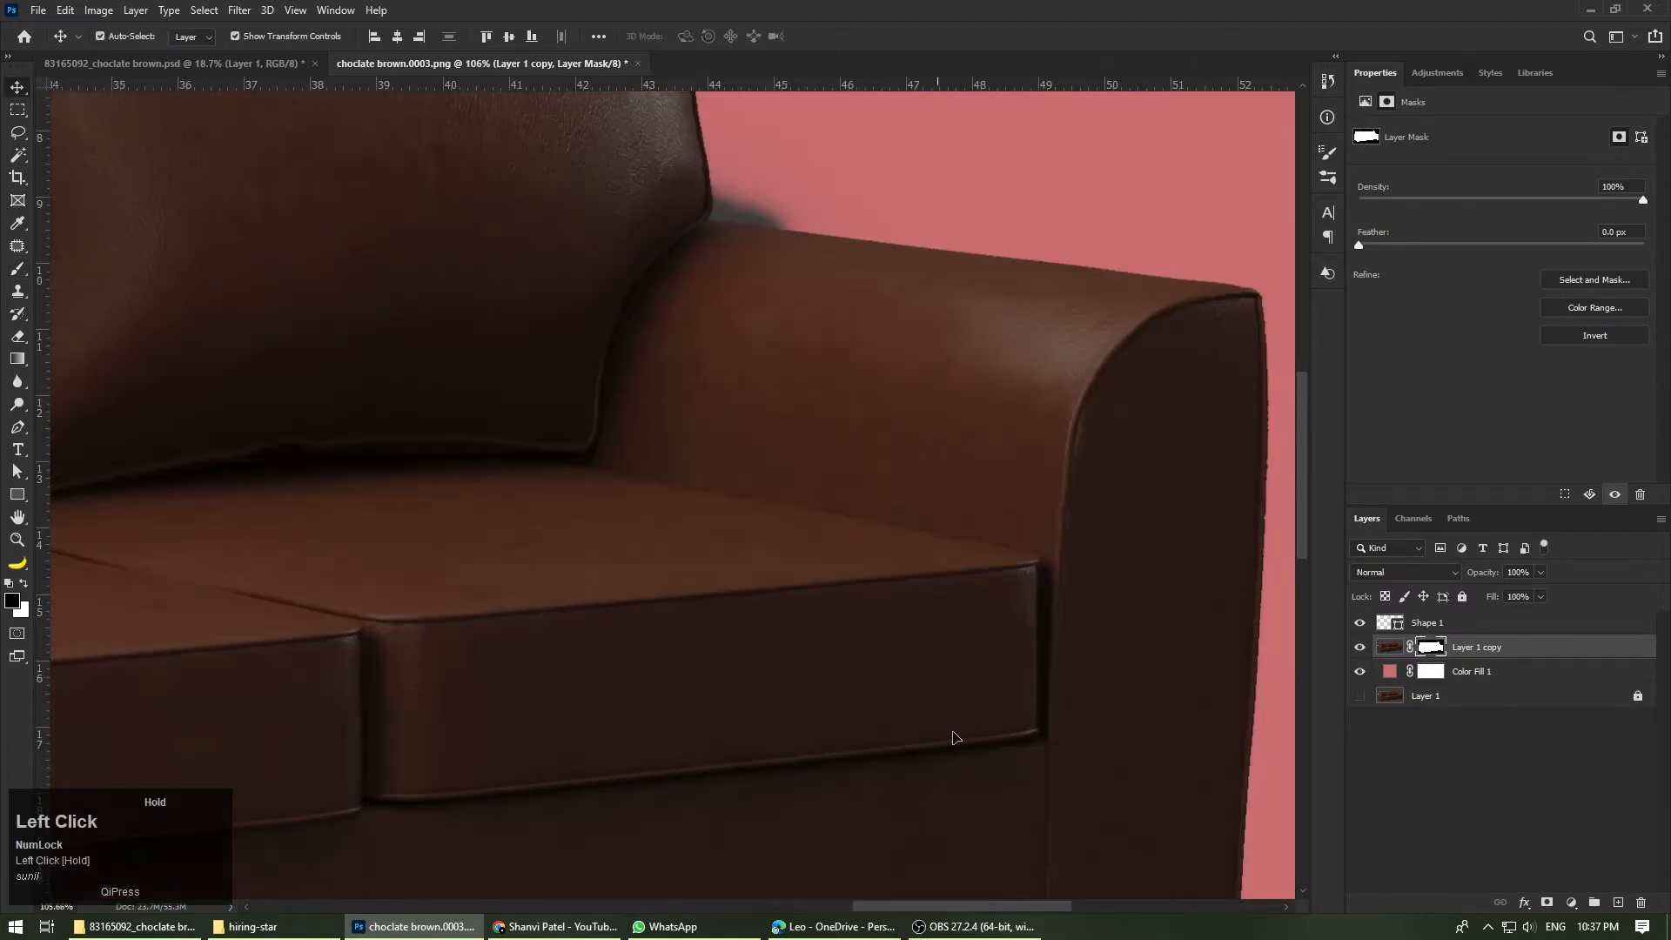
scroll(800, 374, up, 8)
key(p)
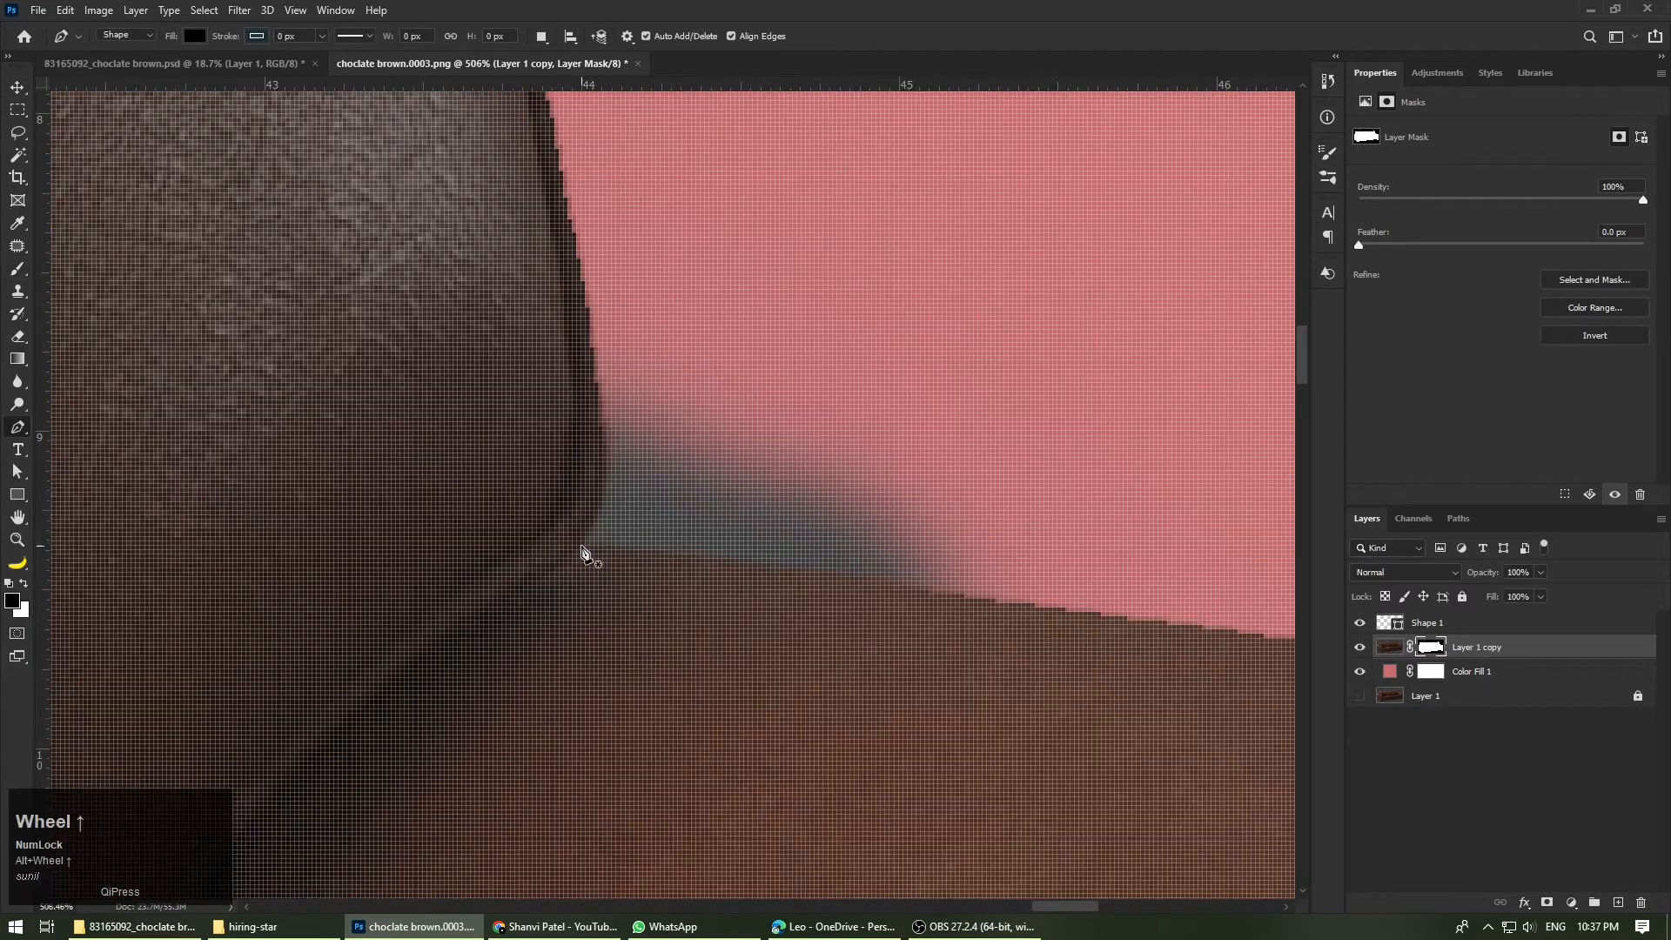
scroll(581, 550, down, 3)
click(558, 542)
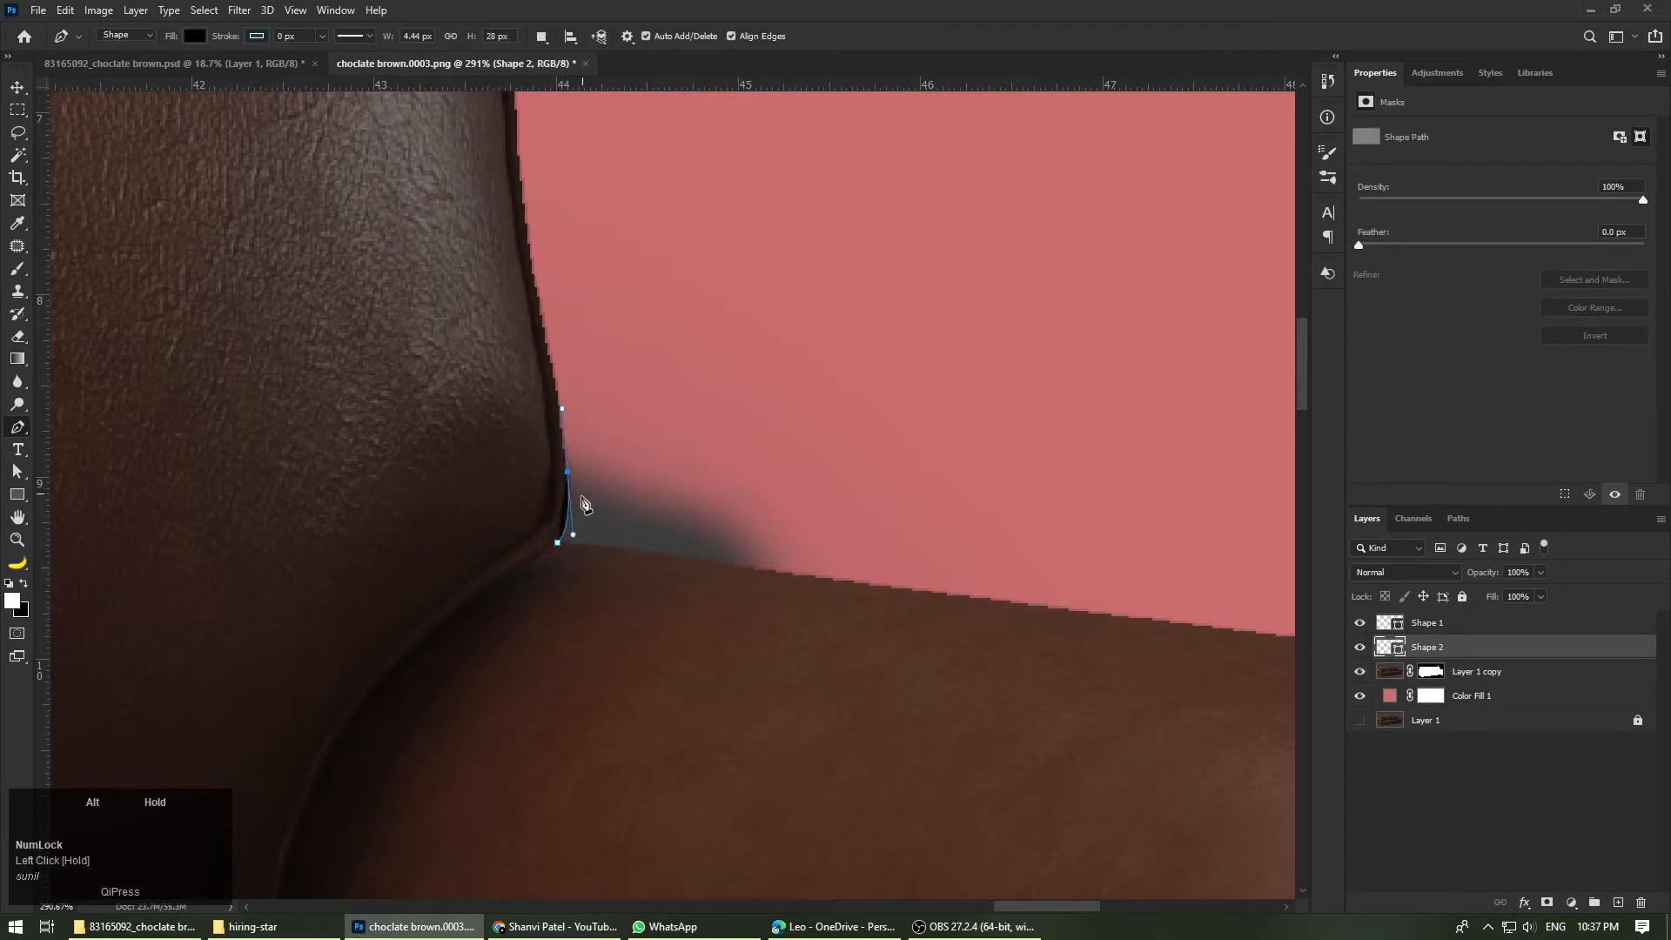
click(998, 391)
click(1022, 454)
click(1045, 484)
click(1047, 520)
Step: Set the shape's fill to none and close its path along the right arm's upper edge
click(195, 36)
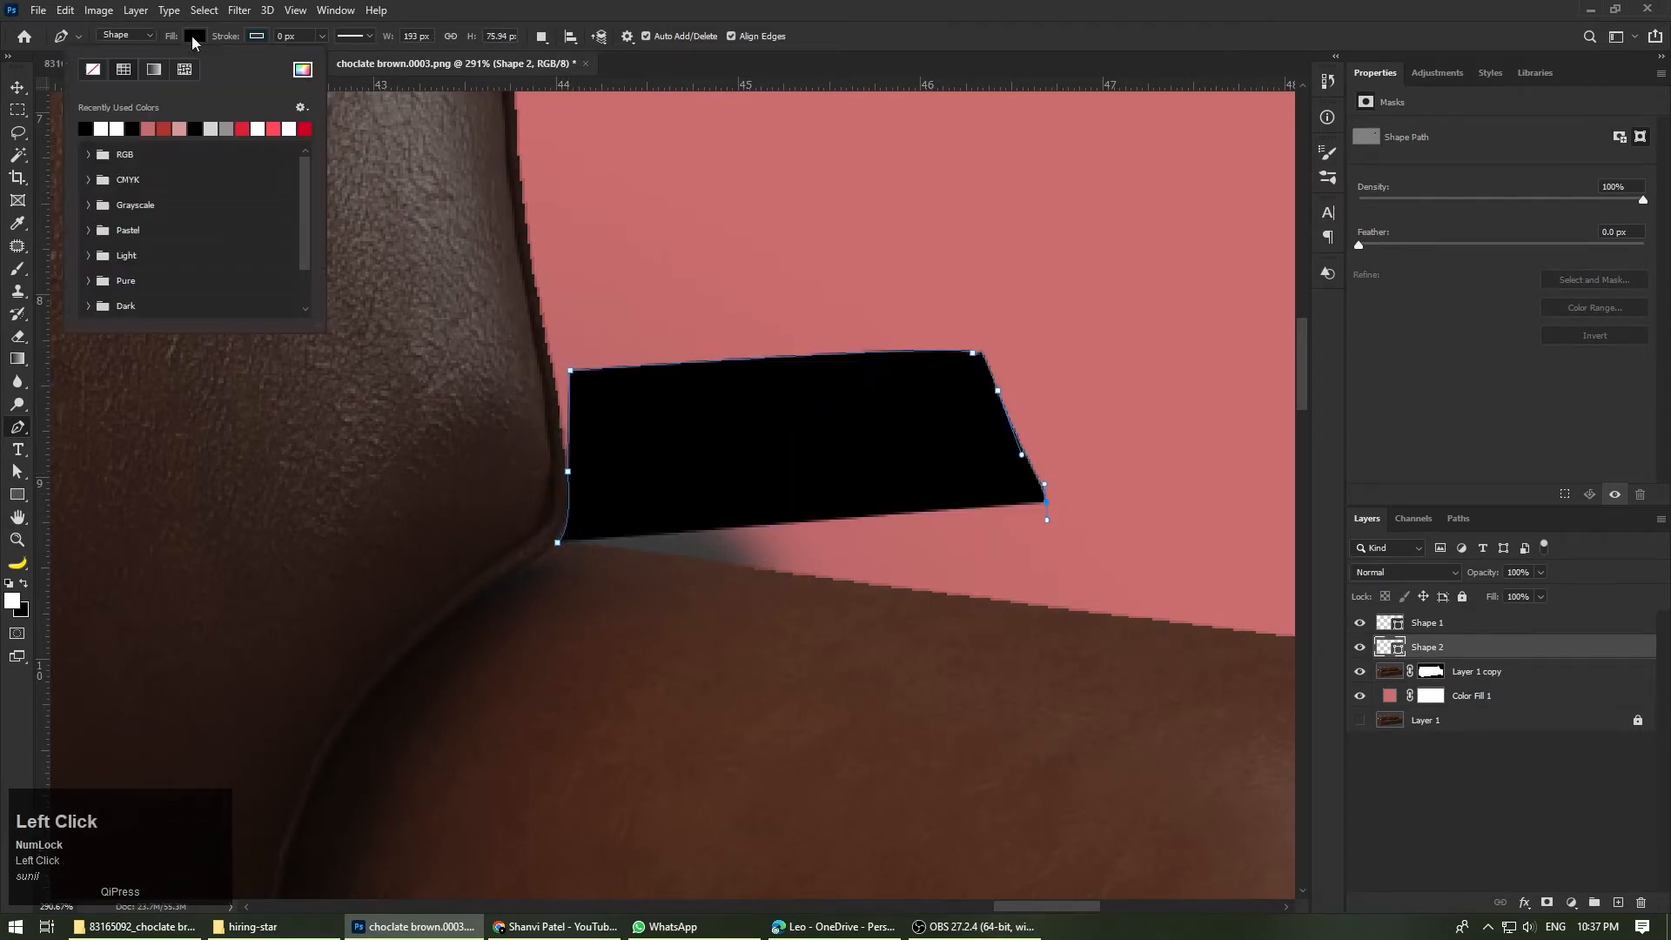
click(93, 68)
click(1047, 522)
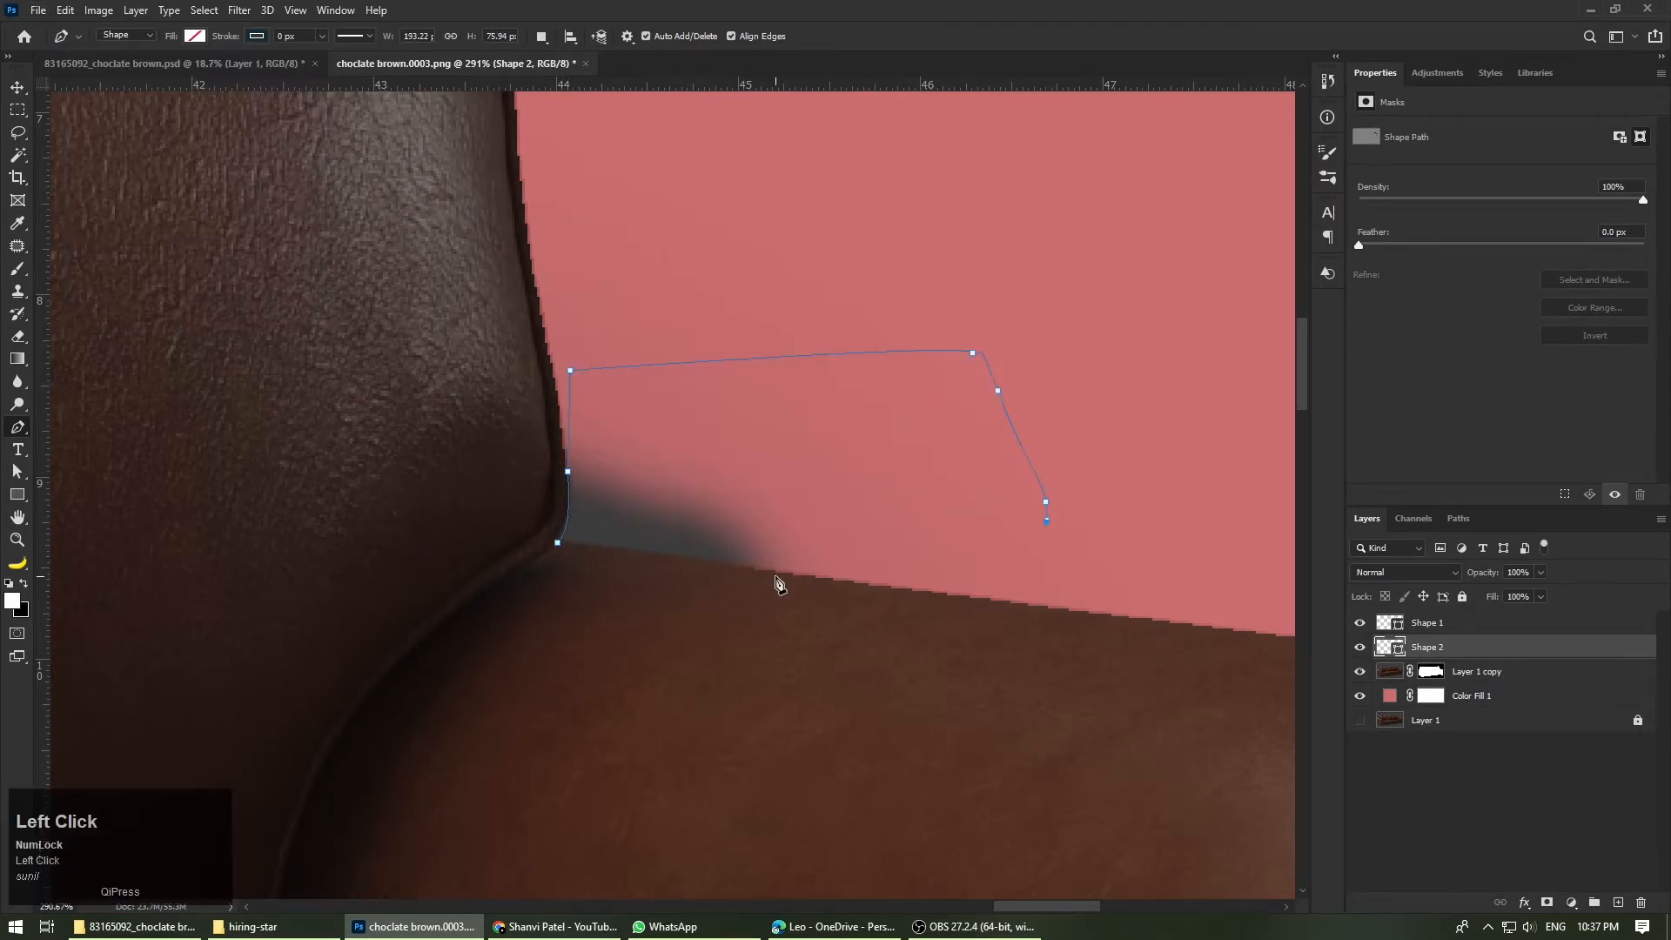
click(558, 542)
scroll(567, 496, up, 2)
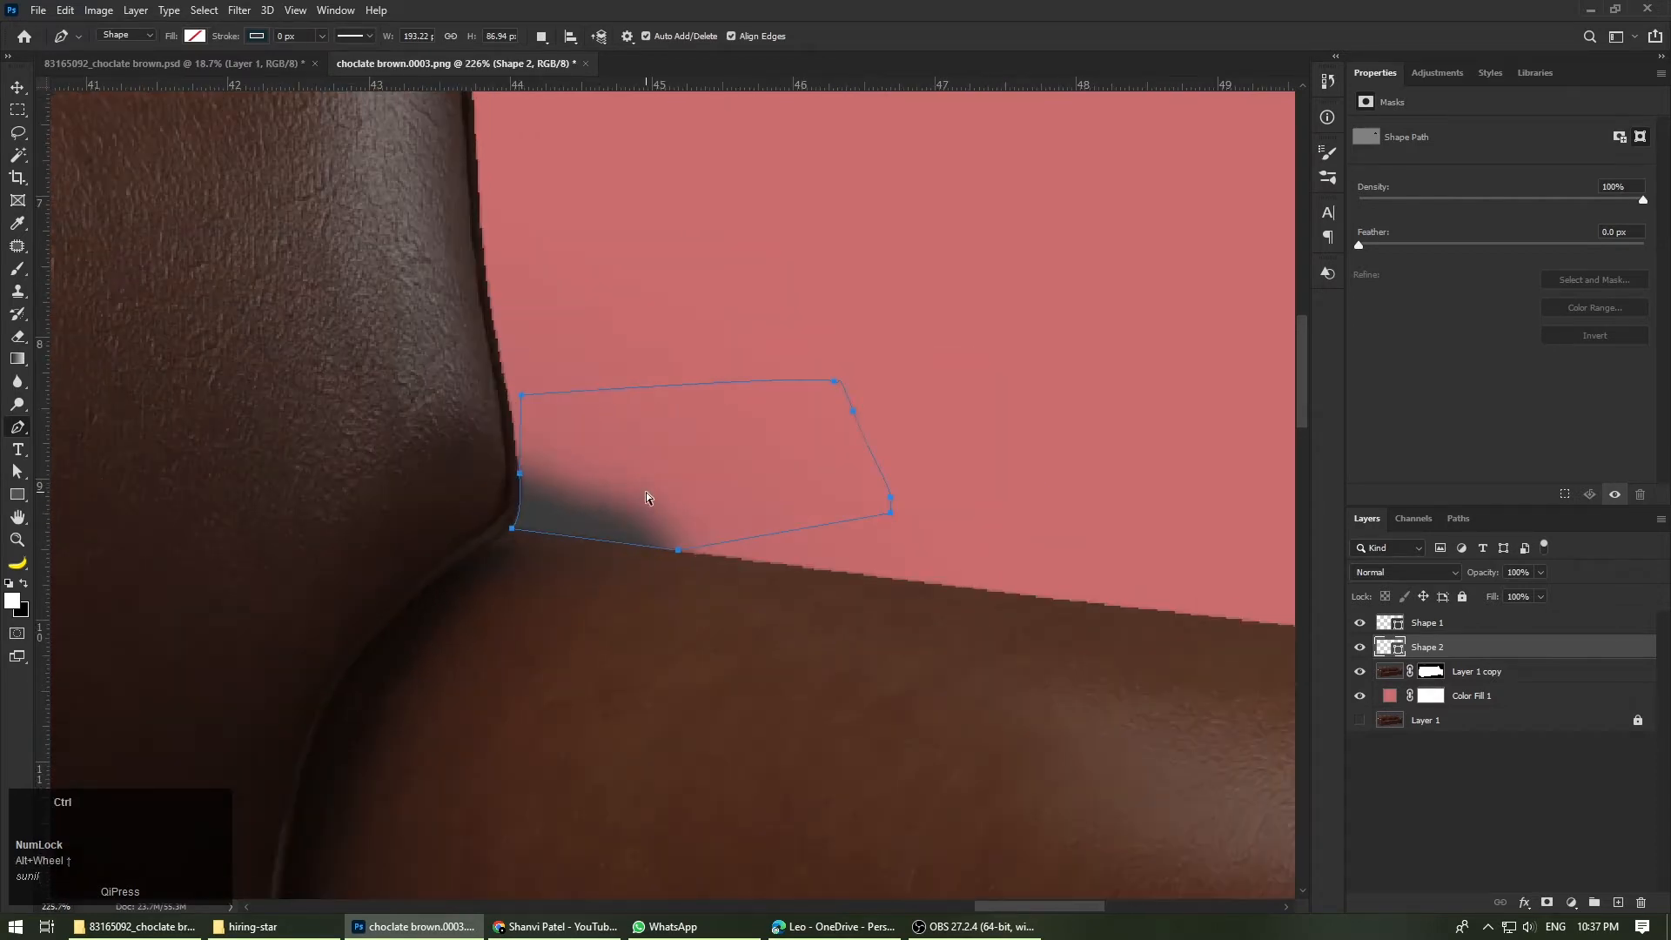
Step: Load the path as a selection and paint black on the Layer 1 copy mask over the grey remnant behind the right arm
key(ctrl+Return)
click(18, 269)
click(1431, 671)
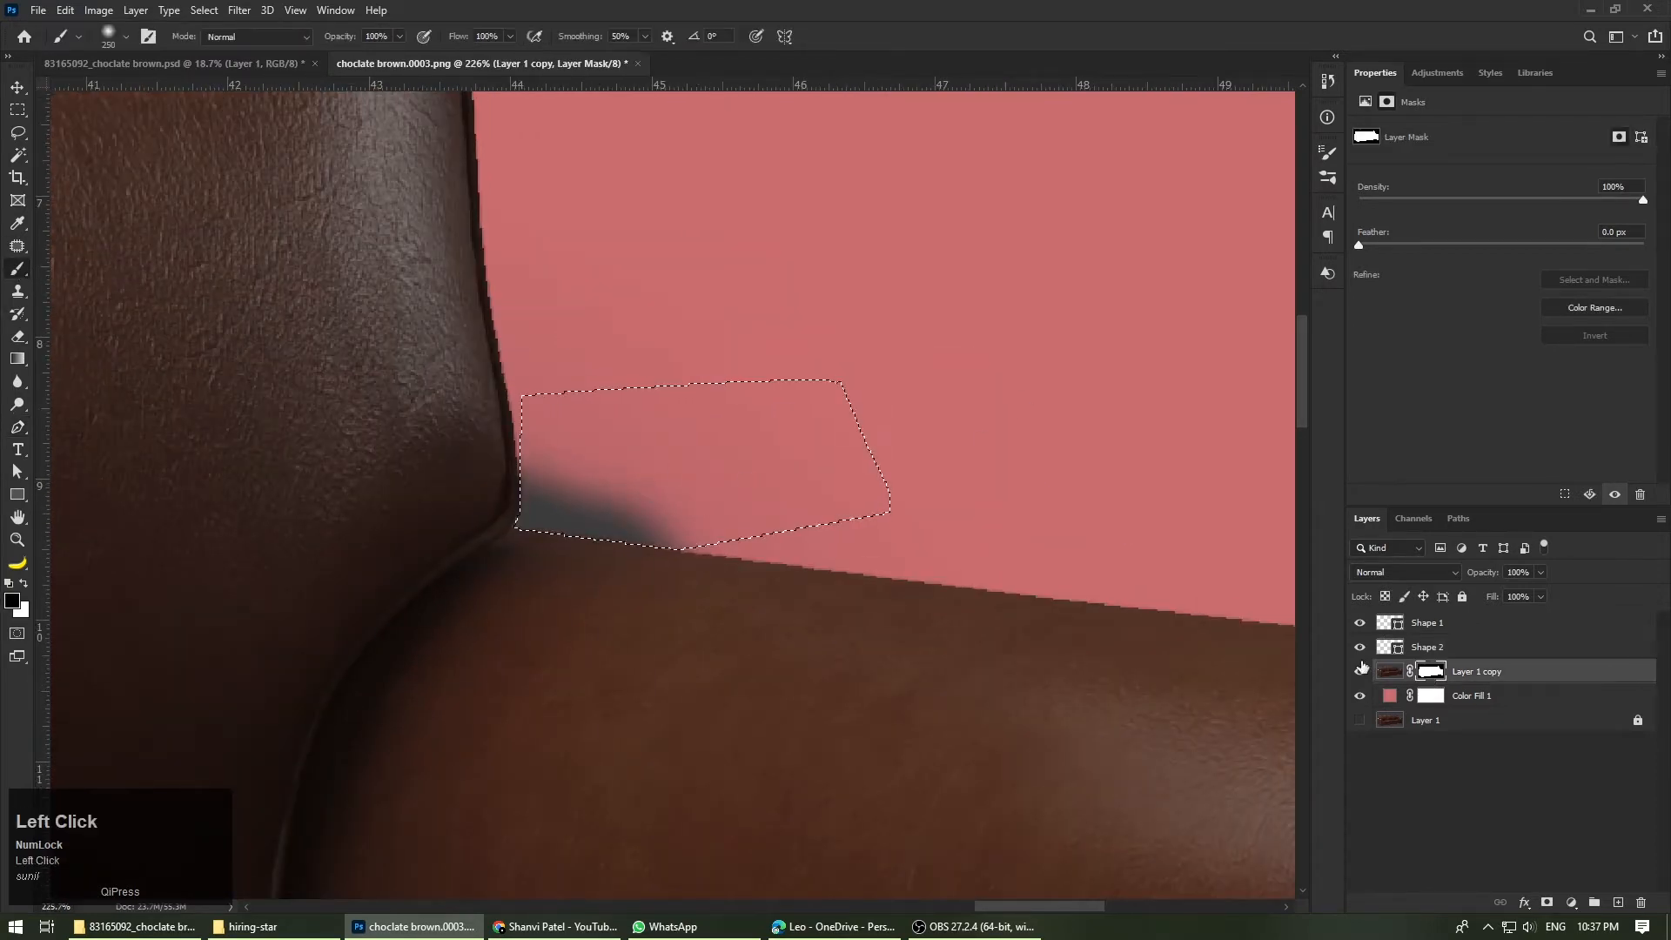
click(652, 462)
Step: Trace a new Pen shape around the right foot from the sofa's bottom edge, with its fill set to none
scroll(473, 168, down, 5)
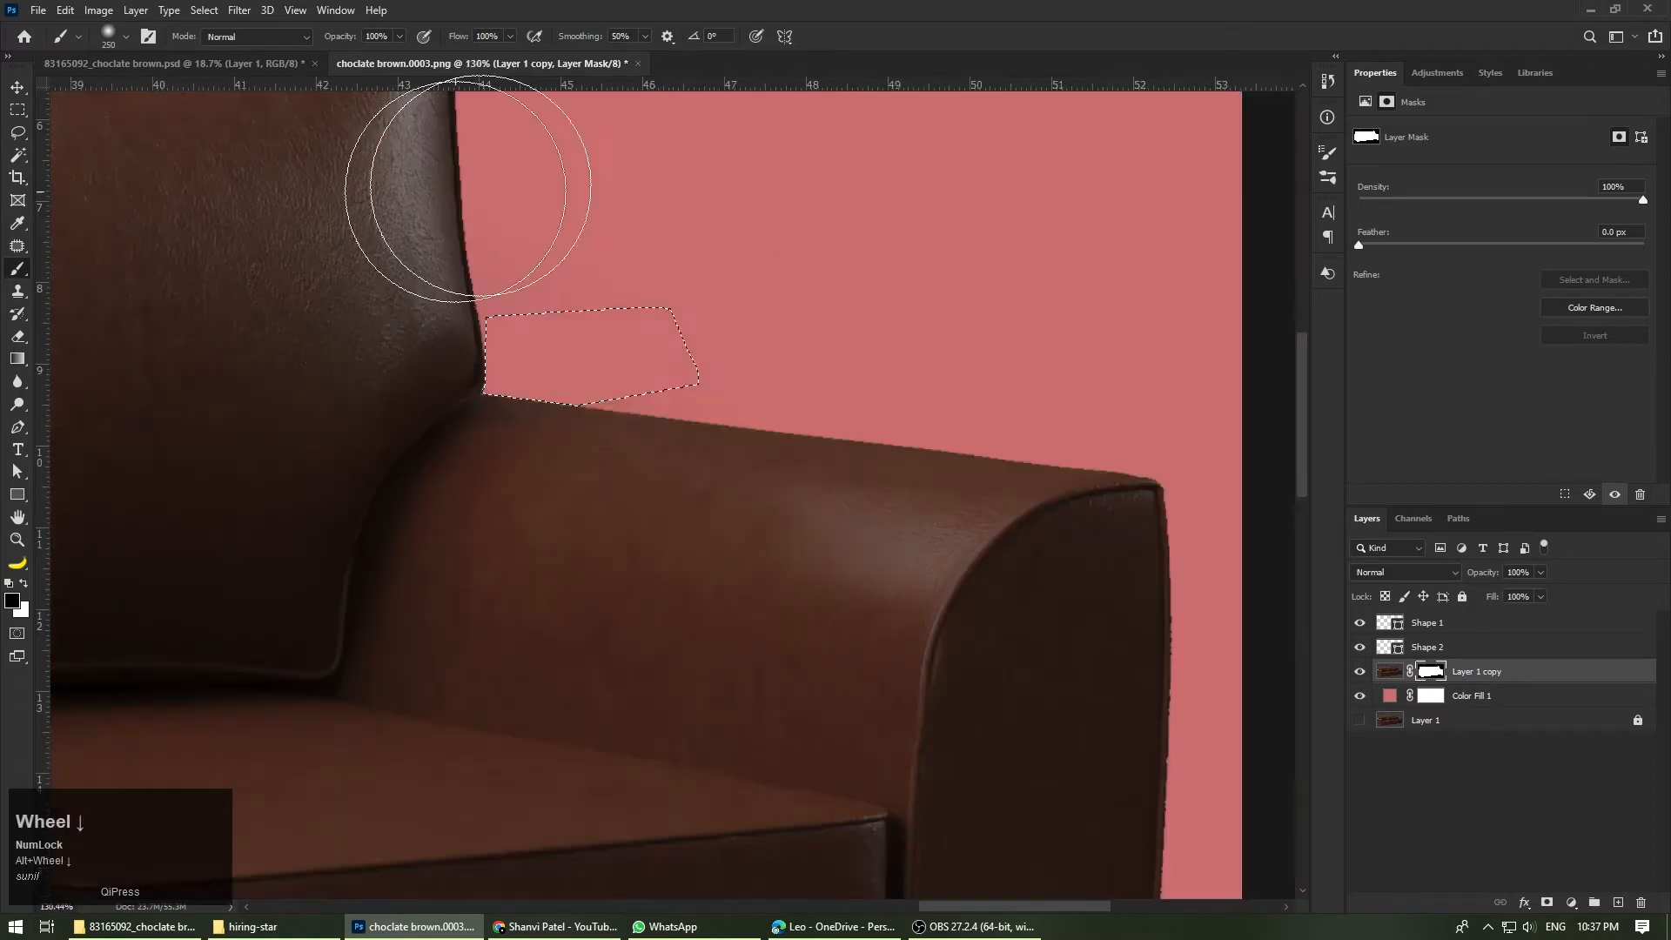
scroll(1142, 451, down, 5)
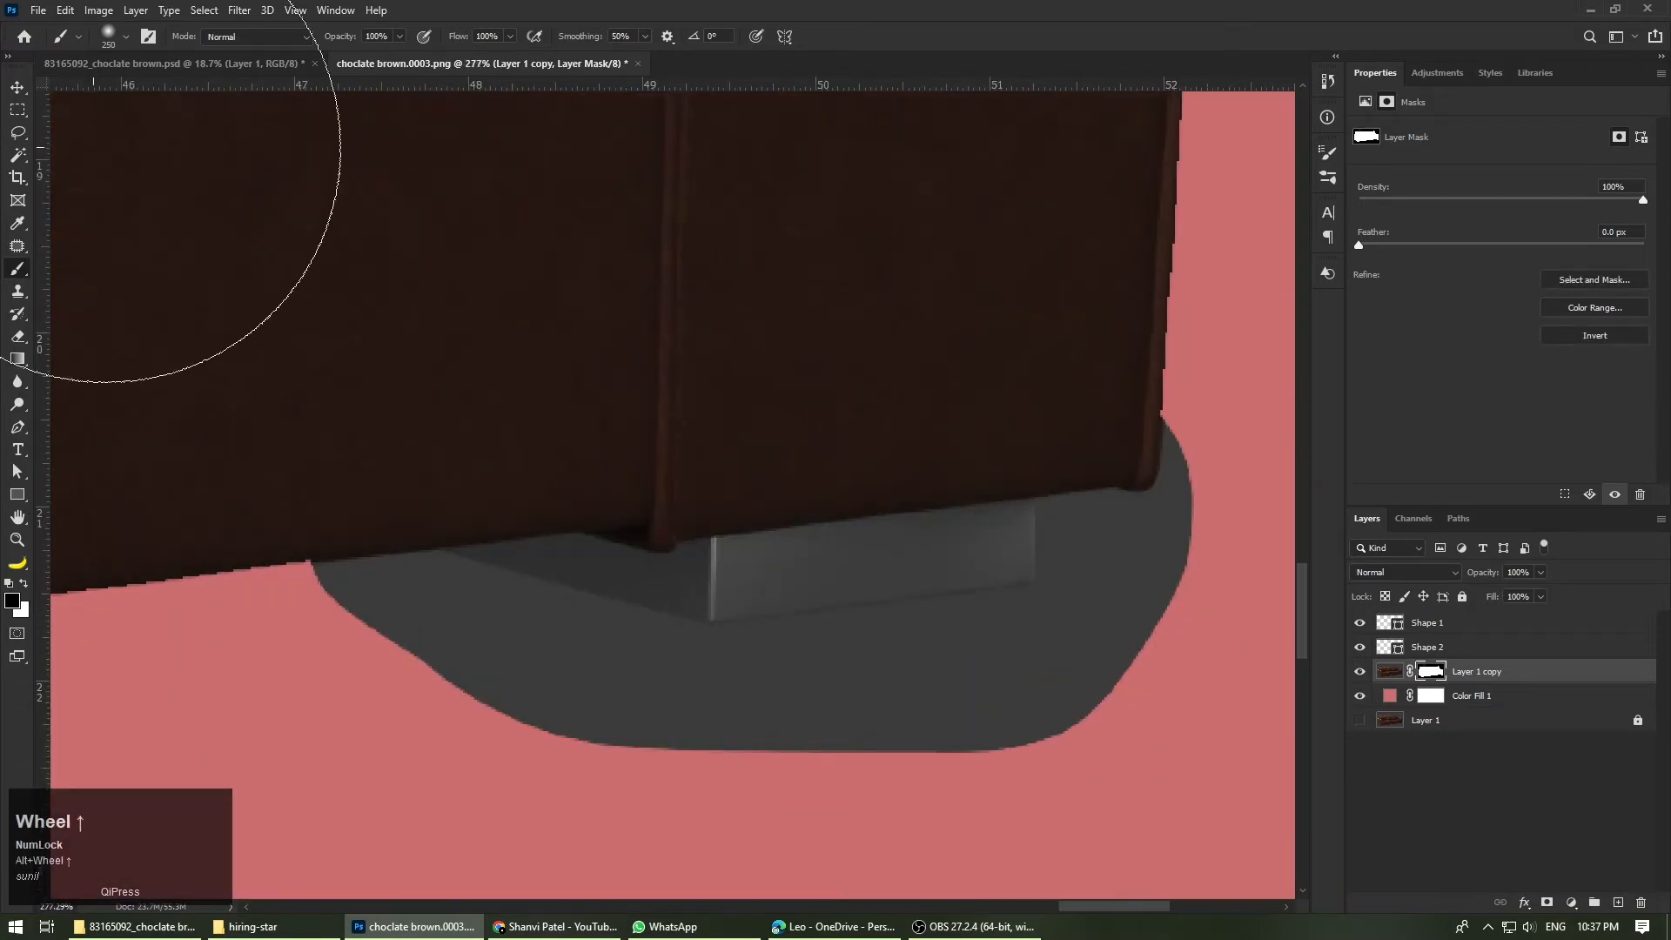
key(p)
alt+scroll(659, 561, up, 9)
click(348, 553)
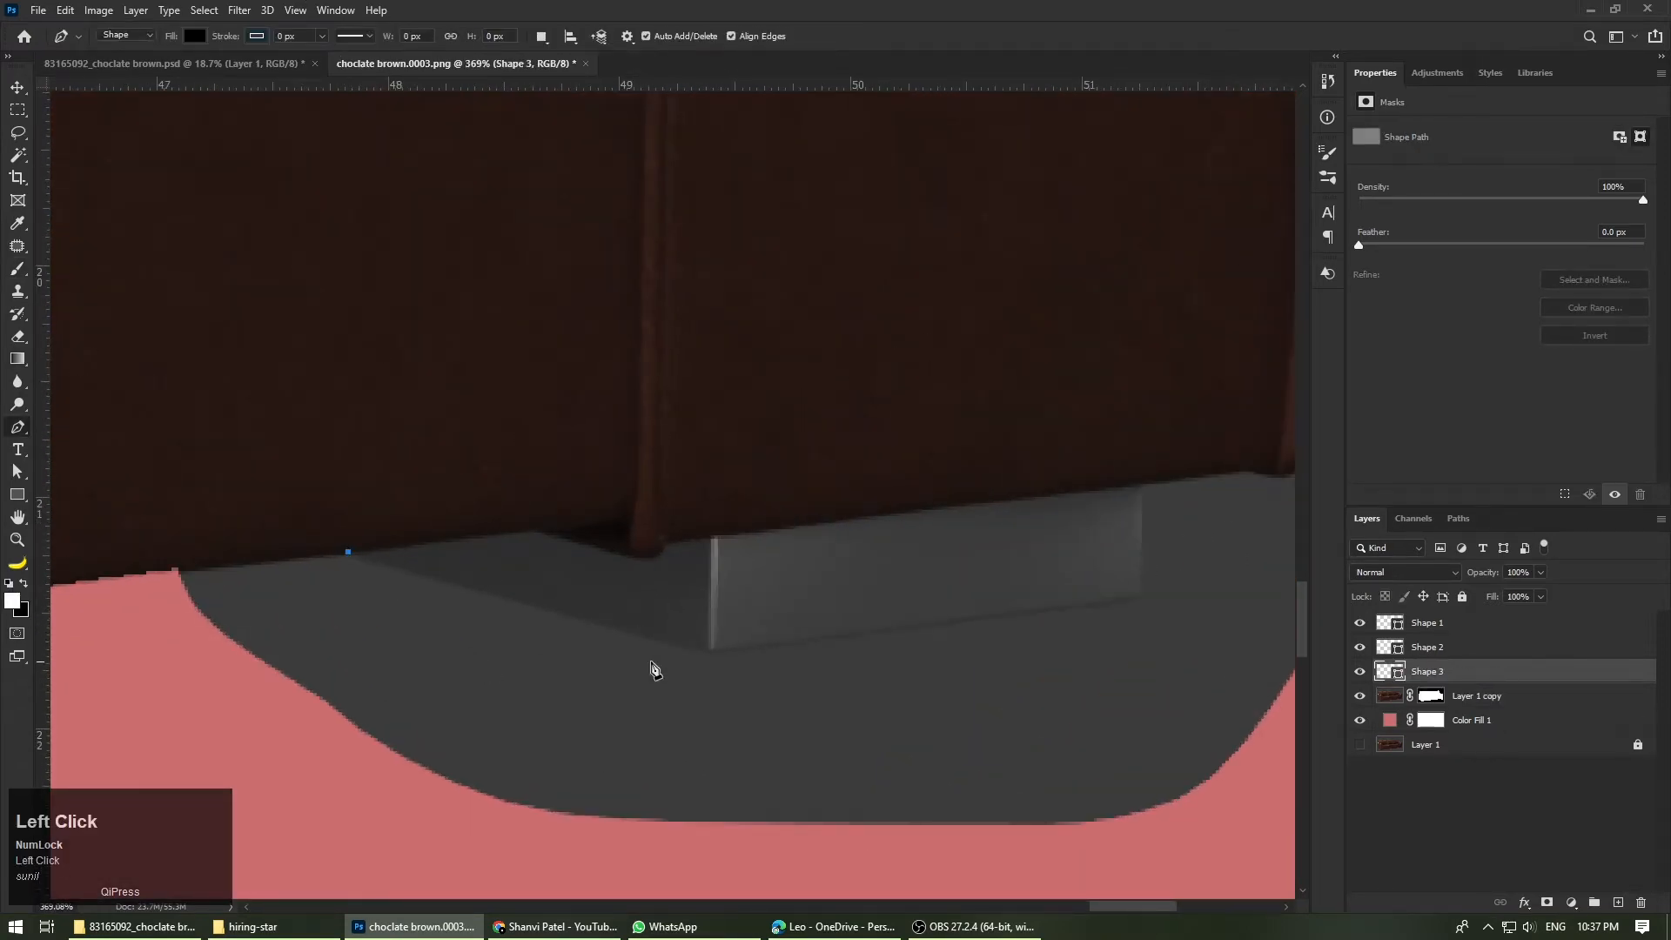
shift+click(709, 659)
click(1139, 603)
click(214, 42)
click(92, 69)
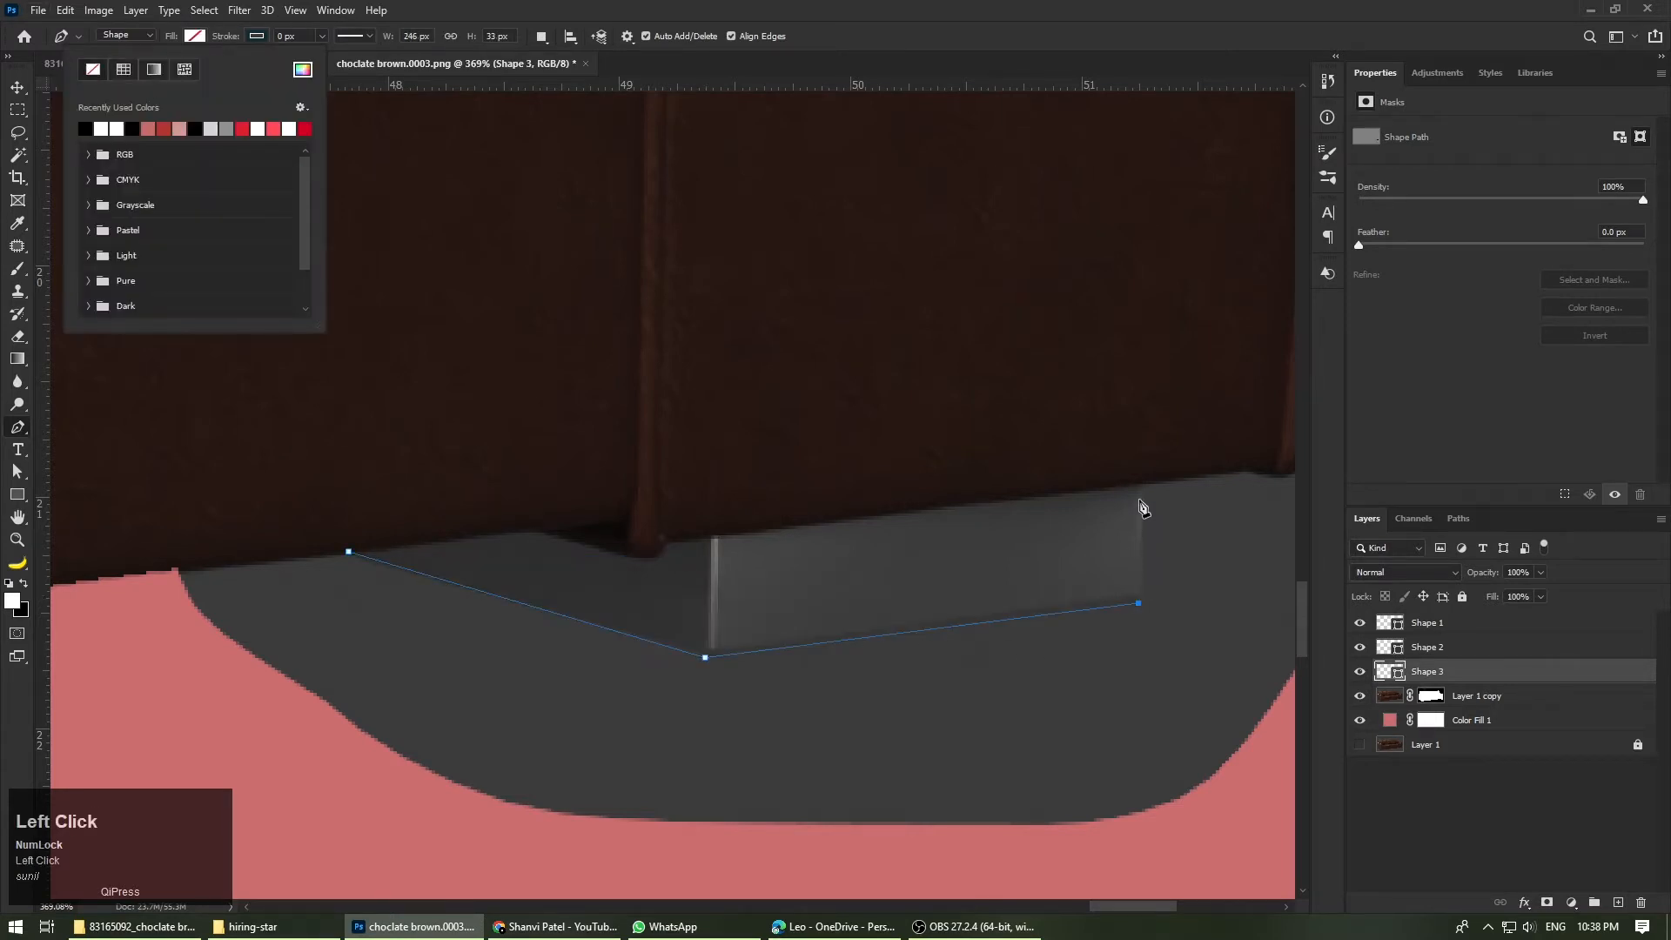
click(1142, 488)
Step: Extend the path along the bottom edge and curve it around the right arm's lower outer corner
scroll(1145, 523, down, 5)
scroll(1150, 551, up, 6)
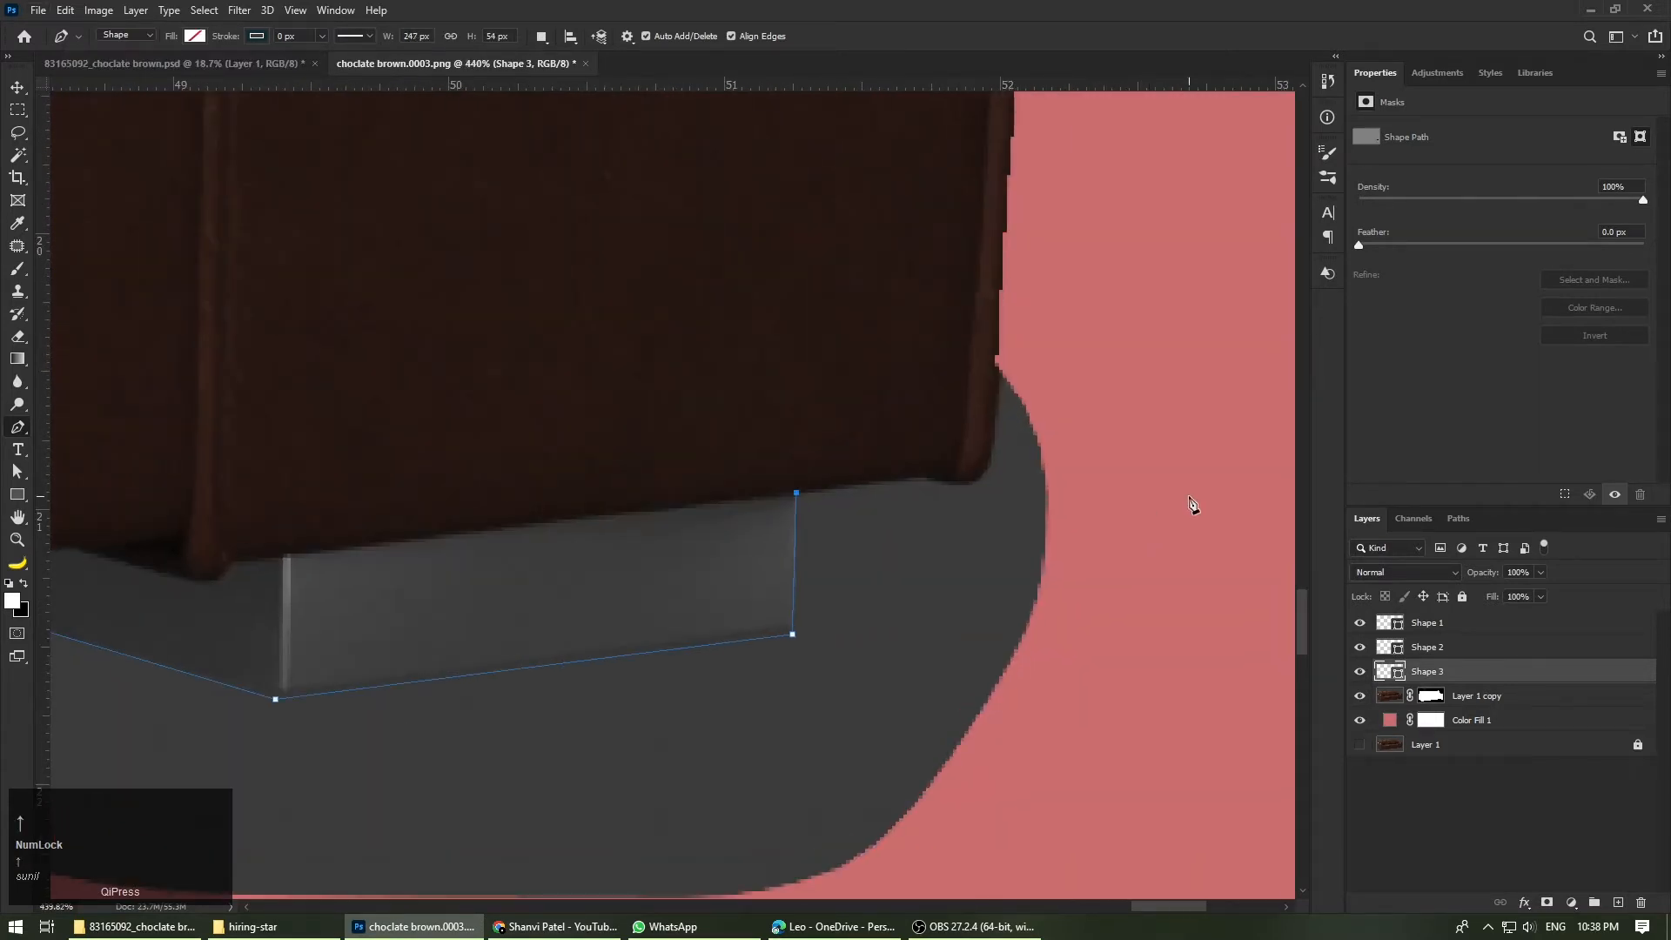
scroll(1191, 503, up, 1)
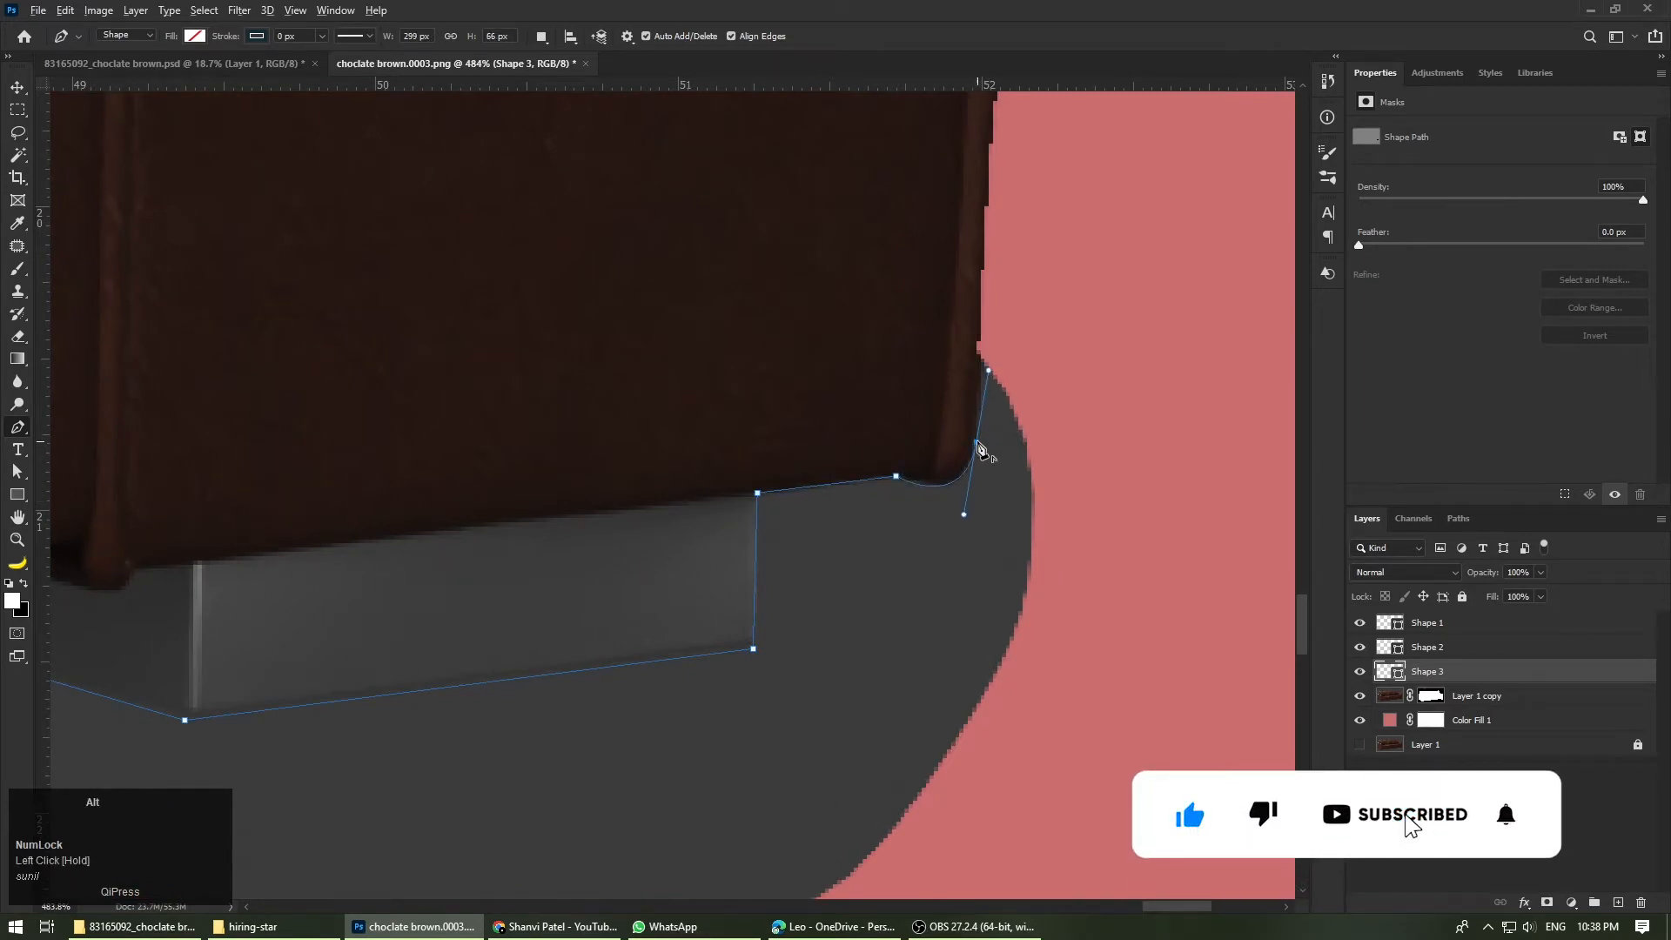
alt+click(977, 443)
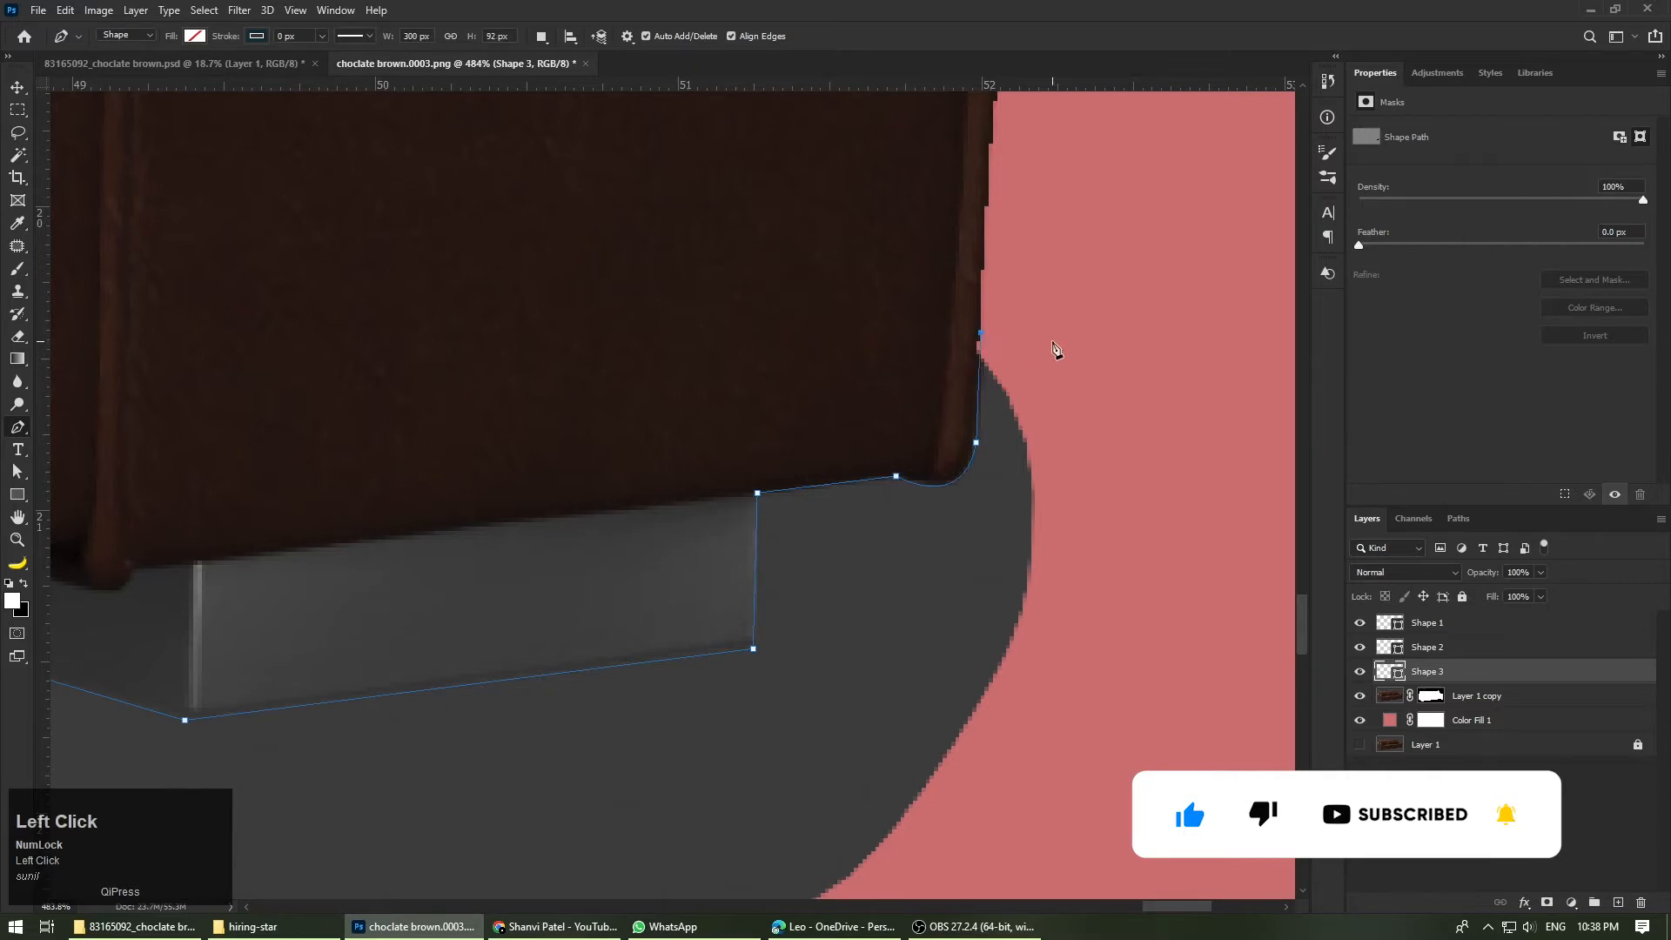
Step: Run the path through the background around the grey patch and close it along the sofa's bottom edge
scroll(1052, 343, down, 7)
drag(1093, 360, 1120, 363)
drag(1152, 523, 1130, 587)
drag(1071, 637, 1000, 723)
drag(355, 676, 269, 618)
click(212, 554)
click(240, 480)
scroll(240, 480, up, 7)
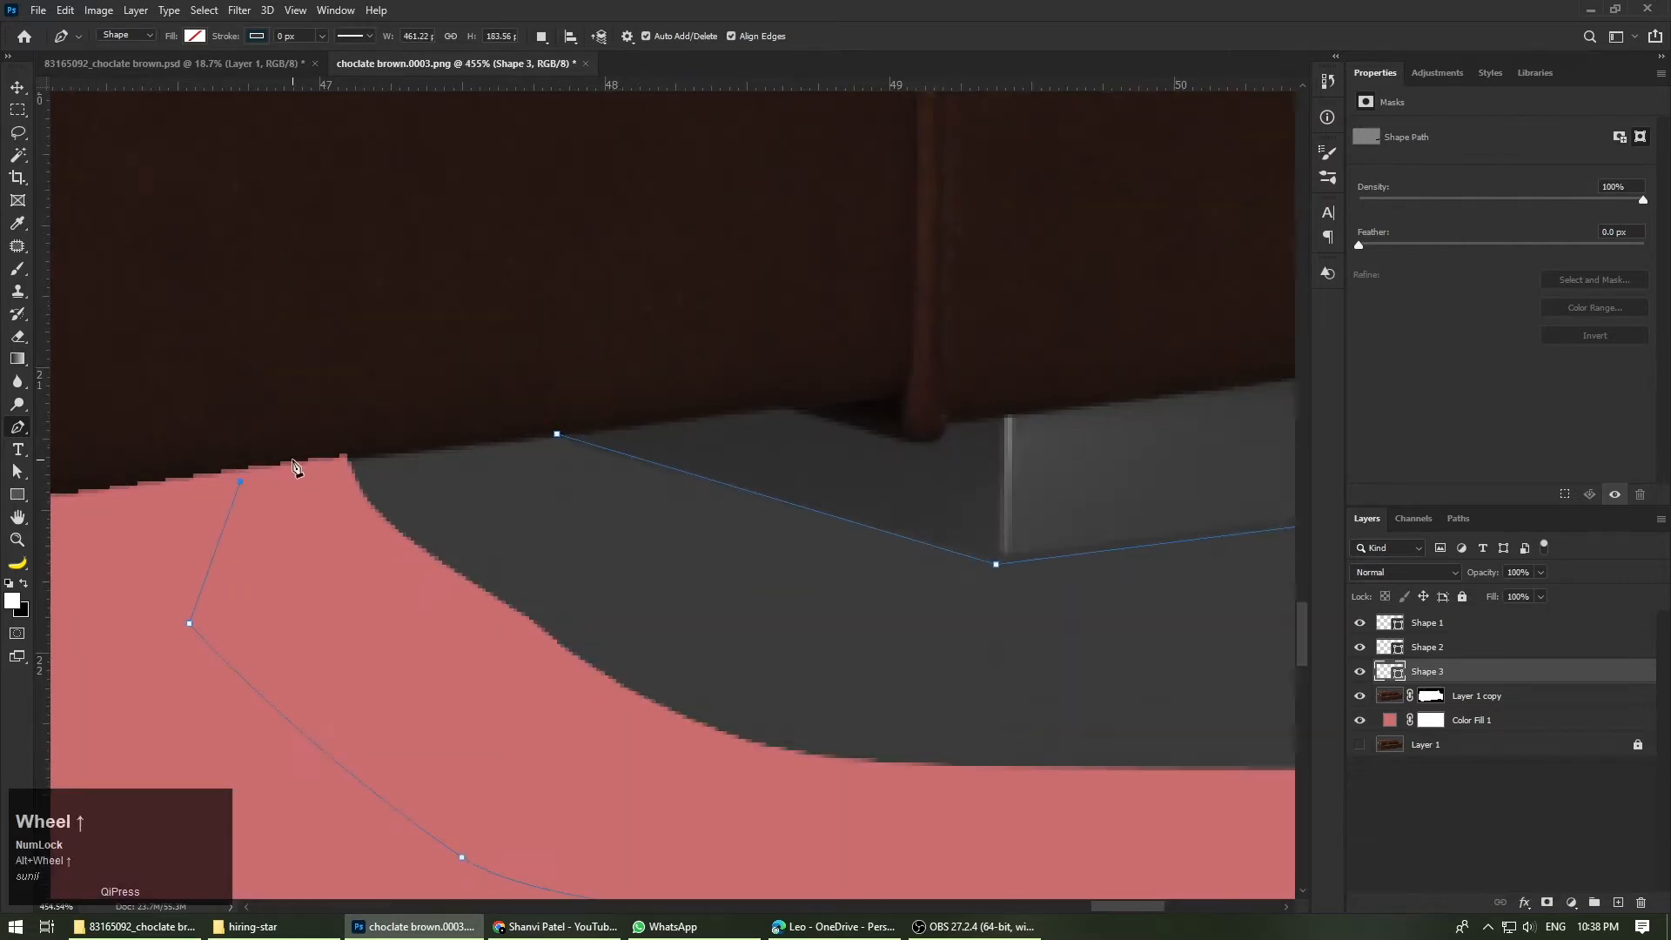
scroll(406, 466, up, 3)
scroll(396, 529, down, 8)
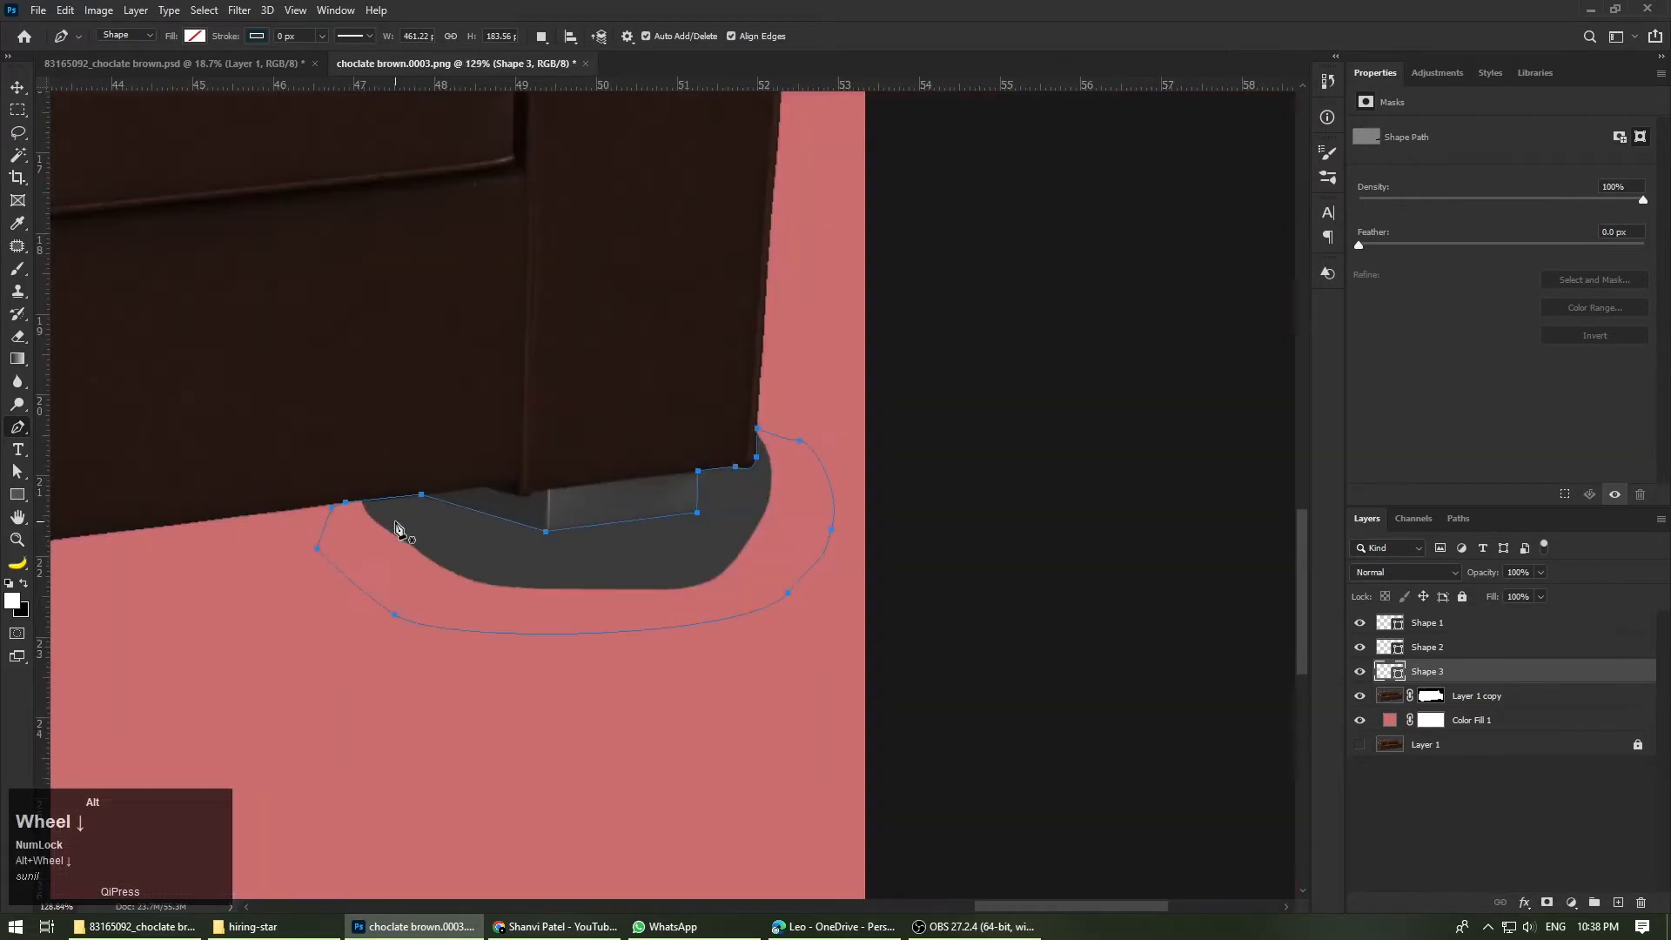
Step: Load the path as a selection, paint black on the Layer 1 copy mask around the right foot, and deselect
click(17, 272)
key(ctrl+Return)
click(1430, 695)
mouse_move(463, 573)
mouse_down()
mouse_move(661, 471)
mouse_move(708, 466)
mouse_move(392, 551)
mouse_move(846, 488)
mouse_up()
key(ctrl+d)
Step: Delete the three layers Shape 1, Shape 2 and Shape 3
scroll(854, 531, down, 1)
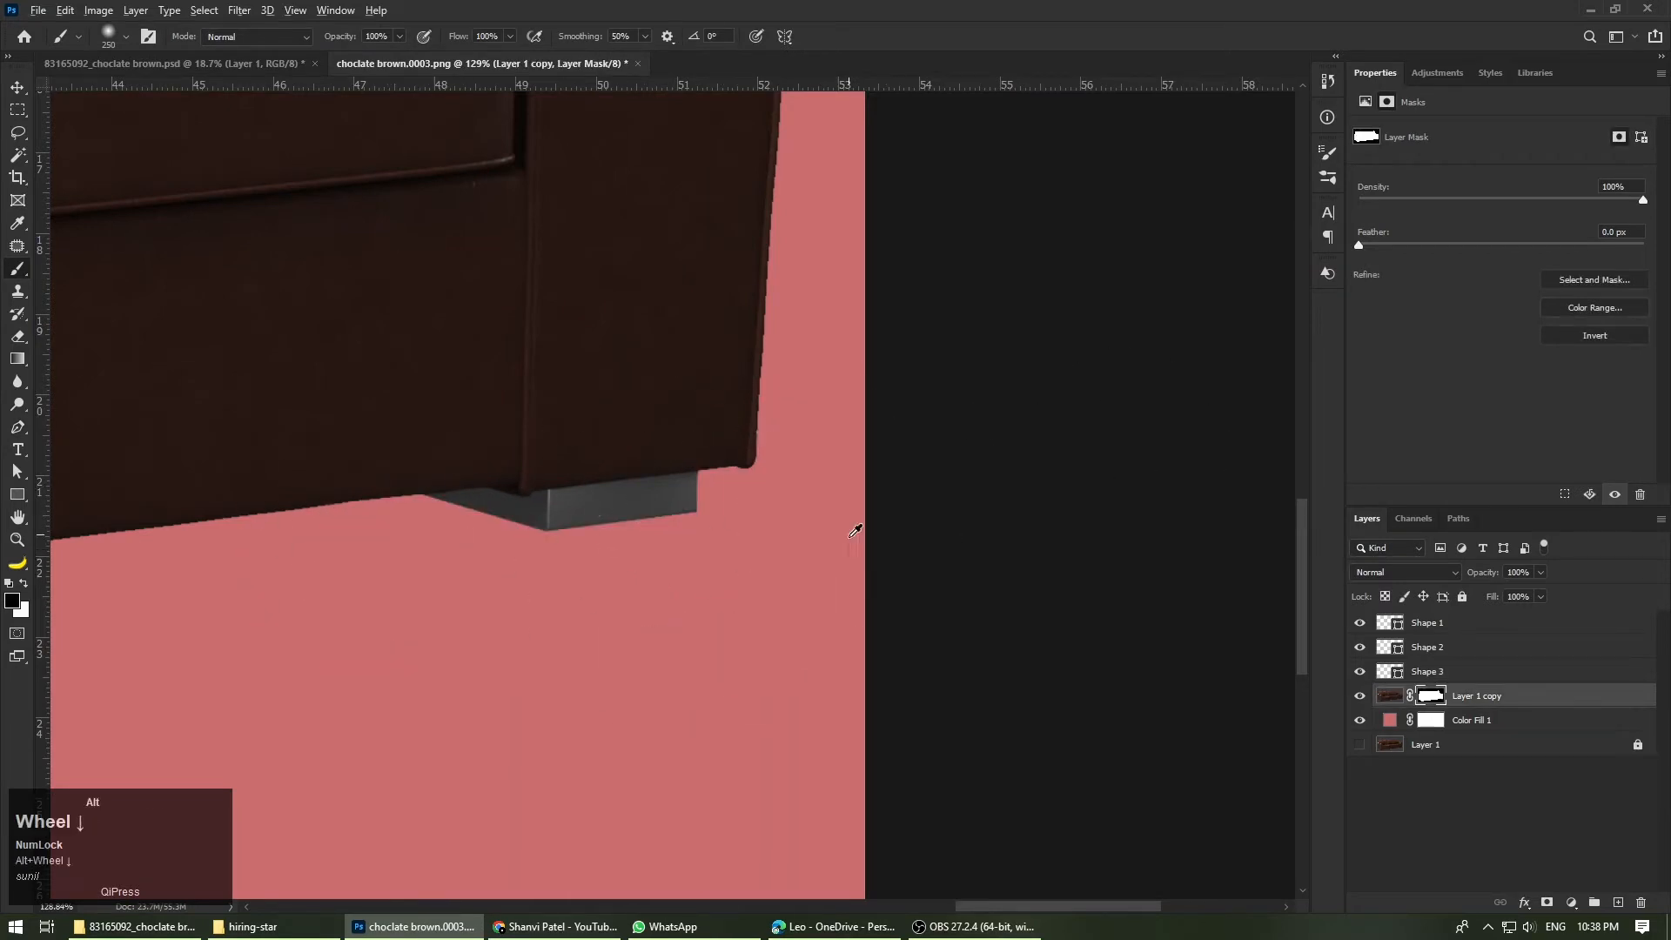
scroll(854, 531, down, 2)
click(1444, 672)
shift+click(1458, 625)
key(Delete)
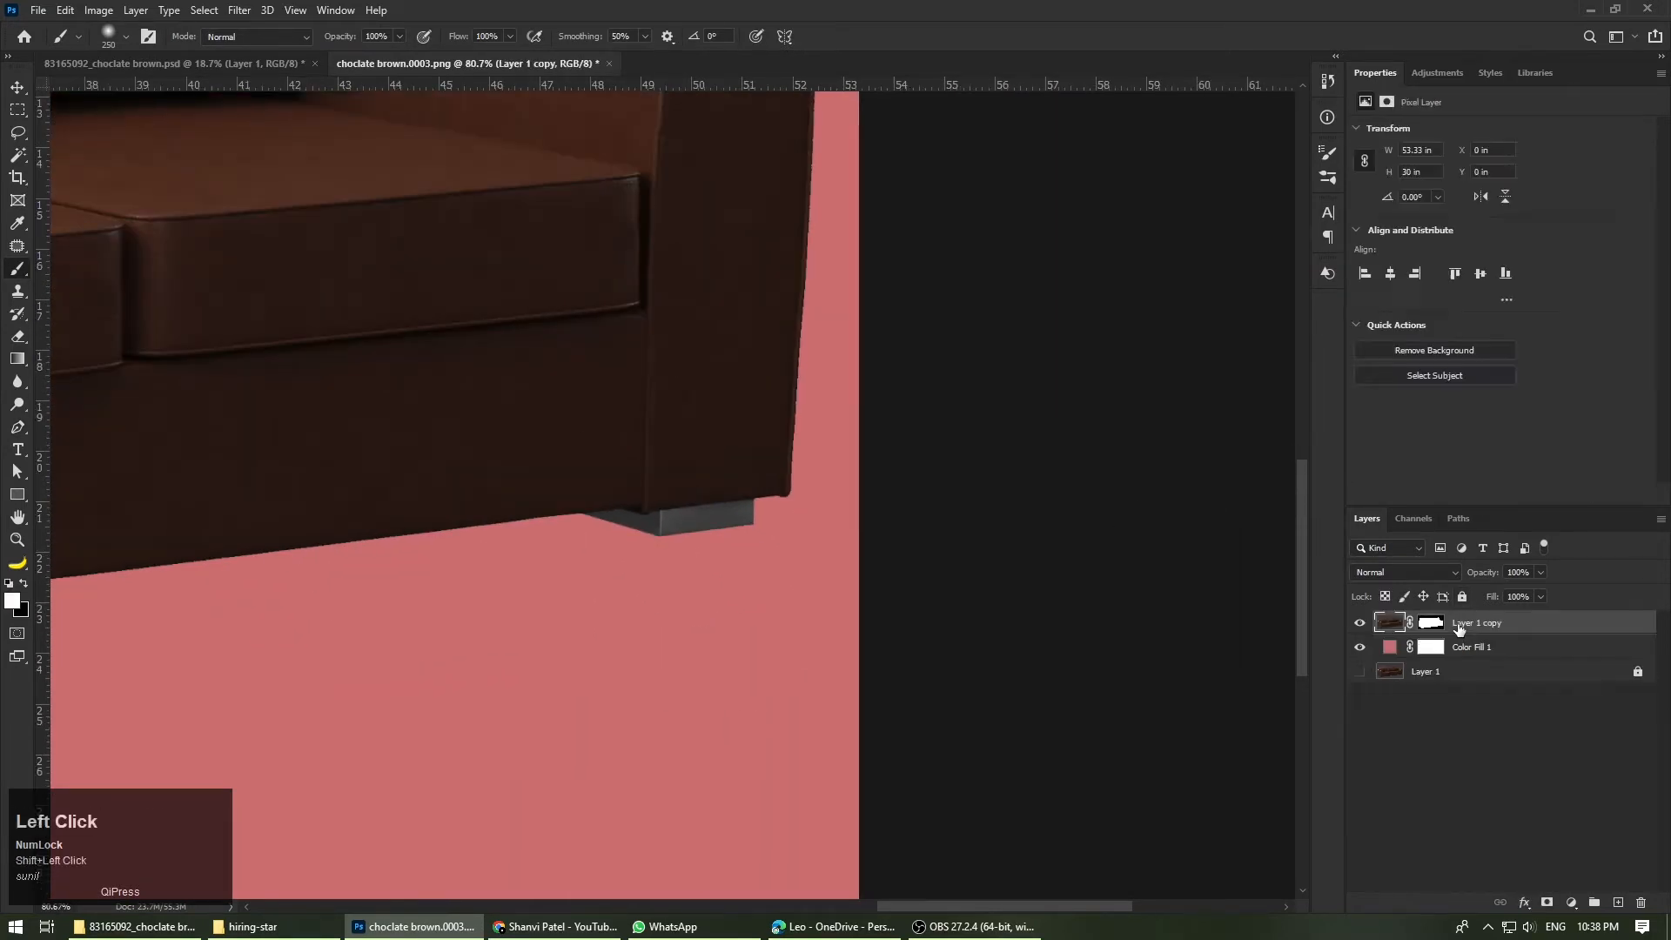
Step: Inspect the whole cutout against transparency with Color Fill 1 hidden, and show the fill layer again
scroll(1081, 739, down, 6)
scroll(1012, 365, up, 2)
scroll(522, 383, up, 4)
scroll(343, 788, down, 3)
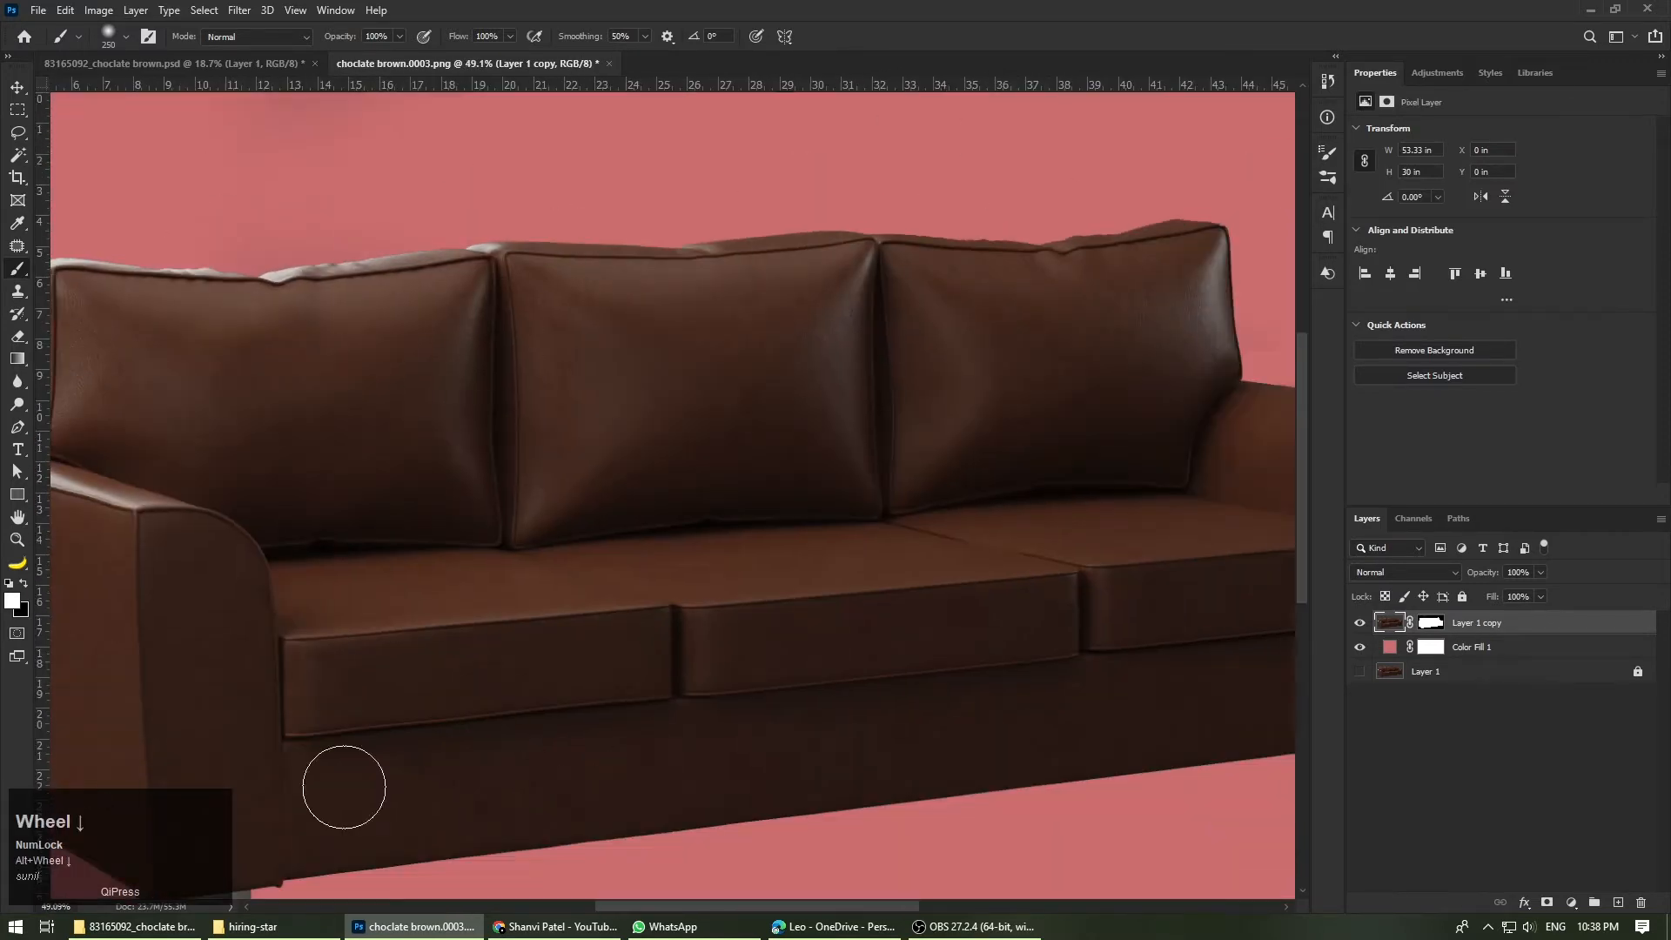
click(1361, 648)
scroll(828, 431, down, 3)
click(17, 87)
click(1269, 581)
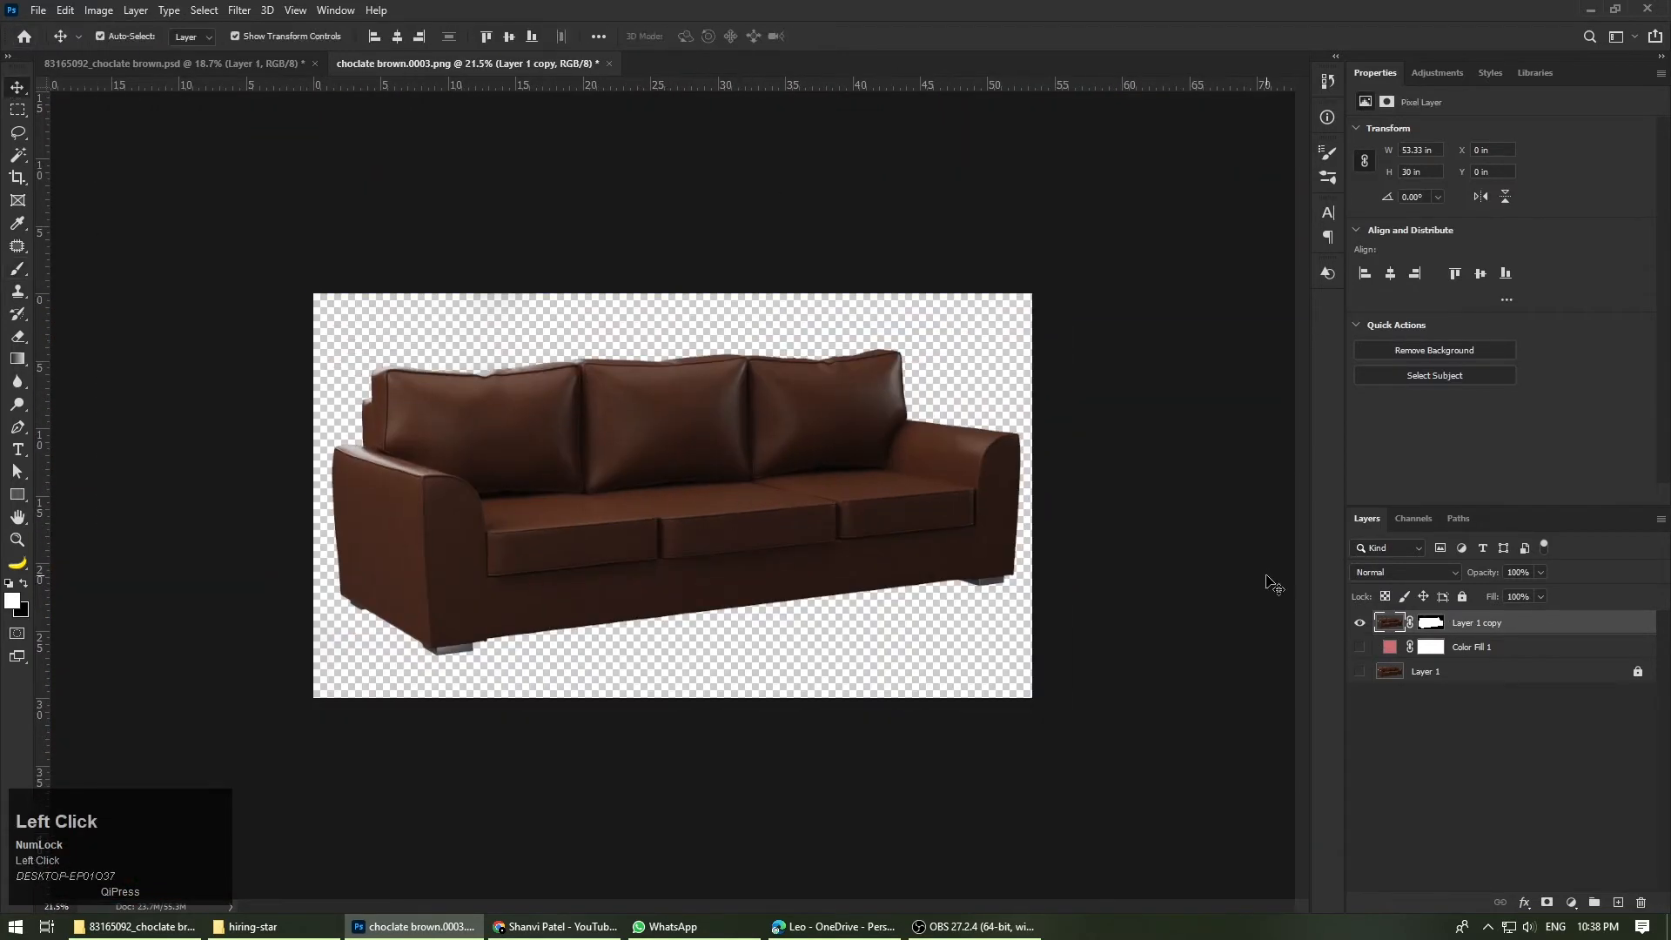
click(1467, 628)
click(1359, 649)
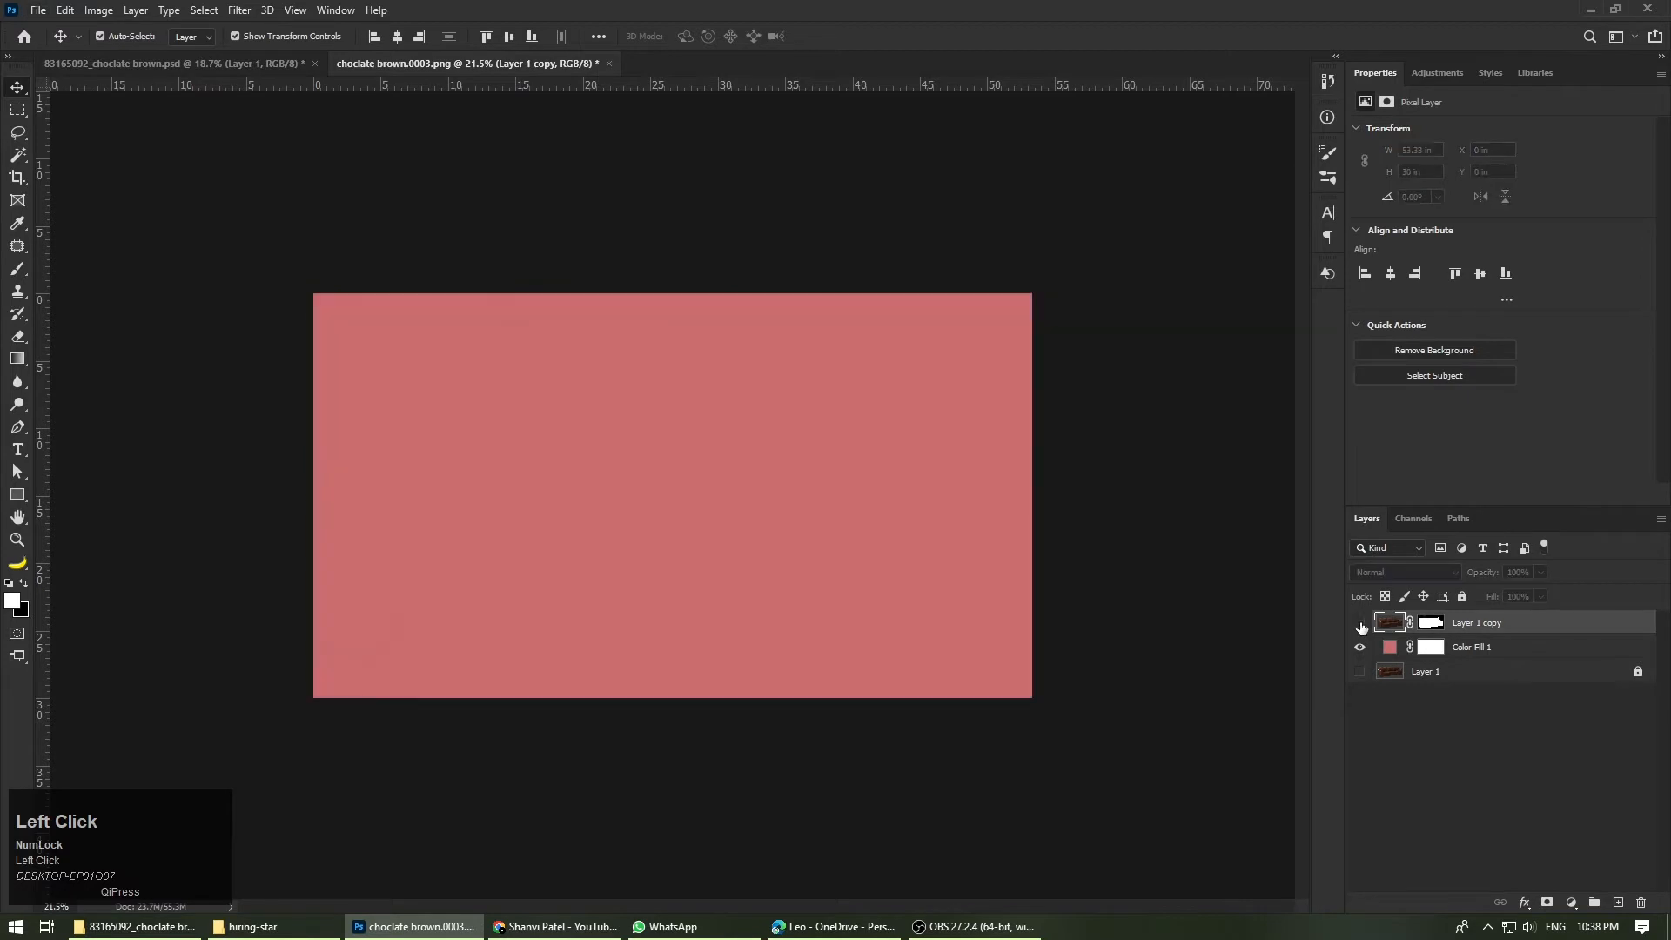
Step: Scale the sofa layer to about 92% and position it horizontally centred on the canvas
scroll(669, 500, up, 1)
drag(672, 251, 681, 288)
drag(741, 458, 739, 444)
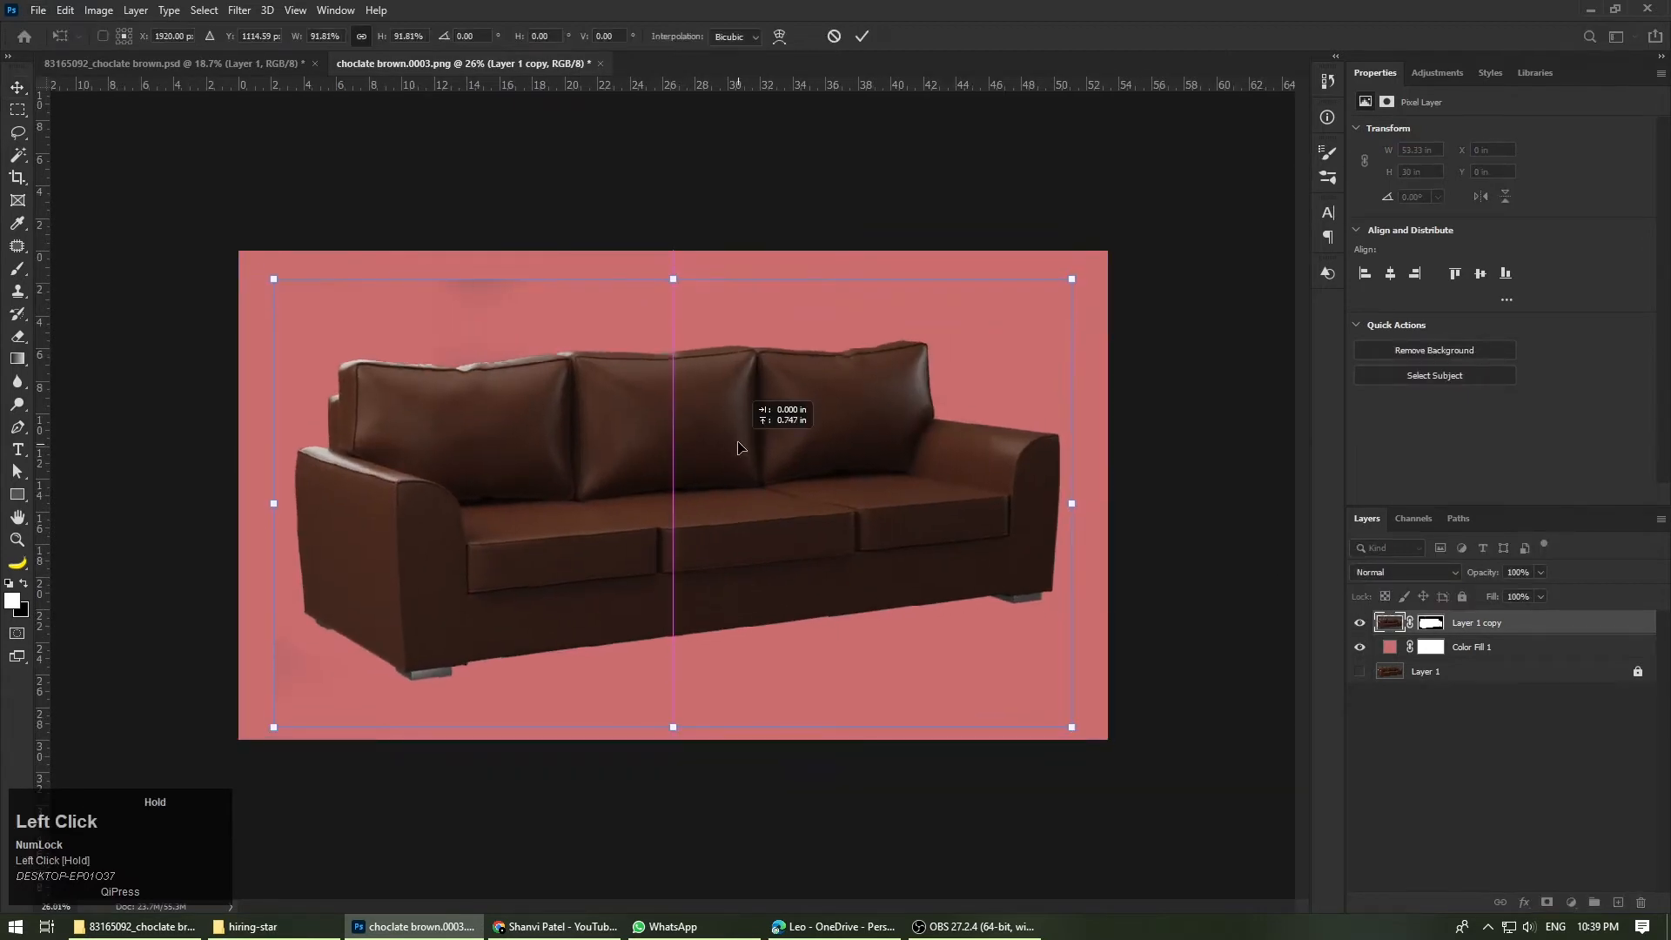
click(862, 36)
click(979, 144)
Step: Paint black on the Layer 1 copy mask over the faint remnants above the sofa's back cushions
scroll(560, 232, up, 4)
scroll(1131, 241, down, 3)
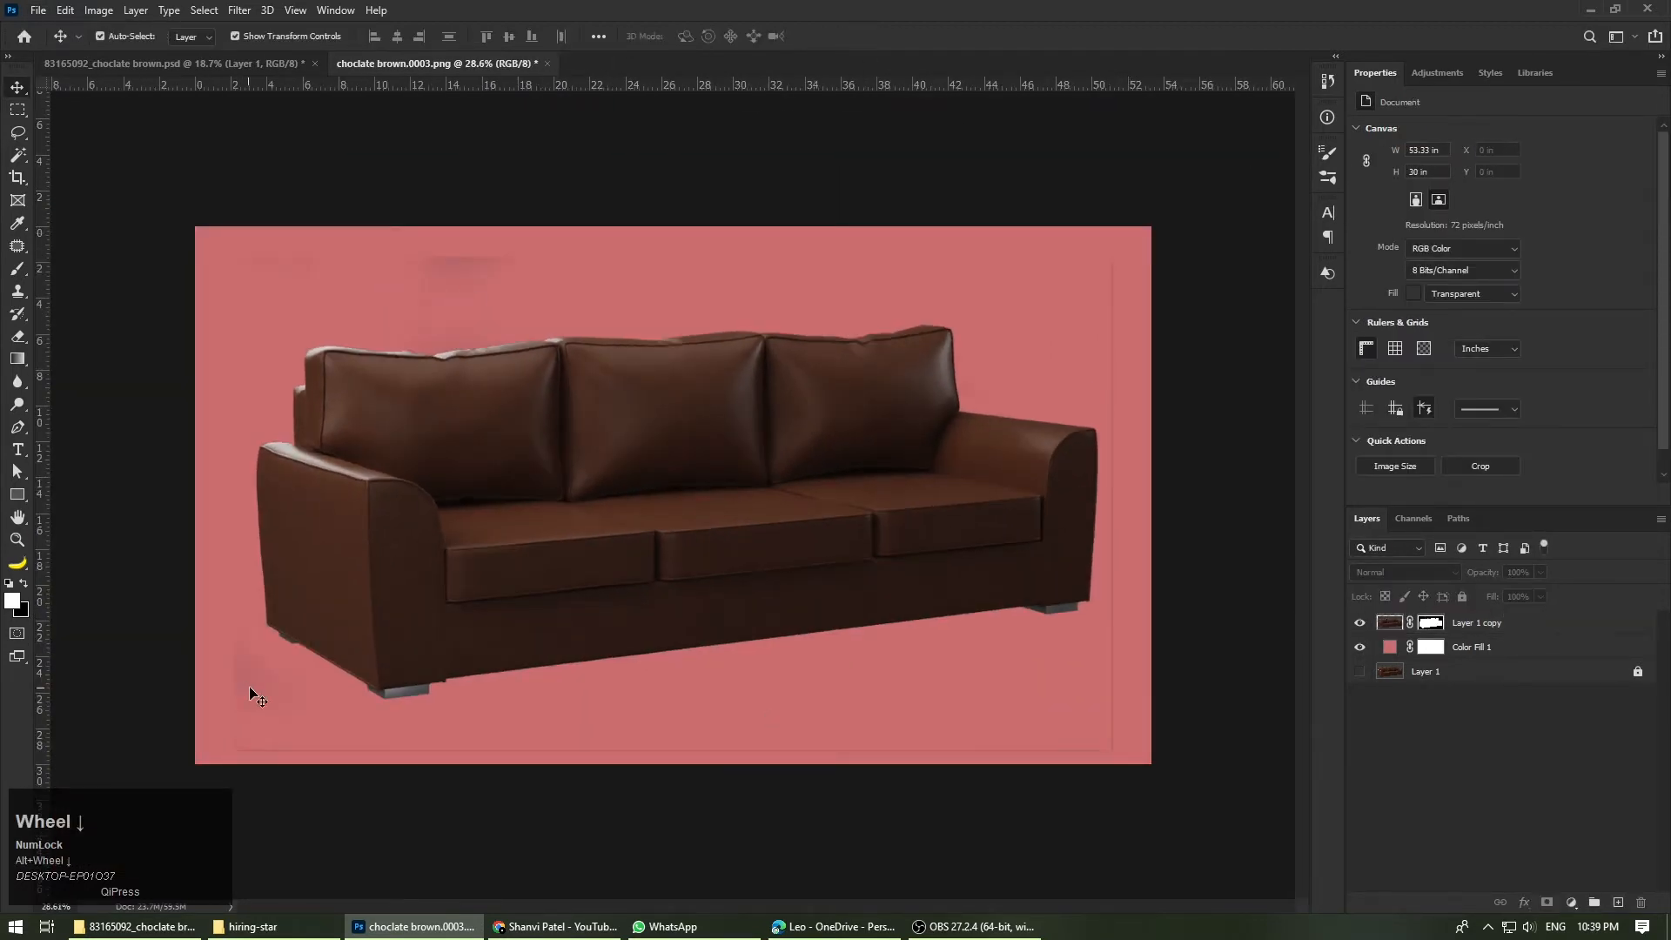
click(304, 296)
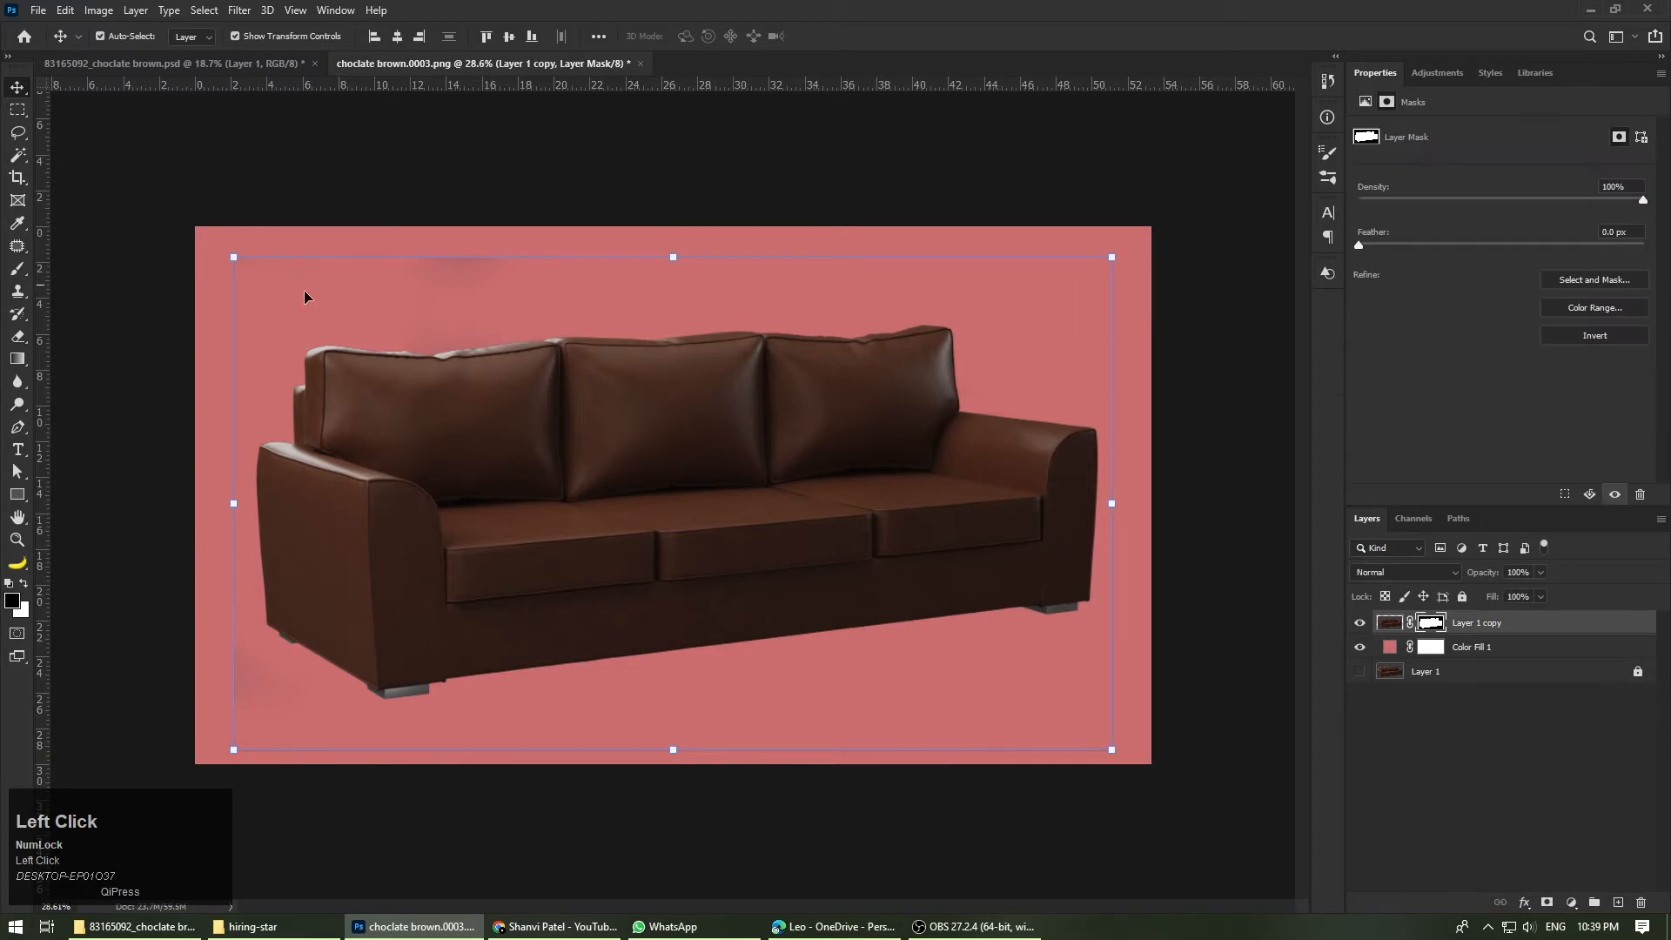
click(18, 270)
scroll(461, 261, up, 5)
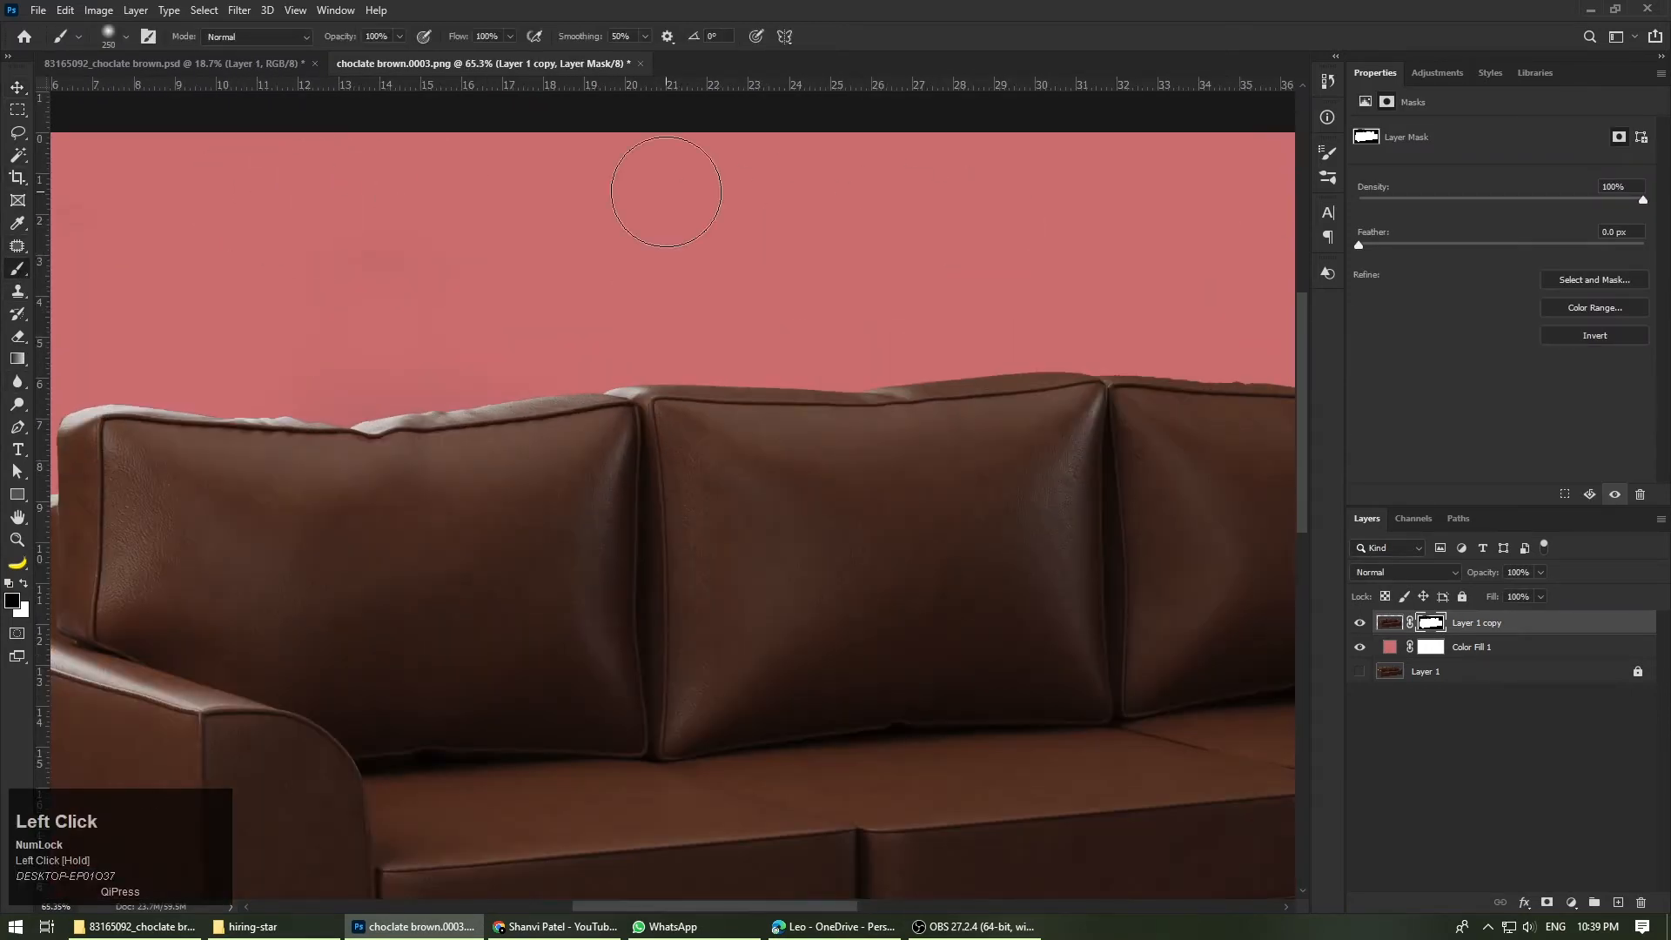
scroll(876, 370, down, 4)
scroll(345, 233, up, 4)
drag(175, 269, 925, 258)
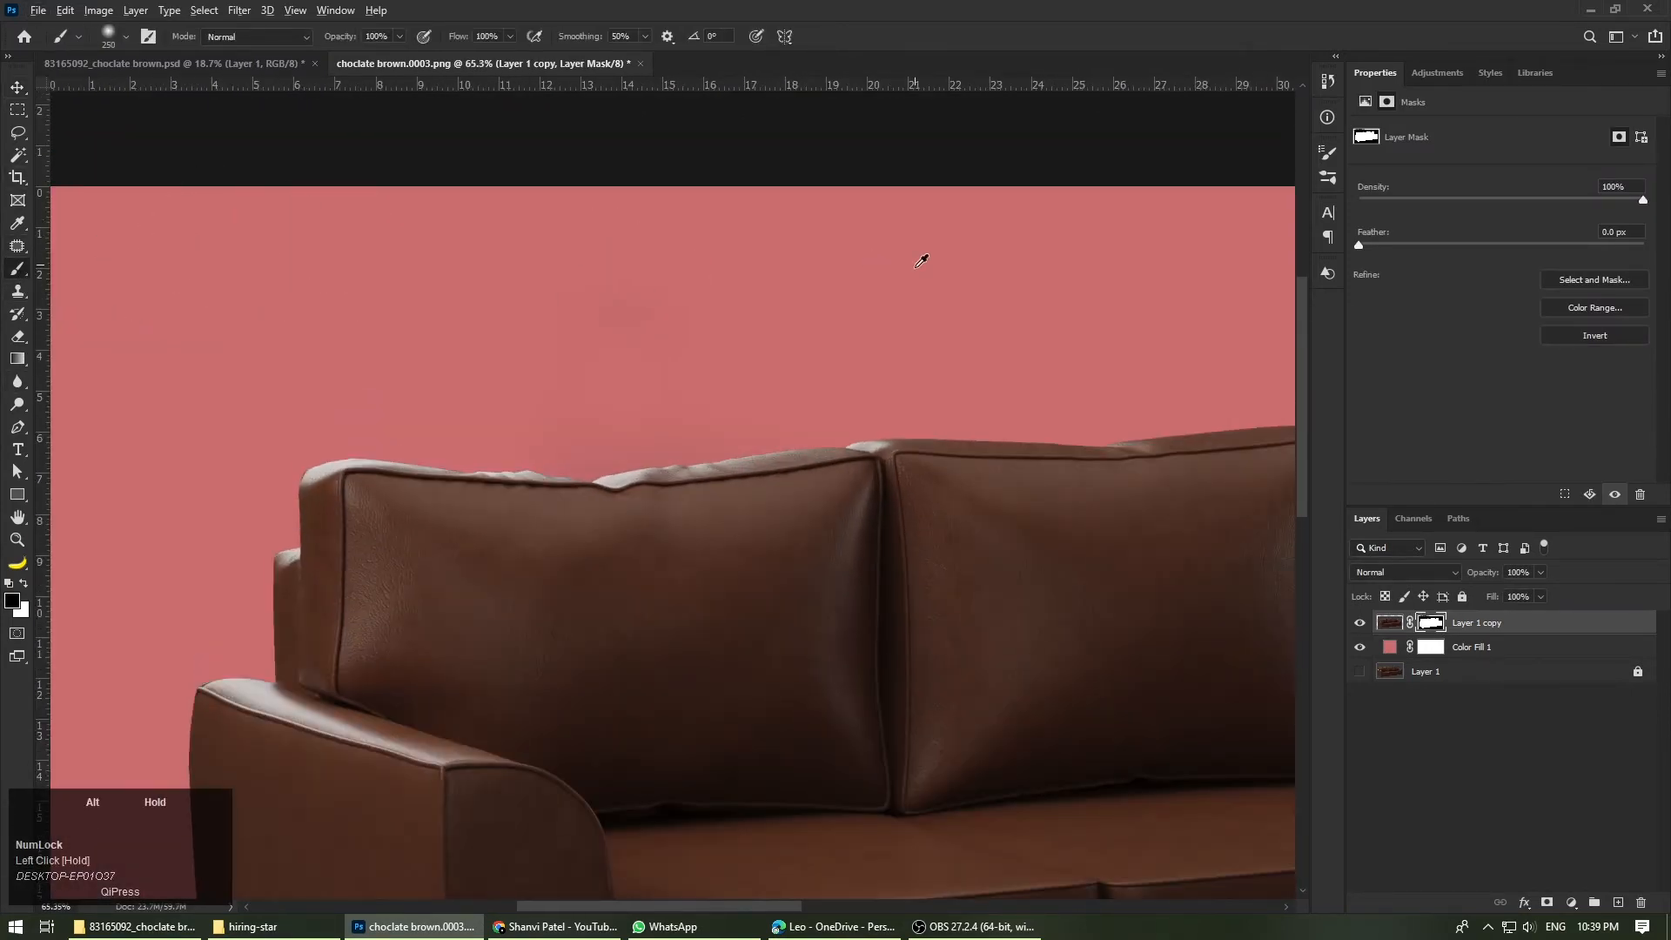
Step: Paint black on the Layer 1 copy mask over the faint remnants below and beside the sofa's left arm
scroll(921, 261, down, 4)
scroll(377, 447, down, 2)
scroll(348, 601, down, 4)
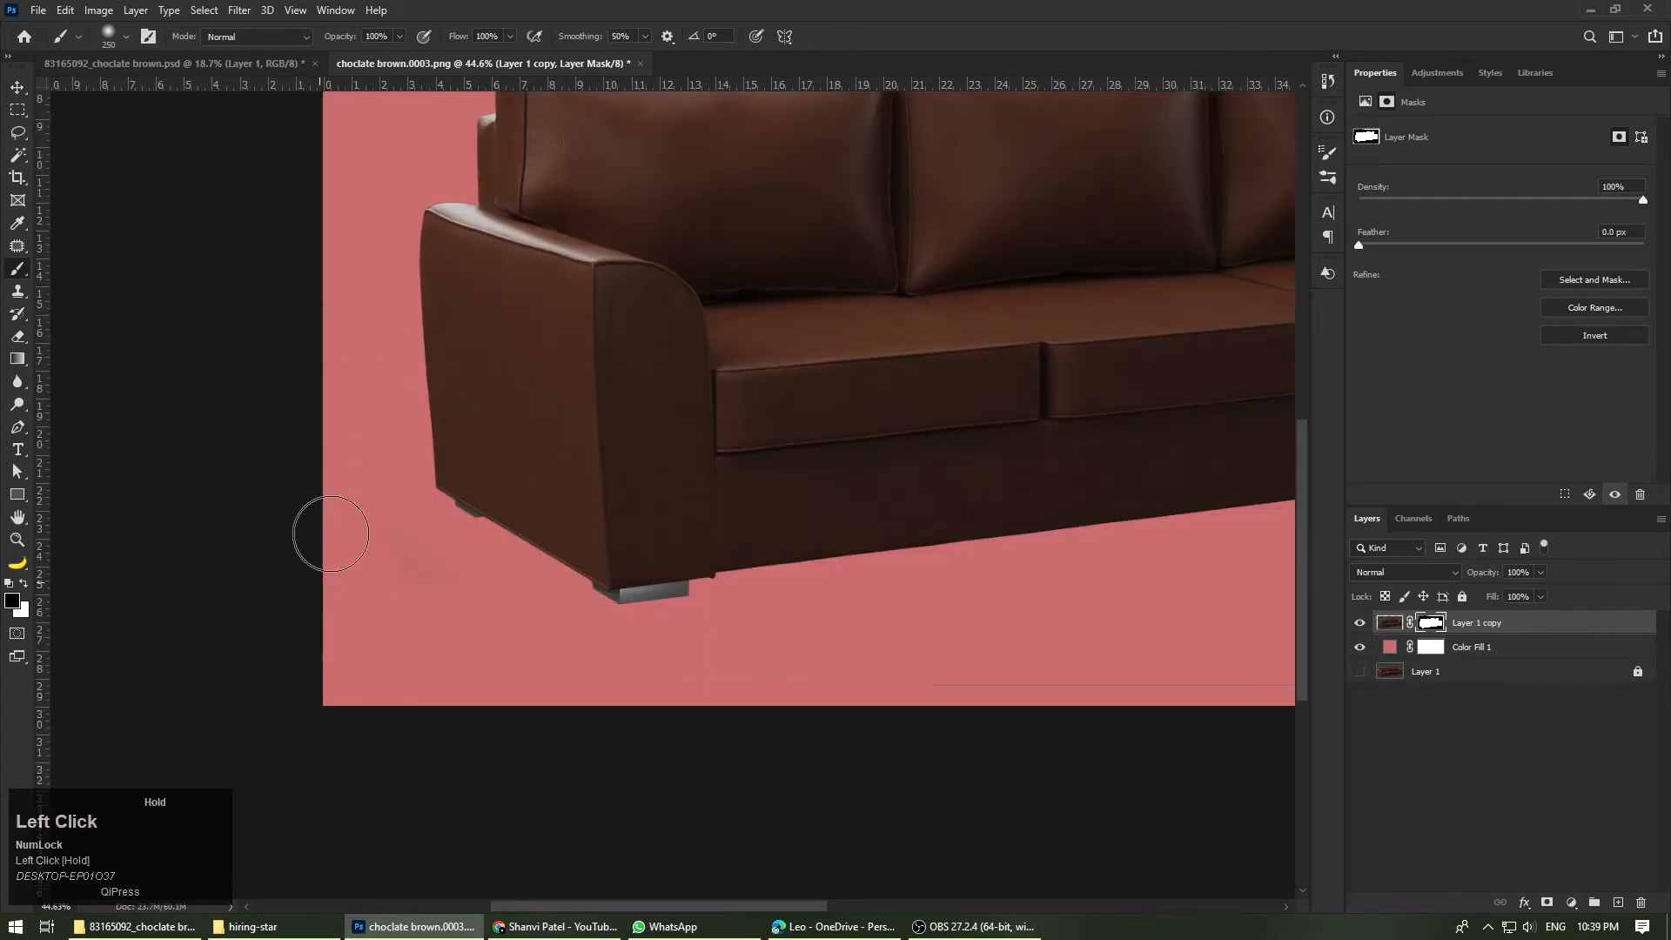
scroll(331, 533, up, 3)
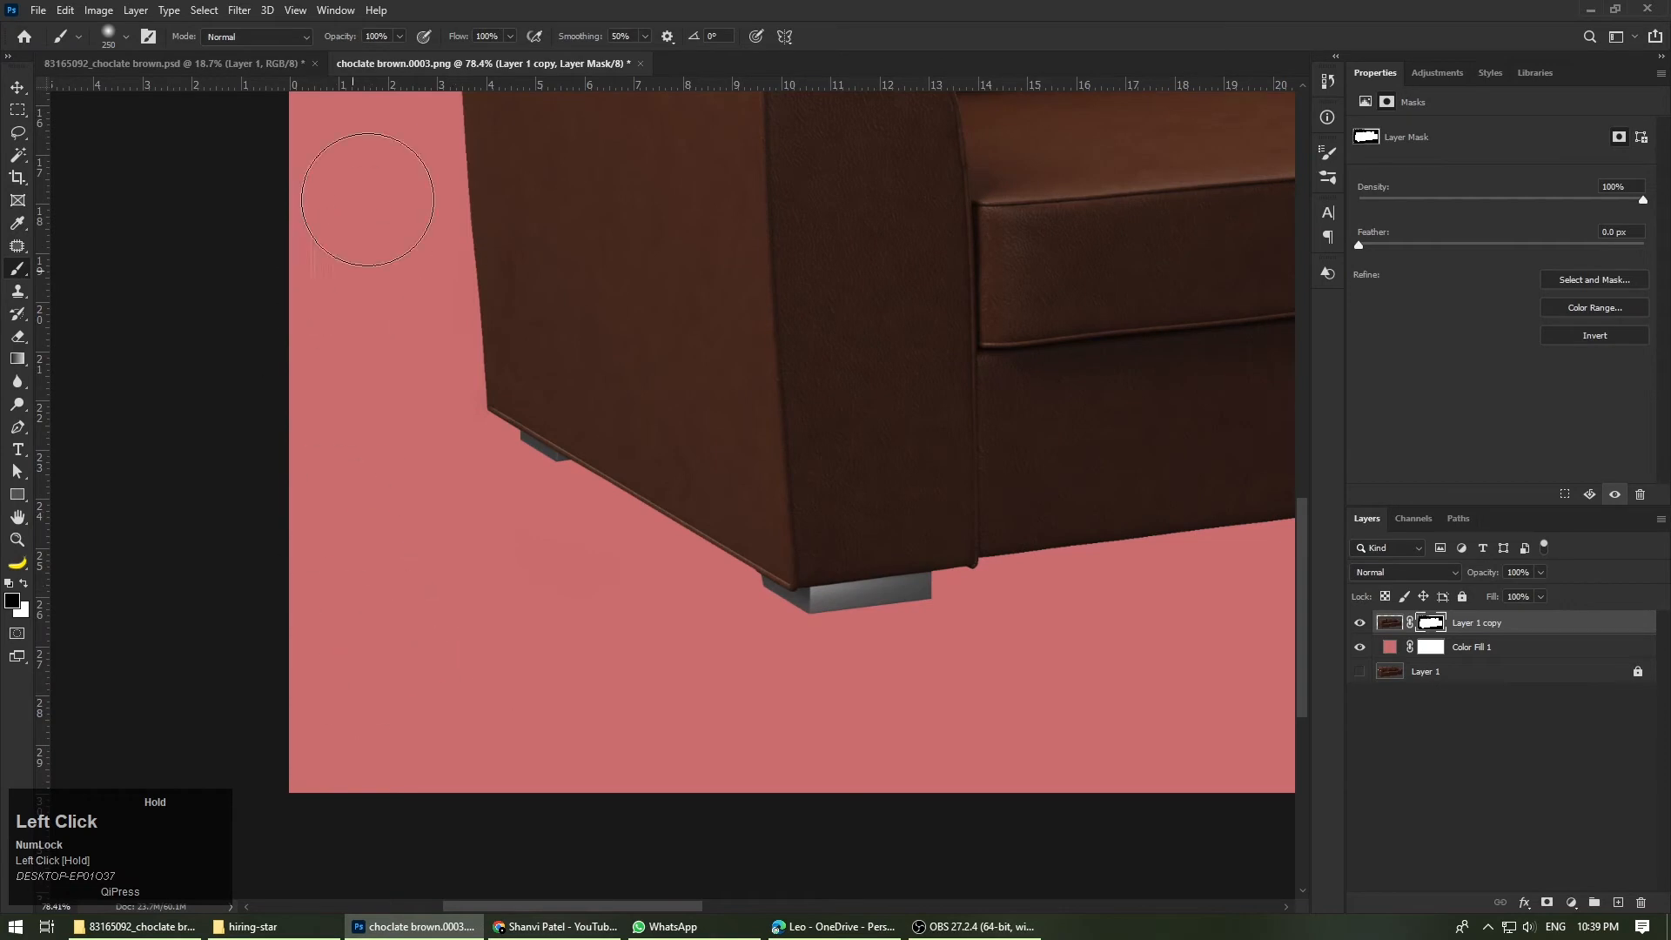
drag(368, 200, 325, 183)
scroll(320, 674, up, 2)
key(bracketleft)
key(bracketleft)
key(bracketleft)
key(bracketleft)
drag(439, 361, 431, 102)
key(ctrl+z)
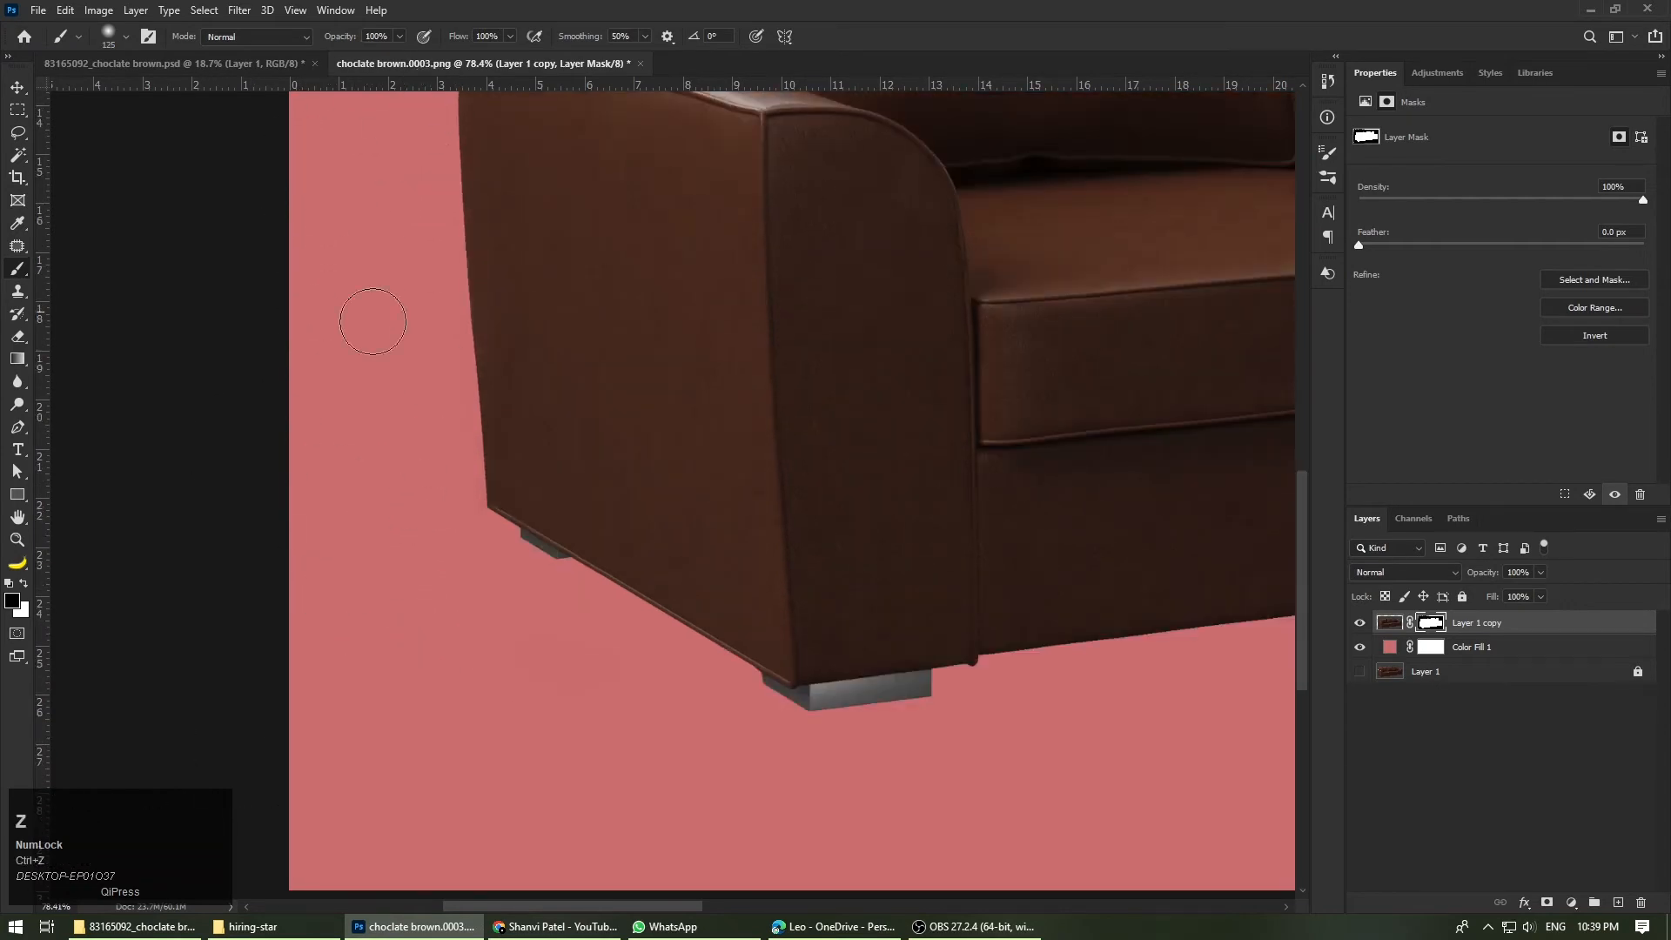
drag(309, 145, 303, 200)
Step: Paint black on the Layer 1 copy mask over the thin line below the sofa and the area beside its right arm
scroll(292, 348, down, 5)
scroll(1088, 587, up, 4)
drag(836, 522, 418, 522)
scroll(374, 543, down, 5)
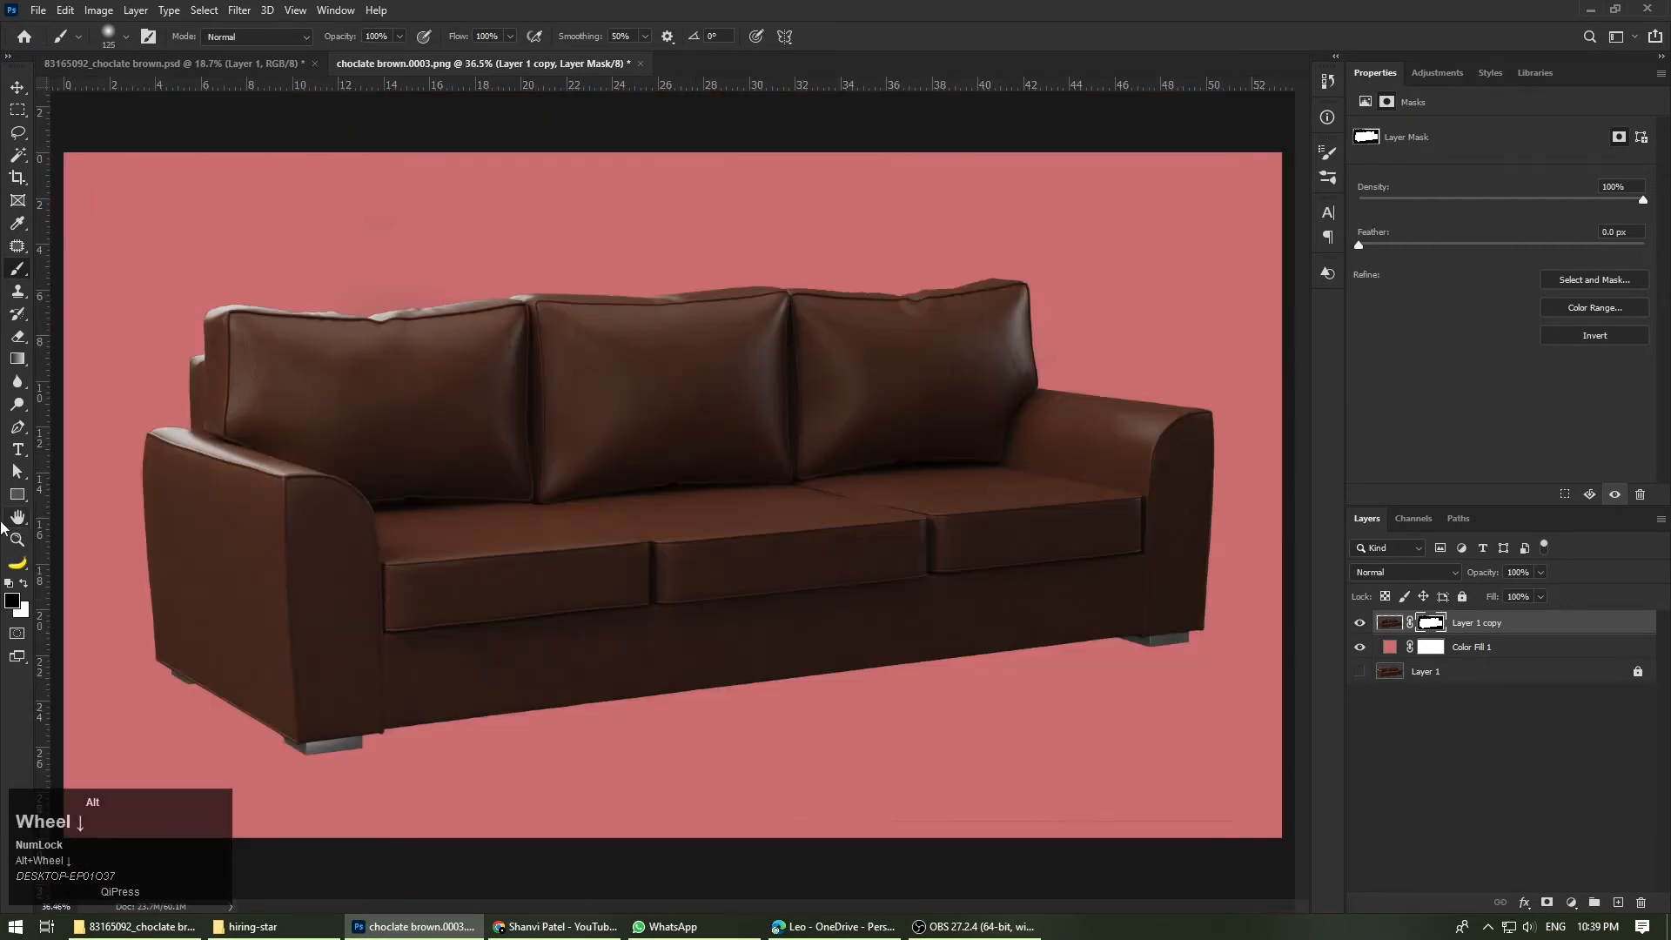
scroll(852, 783, up, 5)
scroll(995, 733, up, 4)
scroll(912, 641, down, 5)
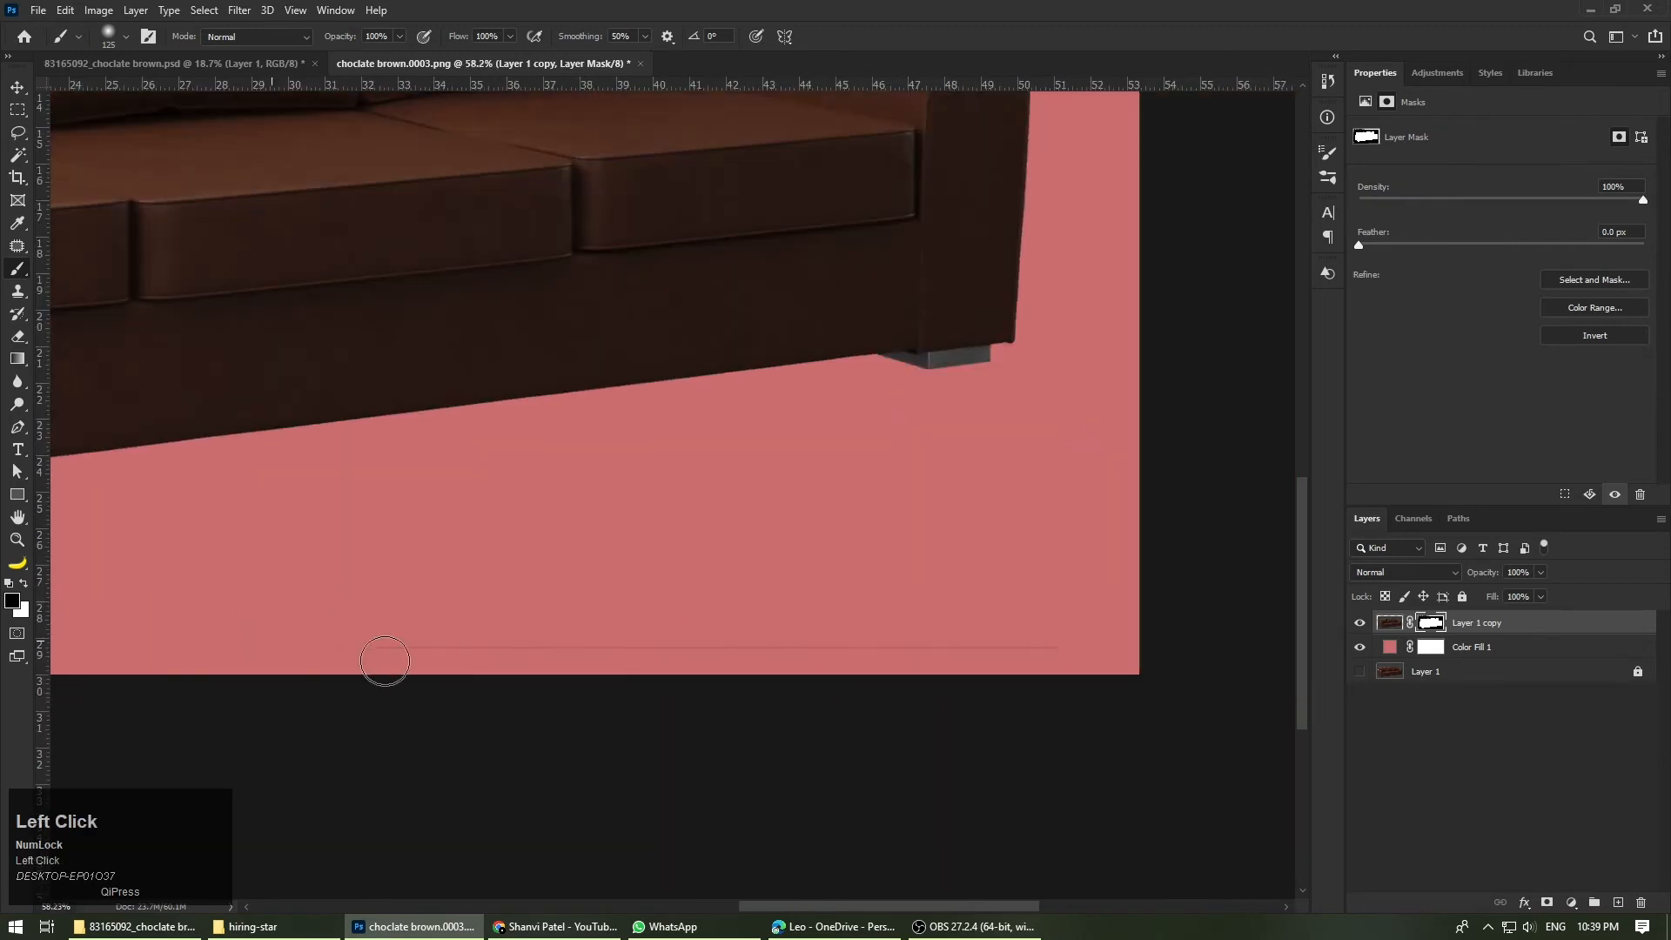
scroll(1007, 675, up, 4)
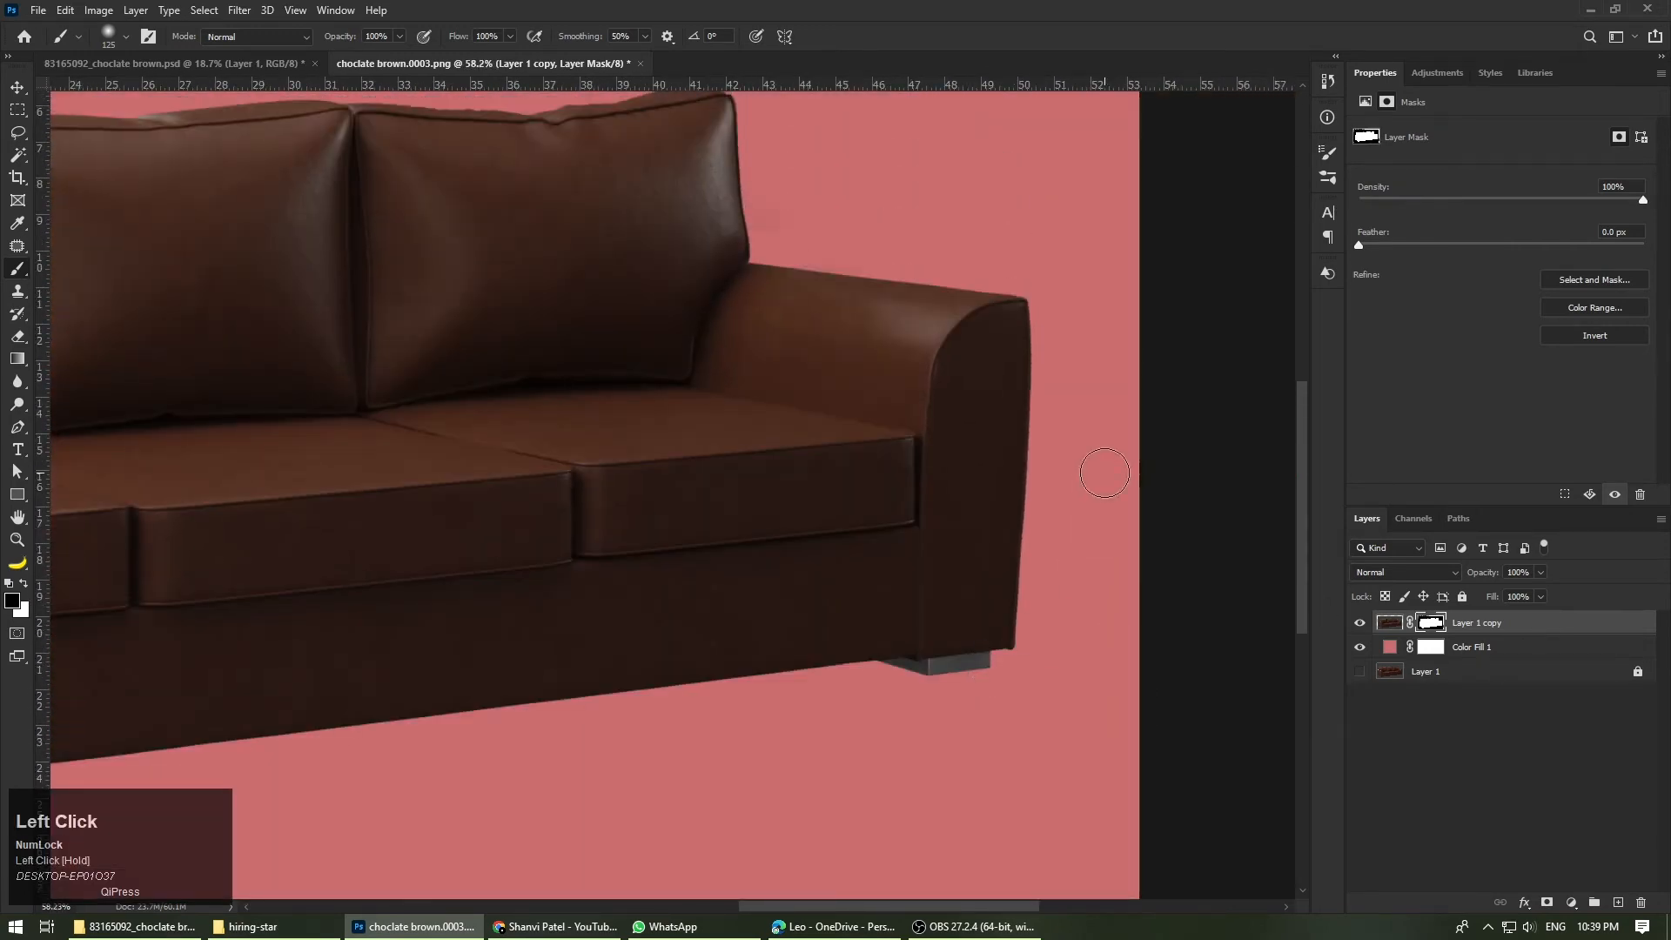
key(])
mouse_move(1075, 600)
mouse_down()
mouse_move(1147, 282)
mouse_move(1032, 423)
mouse_move(1103, 328)
mouse_up()
scroll(1160, 537, up, 5)
scroll(1103, 328, down, 5)
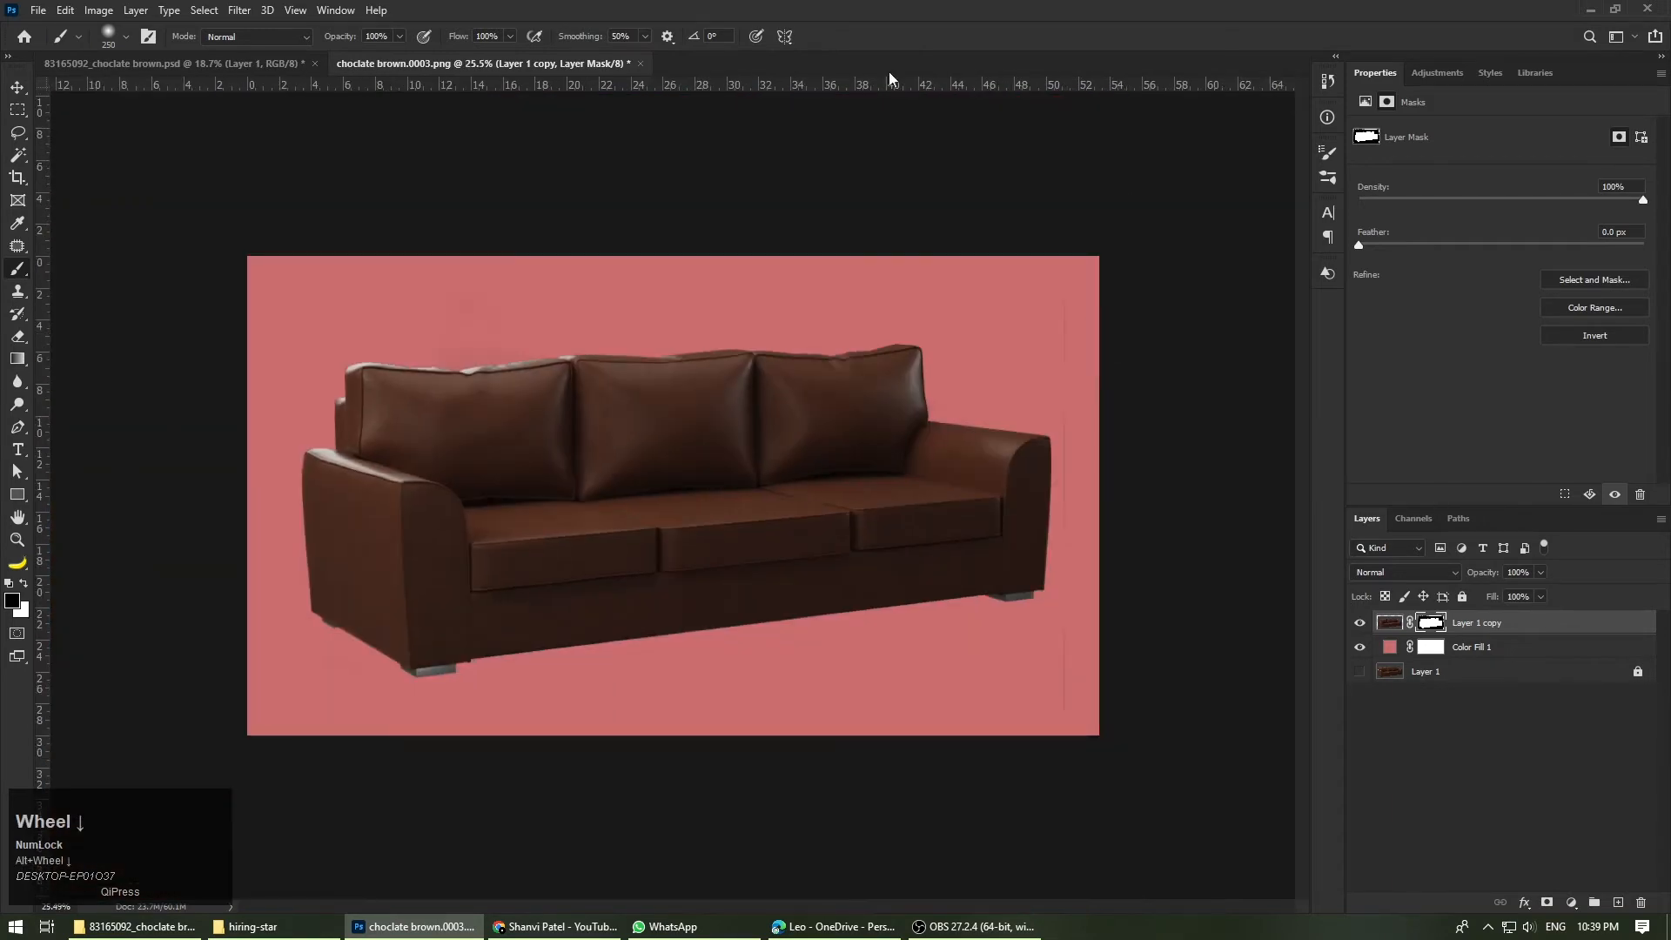
Step: Hide the Color Fill 1 layer and select the image of Layer 1 copy instead of its mask
key(v)
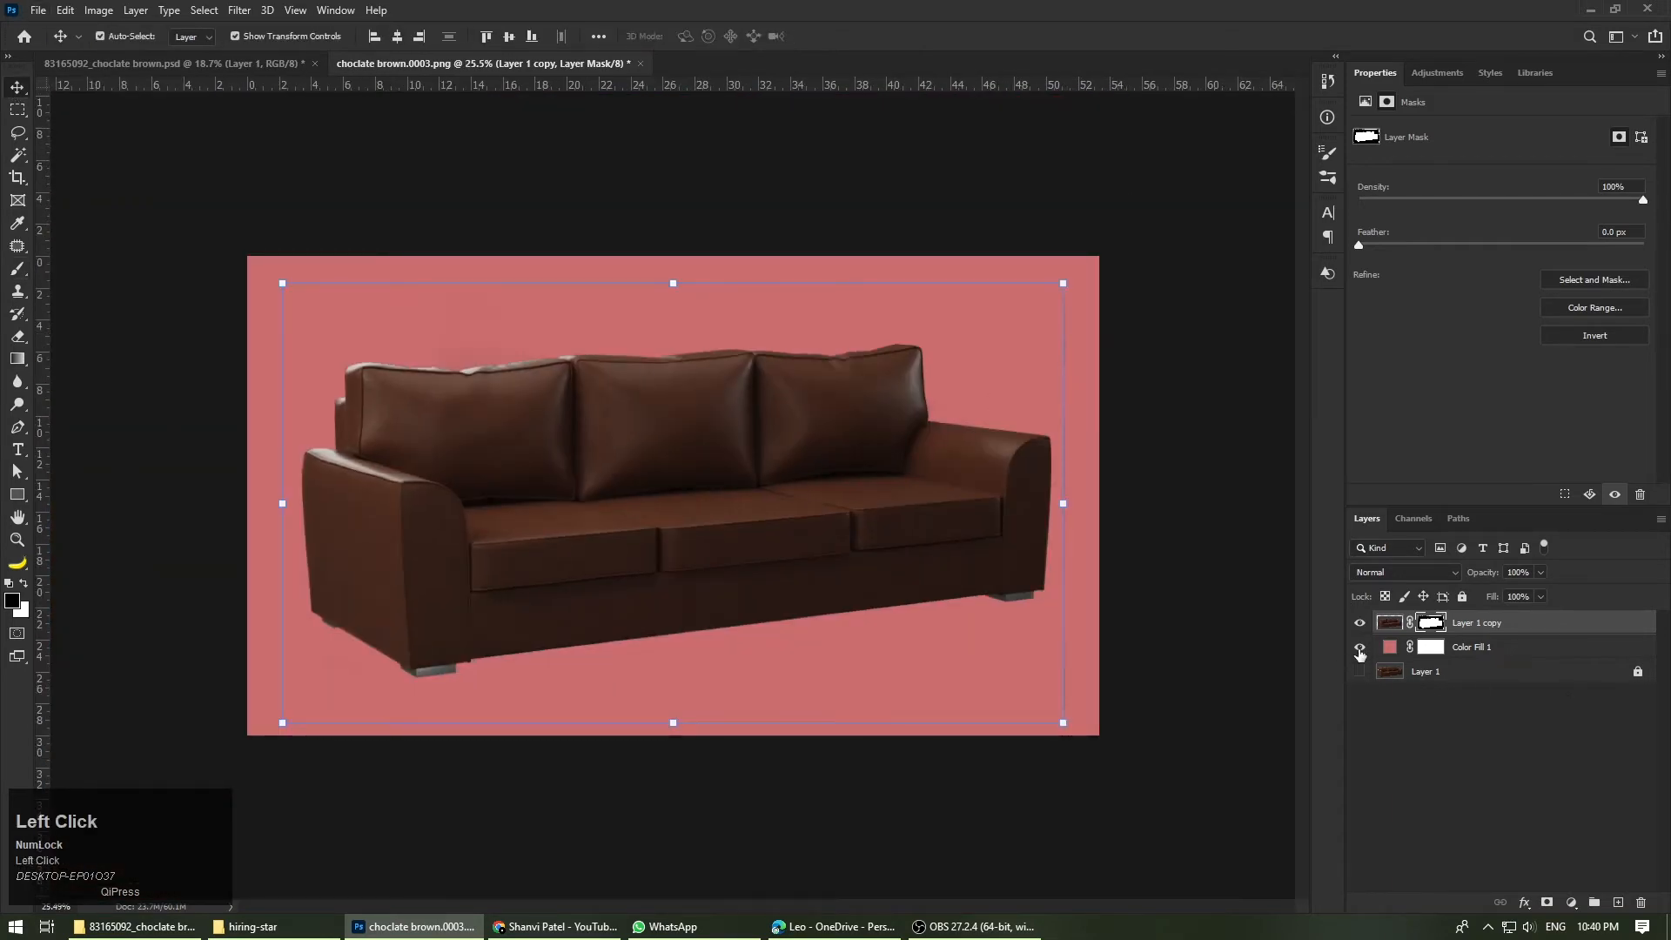
click(1360, 649)
click(1389, 623)
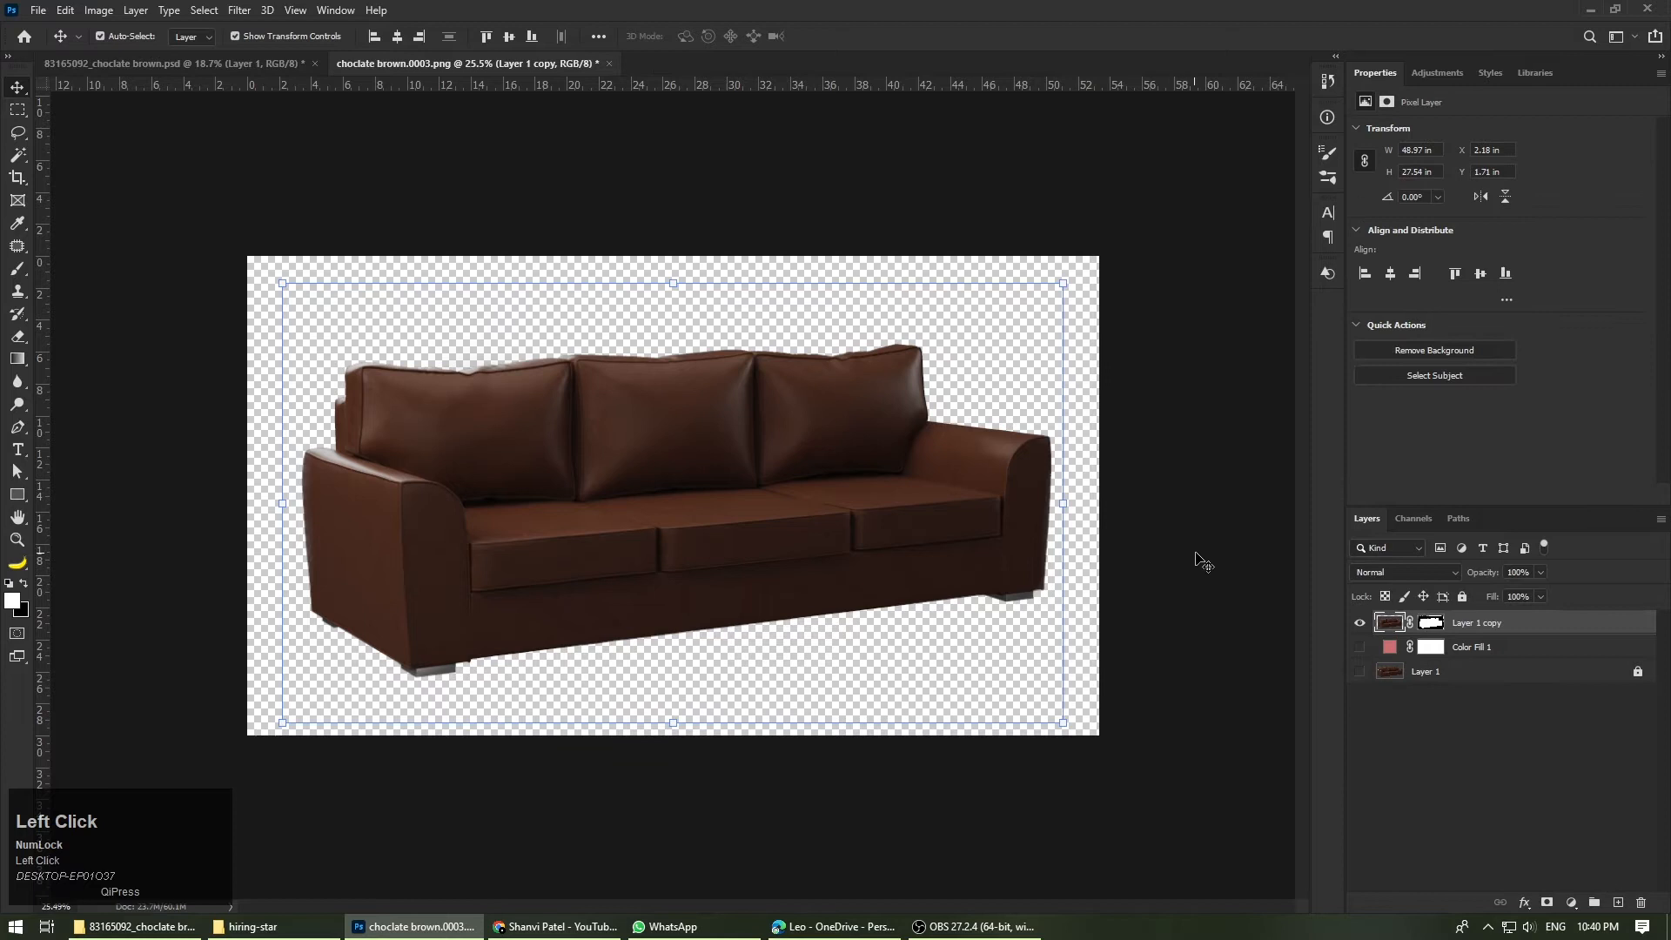
Step: Compare the Layer 1 copy cutout with the original Layer 1 by toggling their visibility, leaving only the cutout shown
click(1360, 673)
click(1359, 624)
click(1359, 624)
click(1359, 624)
click(1359, 623)
click(1360, 624)
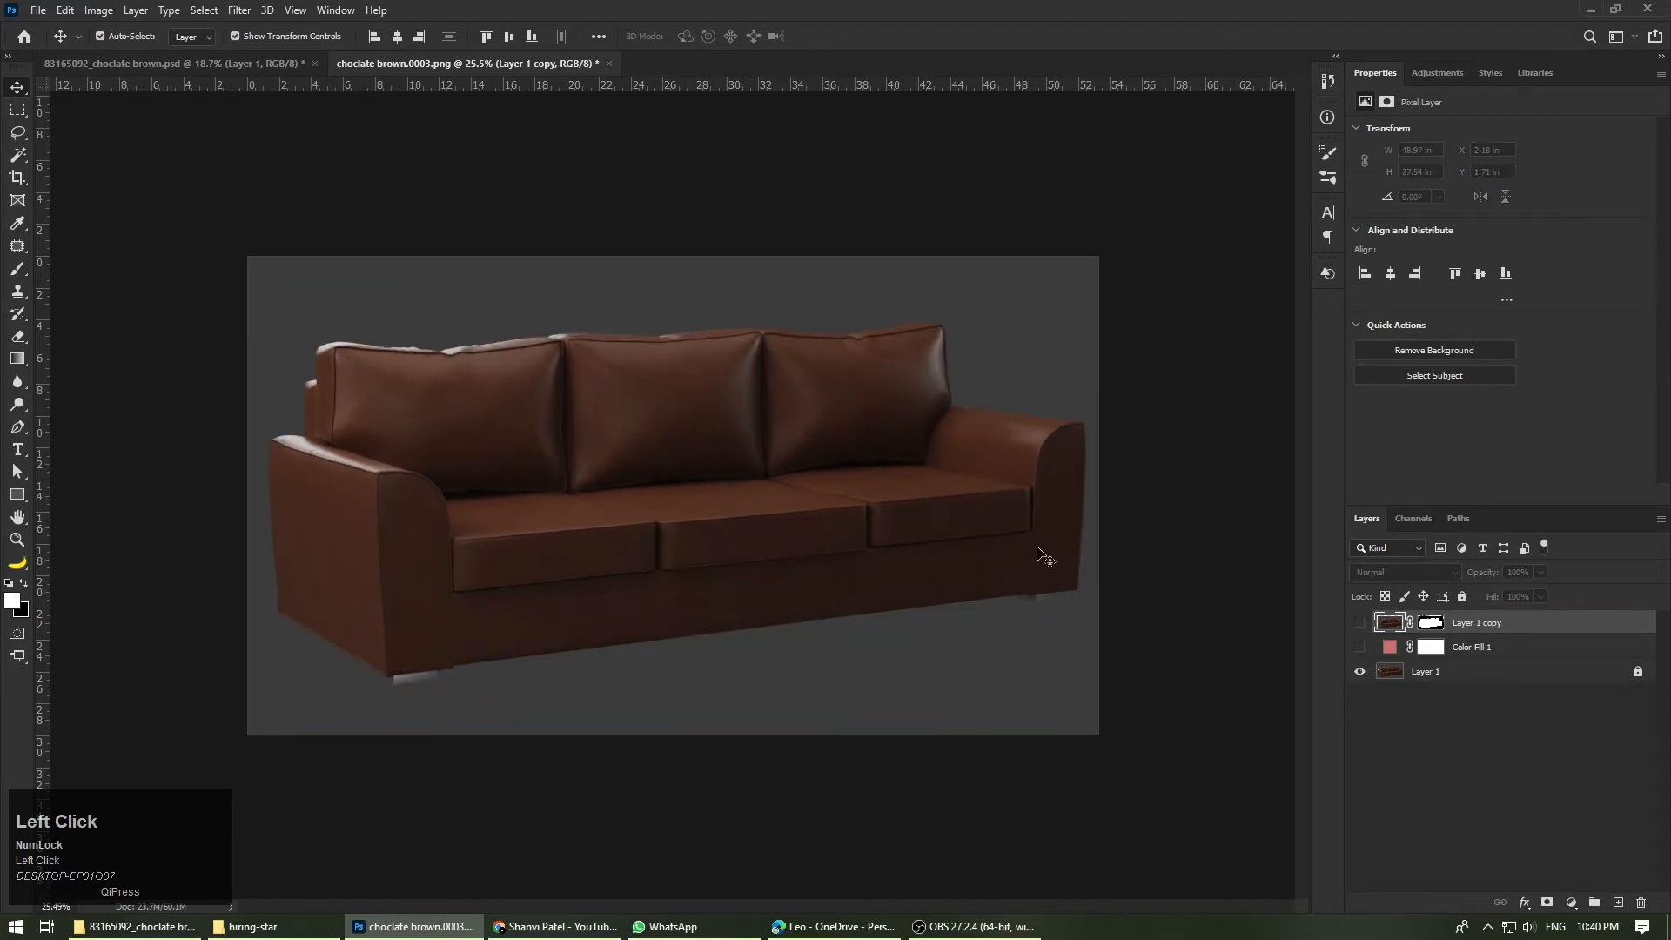
click(1360, 673)
click(1359, 623)
Step: Convert Layer 1 copy to a smart object and show the original Layer 1 beneath it as a size reference
right_click(1539, 628)
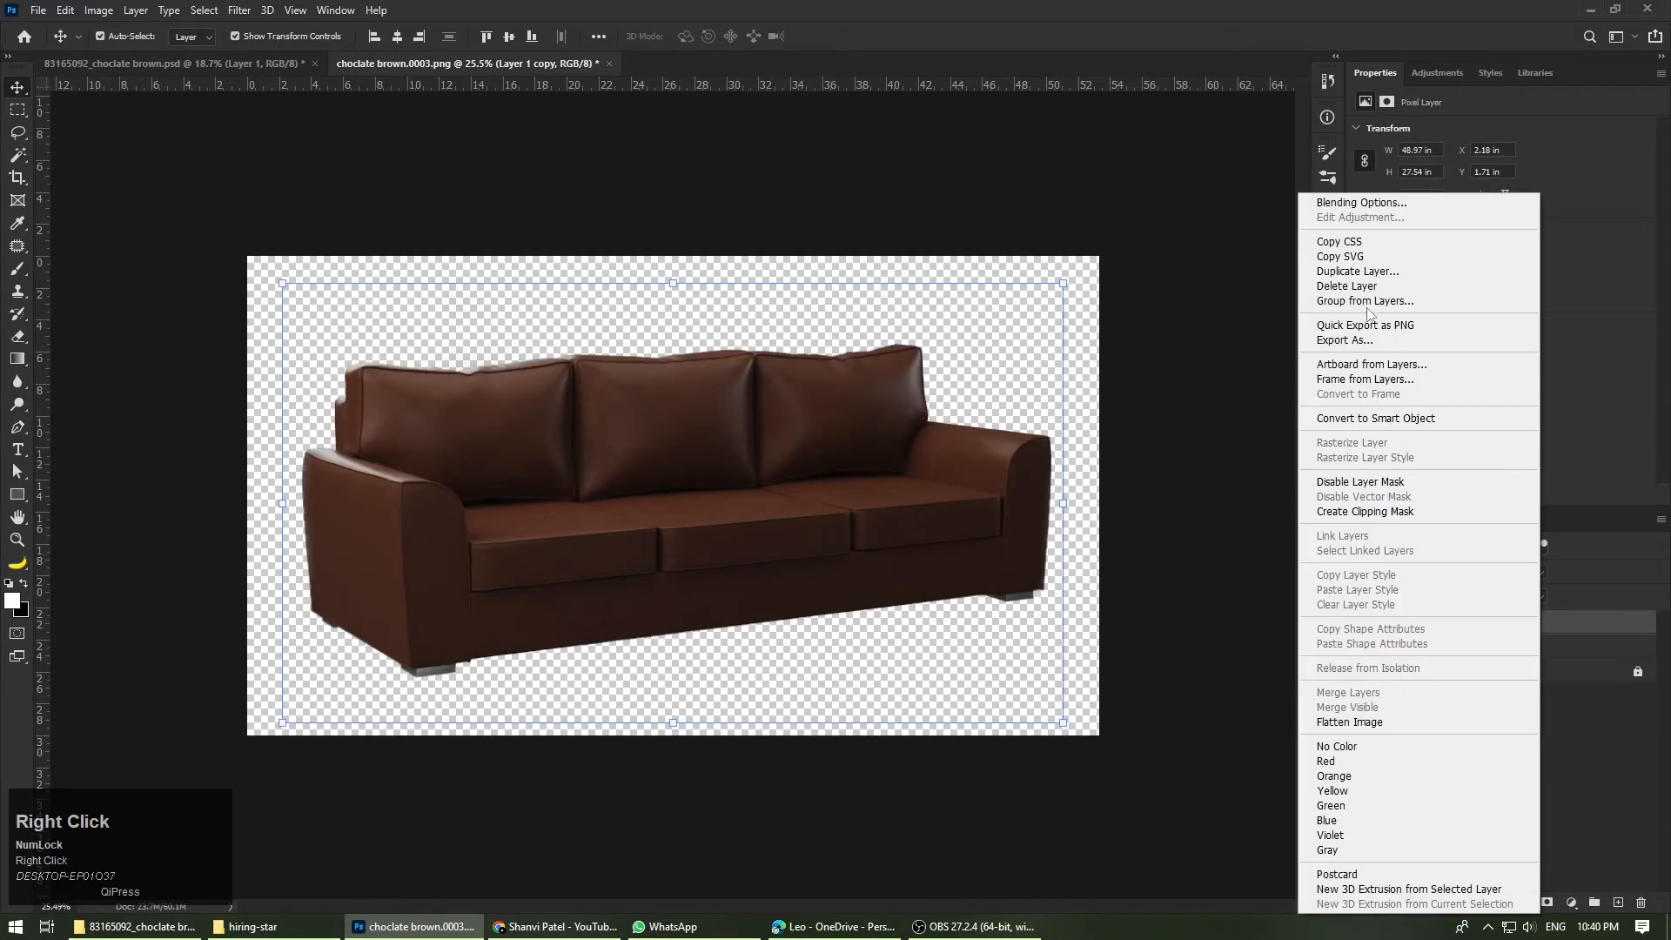
click(1376, 418)
drag(318, 412, 664, 316)
click(665, 316)
click(1359, 671)
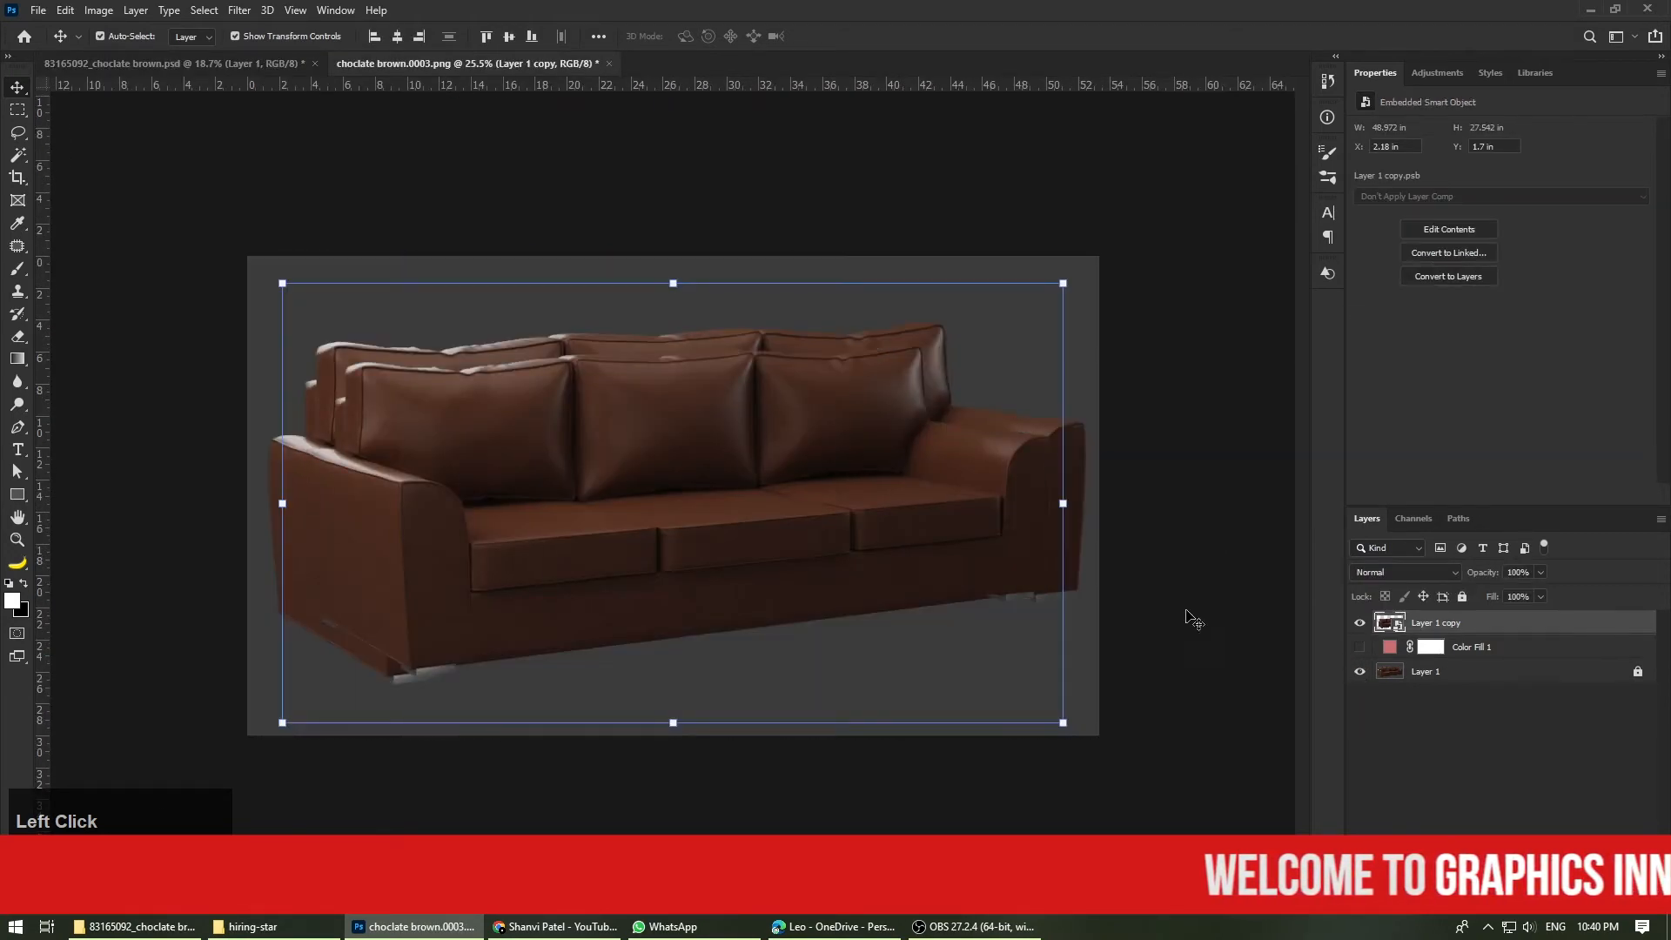
key(ctrl+t)
drag(1065, 503, 1098, 474)
click(805, 36)
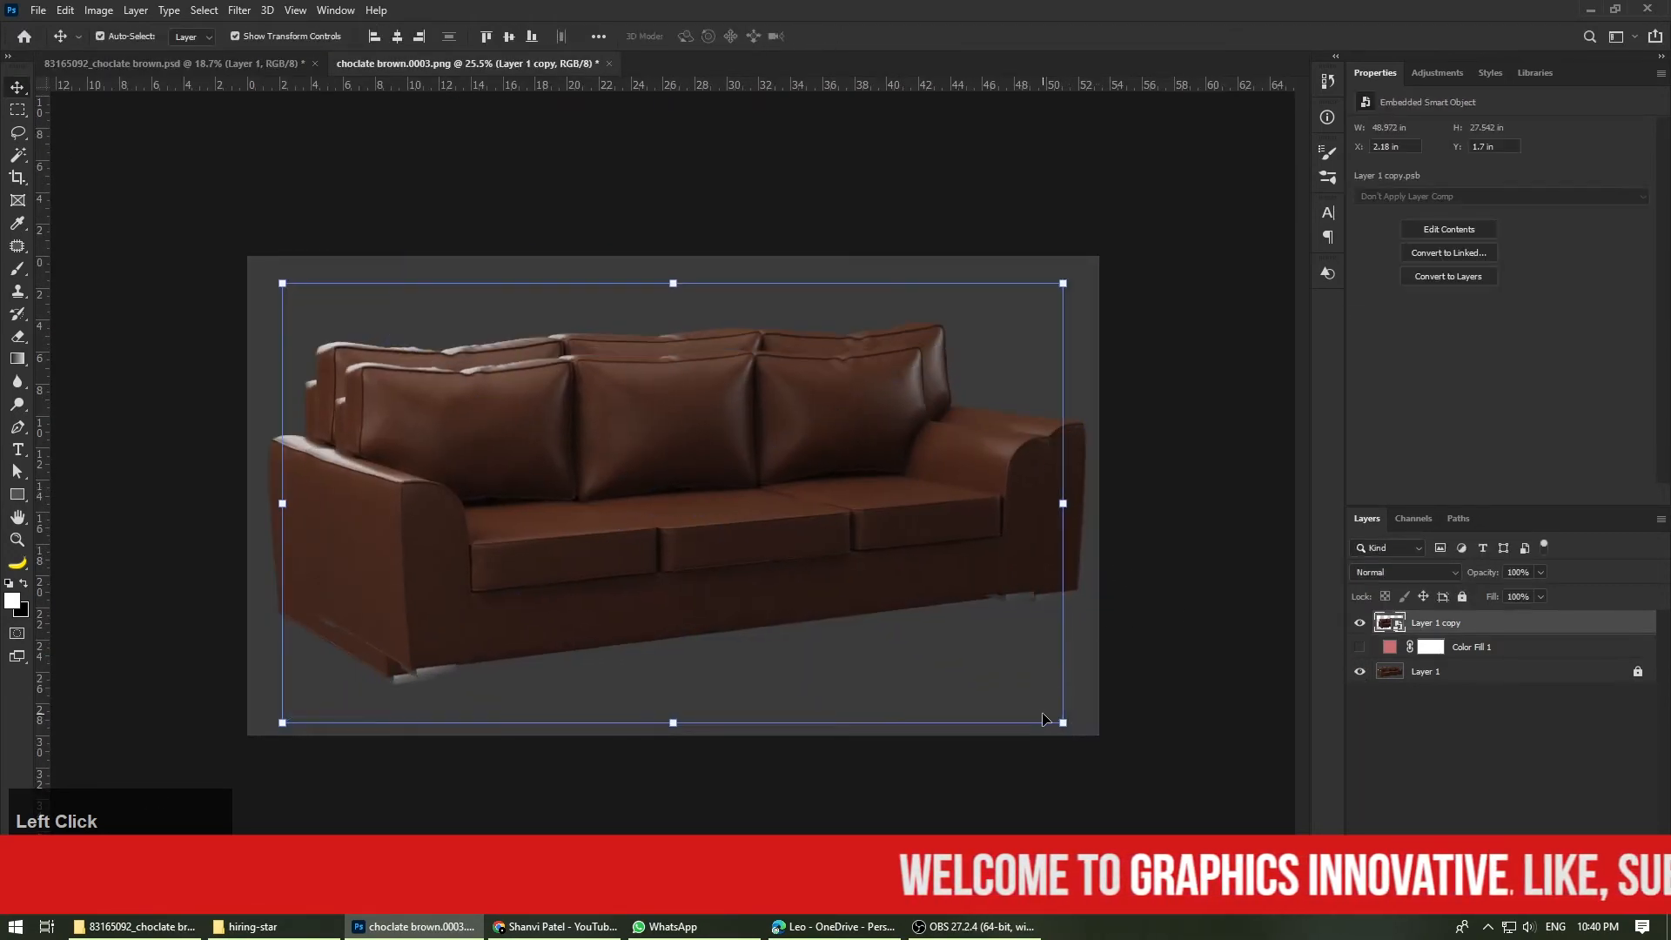
Step: Scale the sofa smart object to about 109% so it matches the original sofa, and hide Layer 1
drag(1063, 722, 1097, 733)
key(Return)
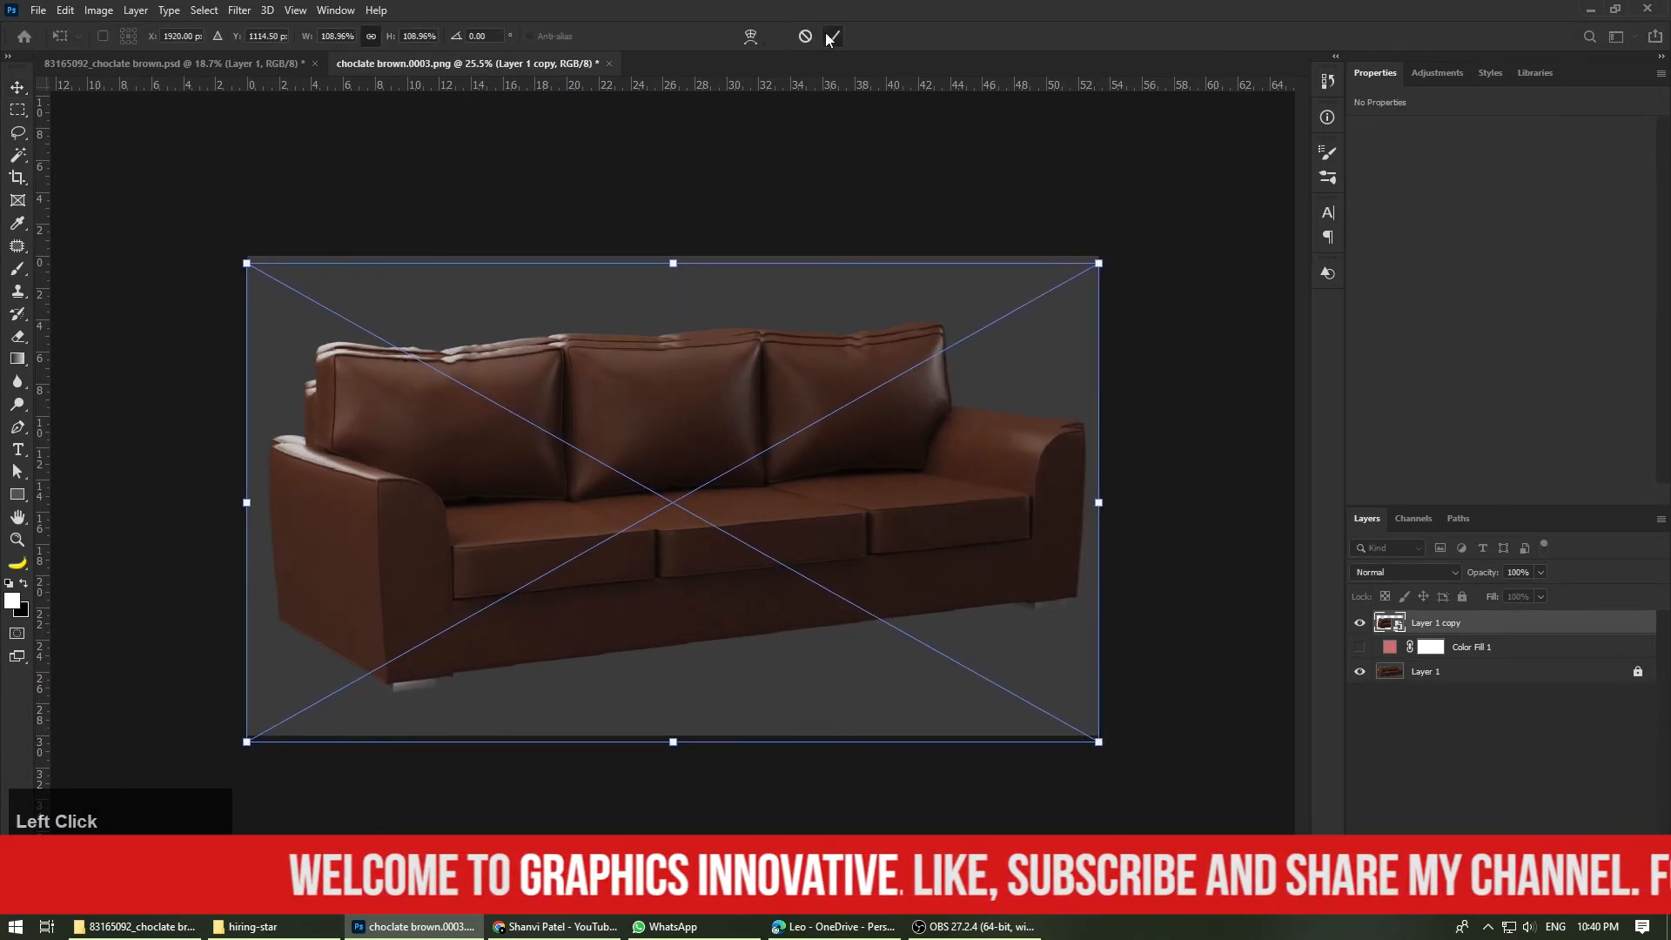
click(1359, 673)
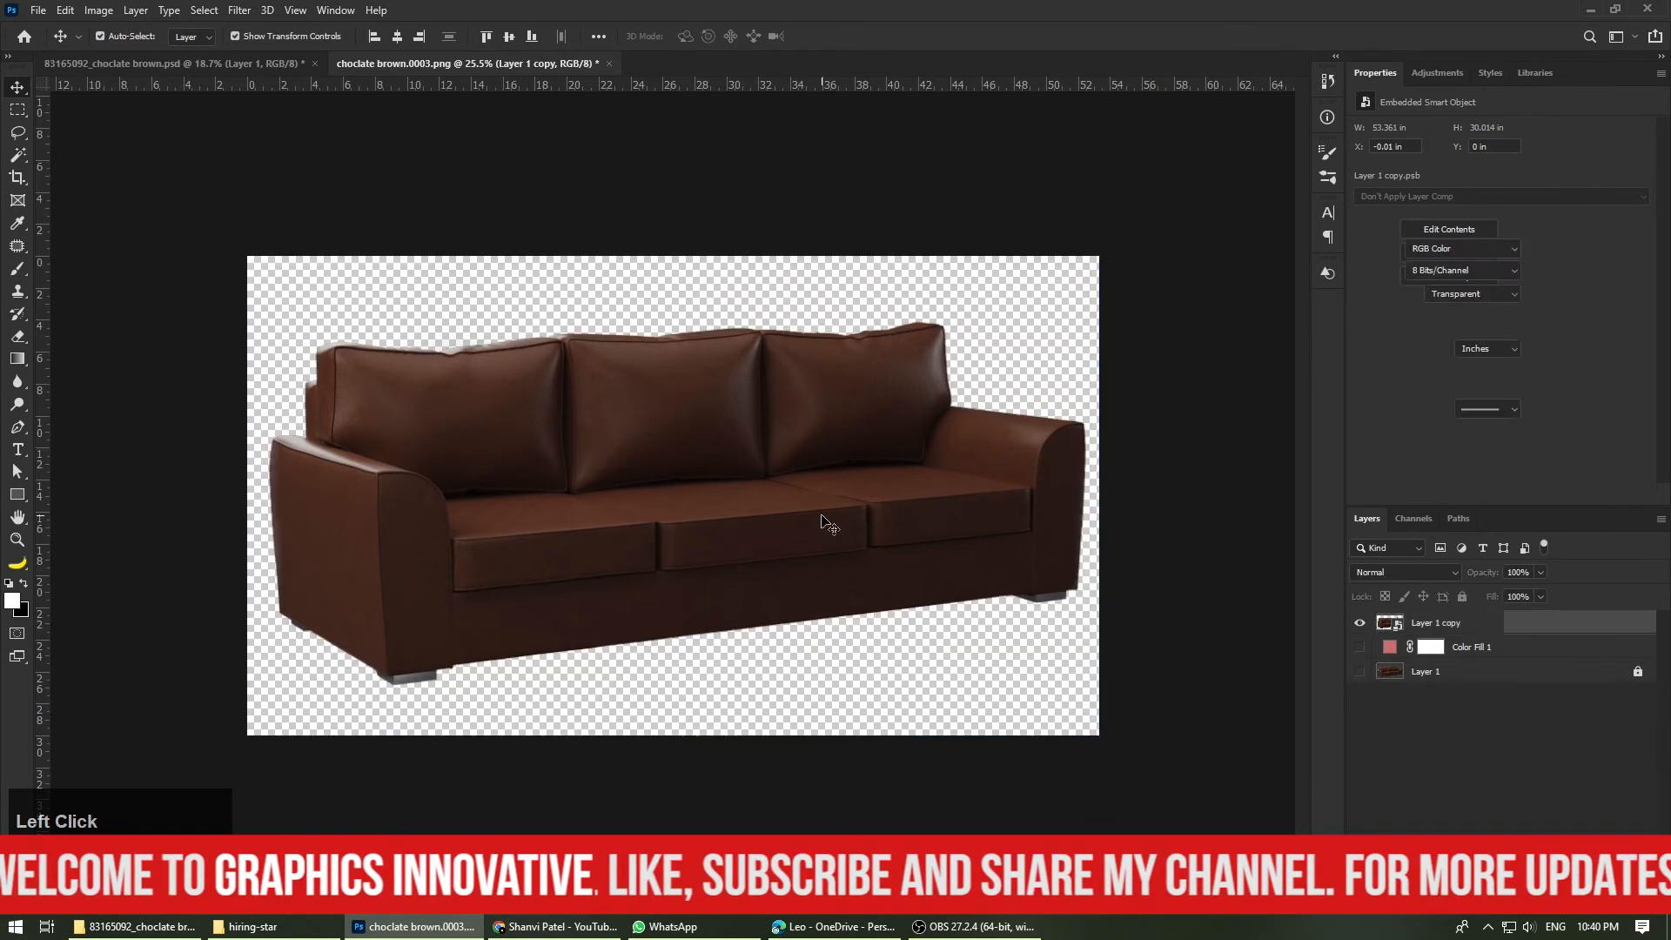
Step: Duplicate the Layer 1 copy smart object into the document 83165092_choclate brown.psd
right_click(1445, 622)
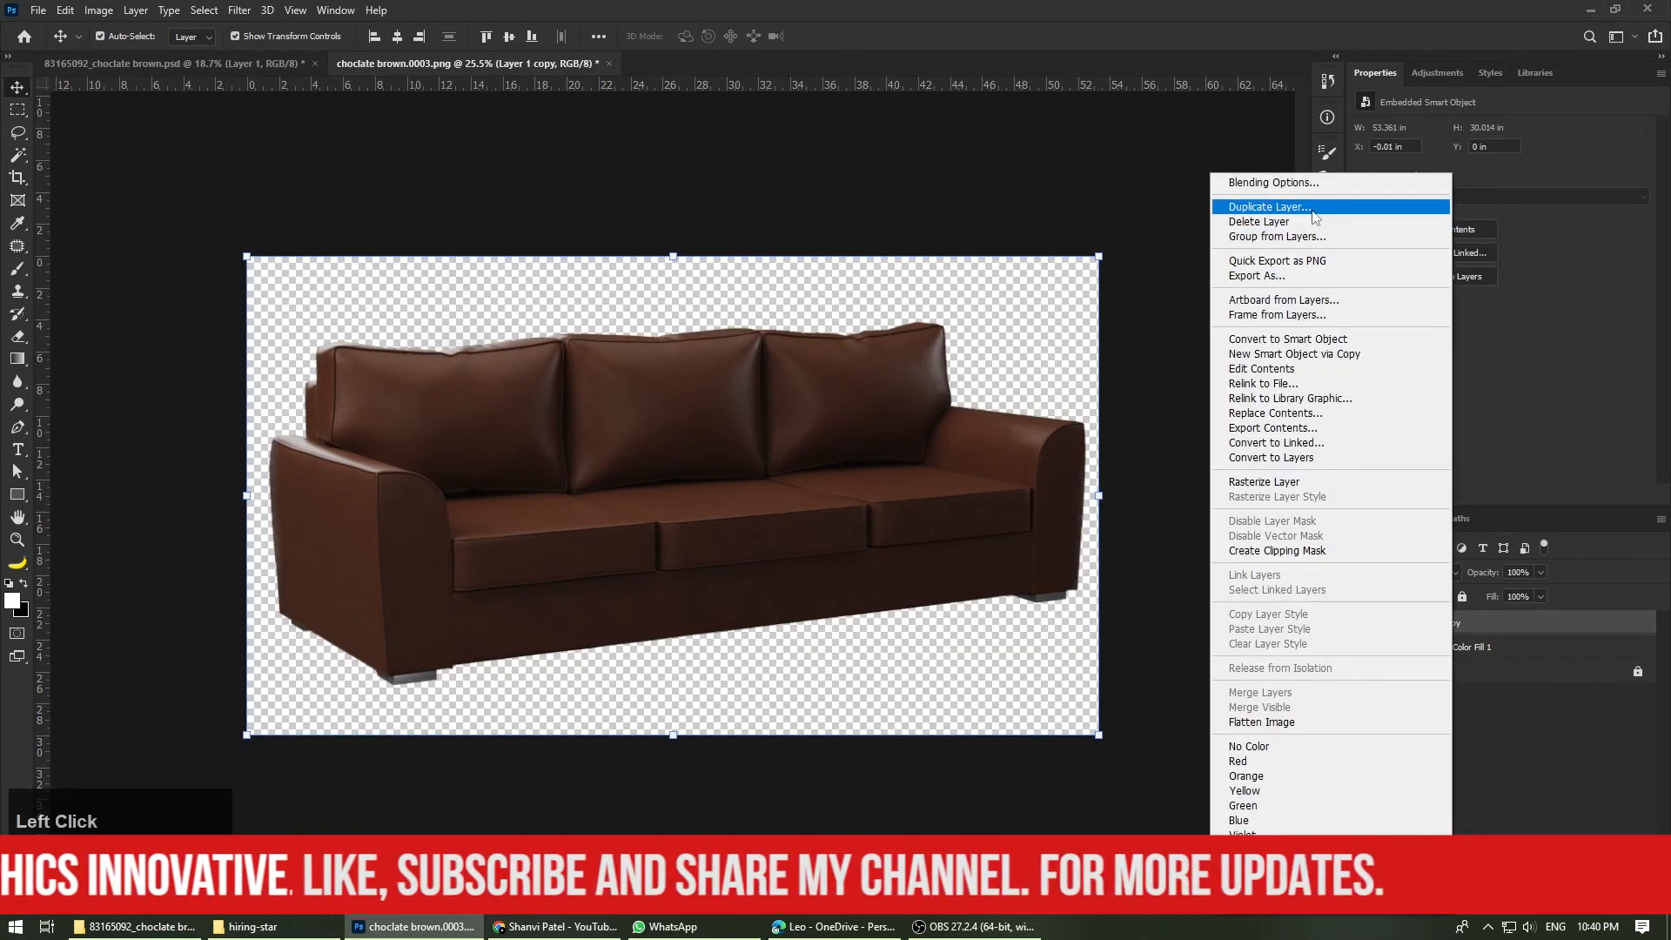
click(1268, 206)
click(823, 323)
click(830, 362)
click(979, 259)
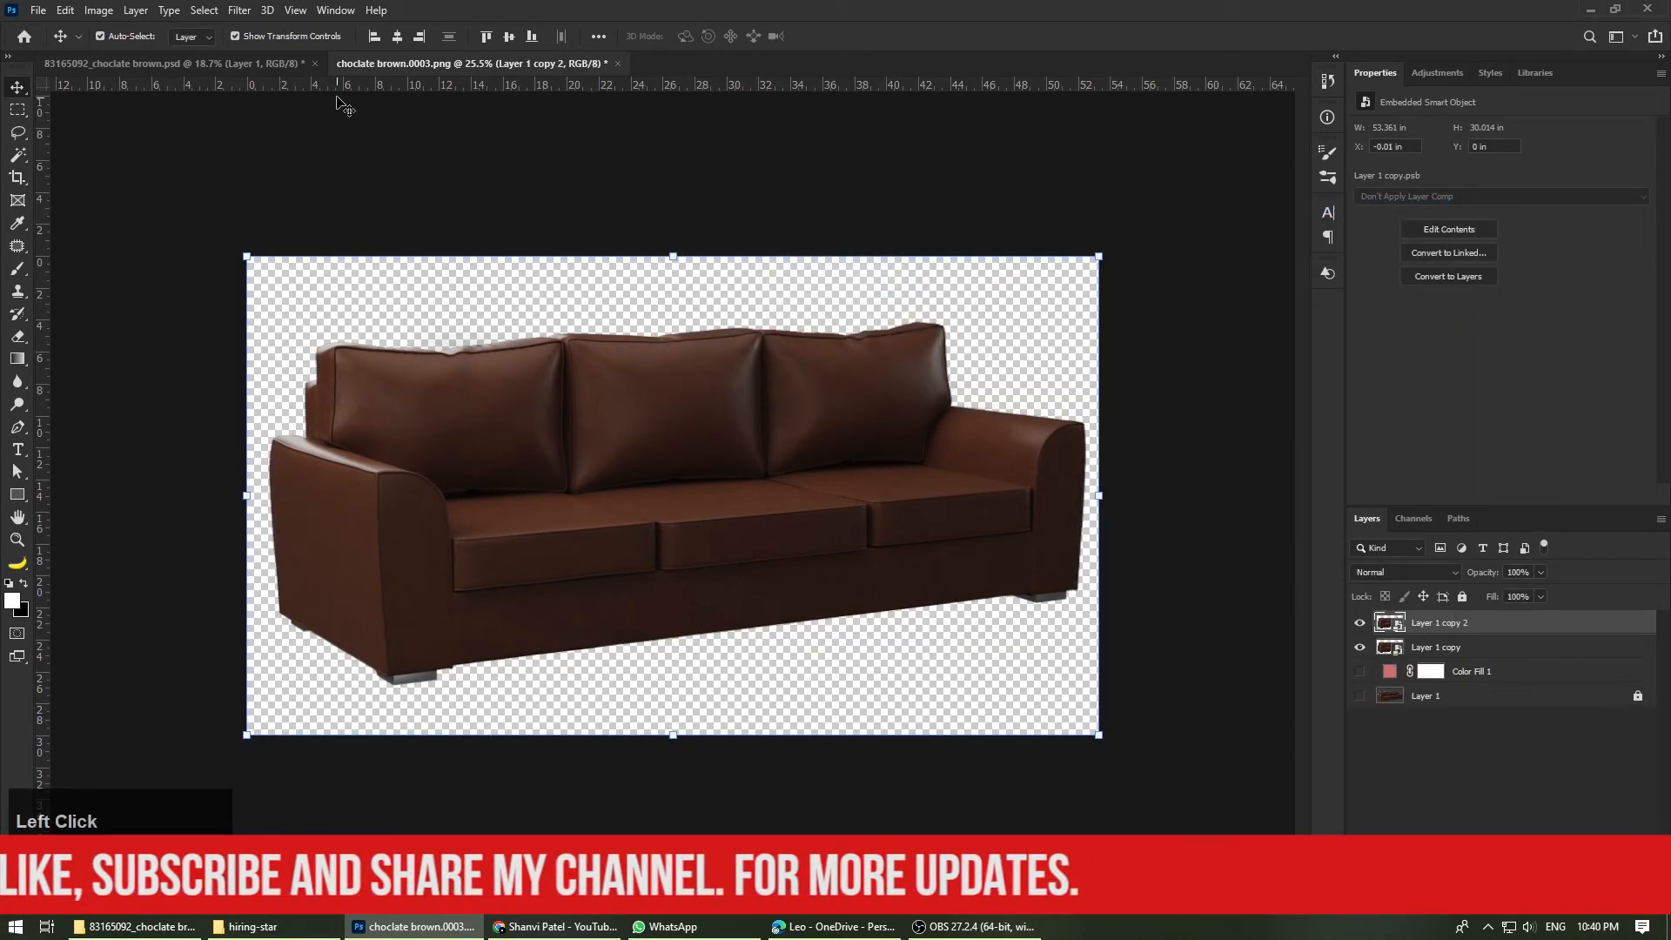
click(261, 64)
click(457, 65)
Step: Position the sofa between the vertical guides at X -0.29 in and Y -0.06 in, and deselect it
drag(860, 526, 781, 526)
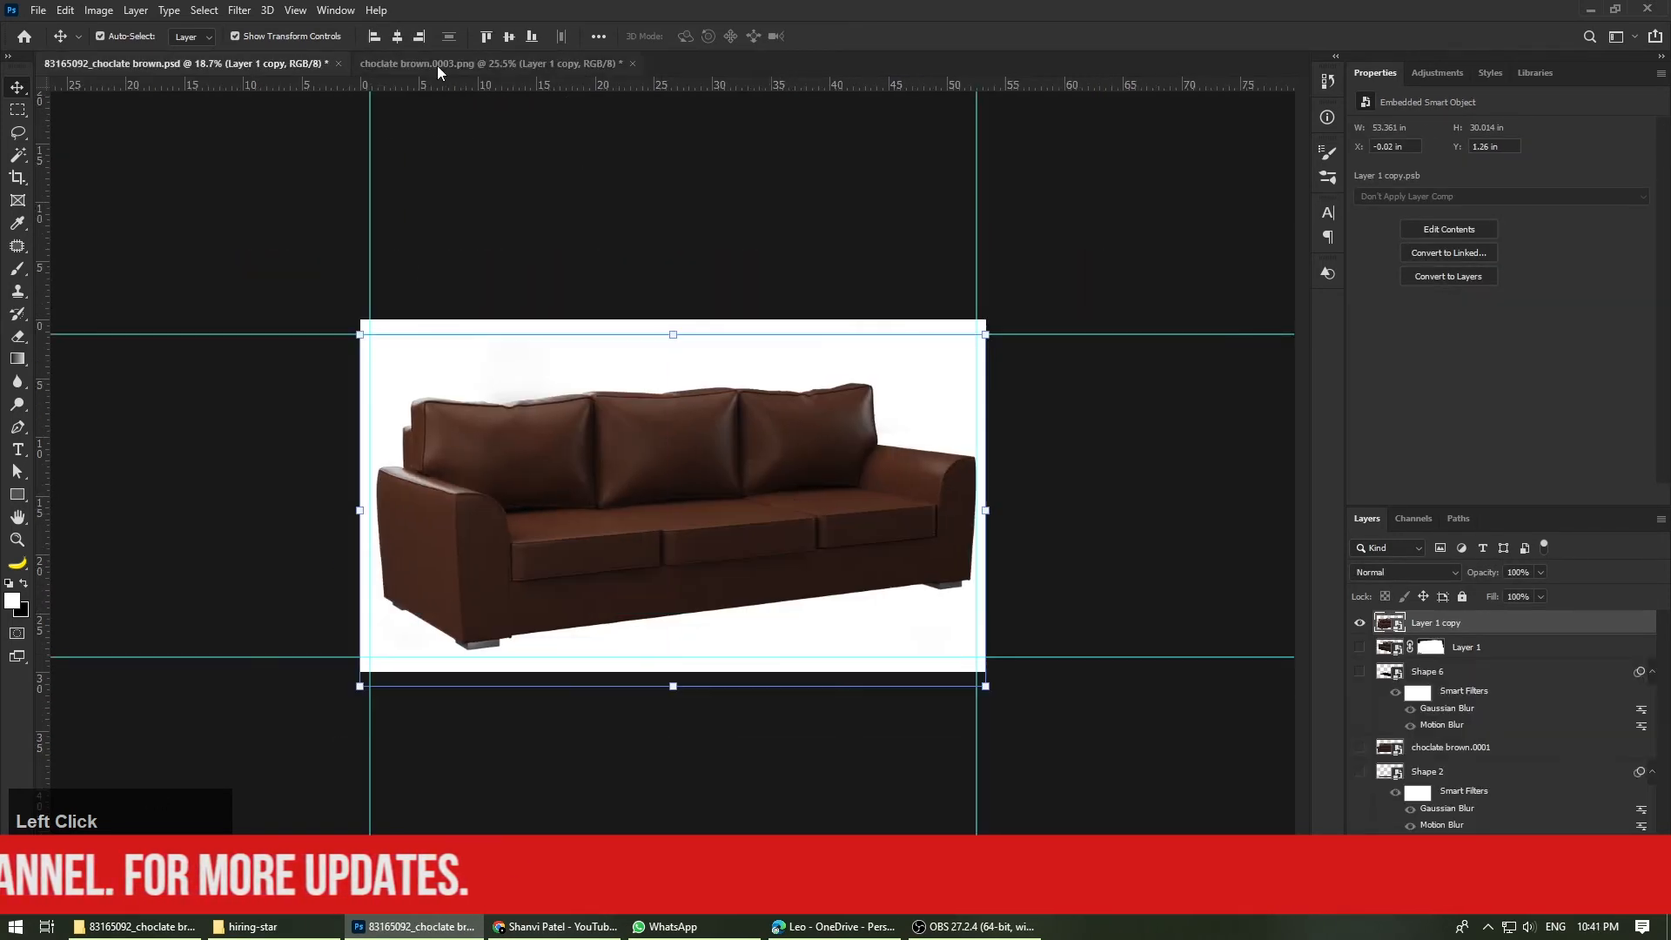
scroll(855, 636, up, 2)
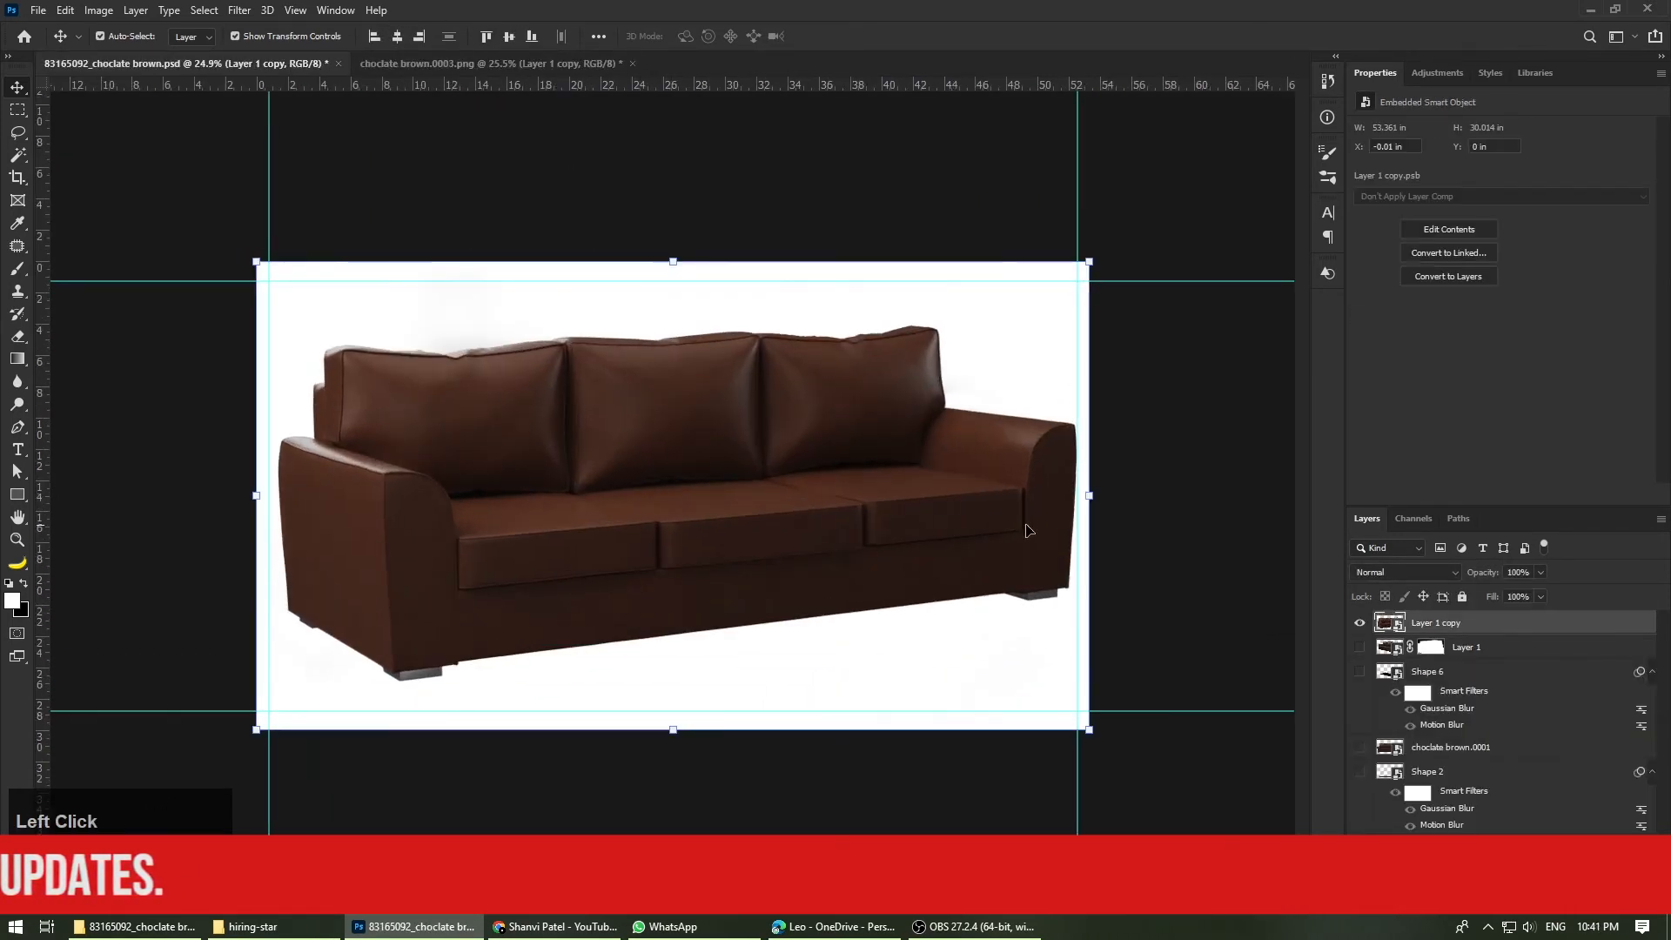
key(Left)
key(Left)
key(Left)
key(Left)
key(Left)
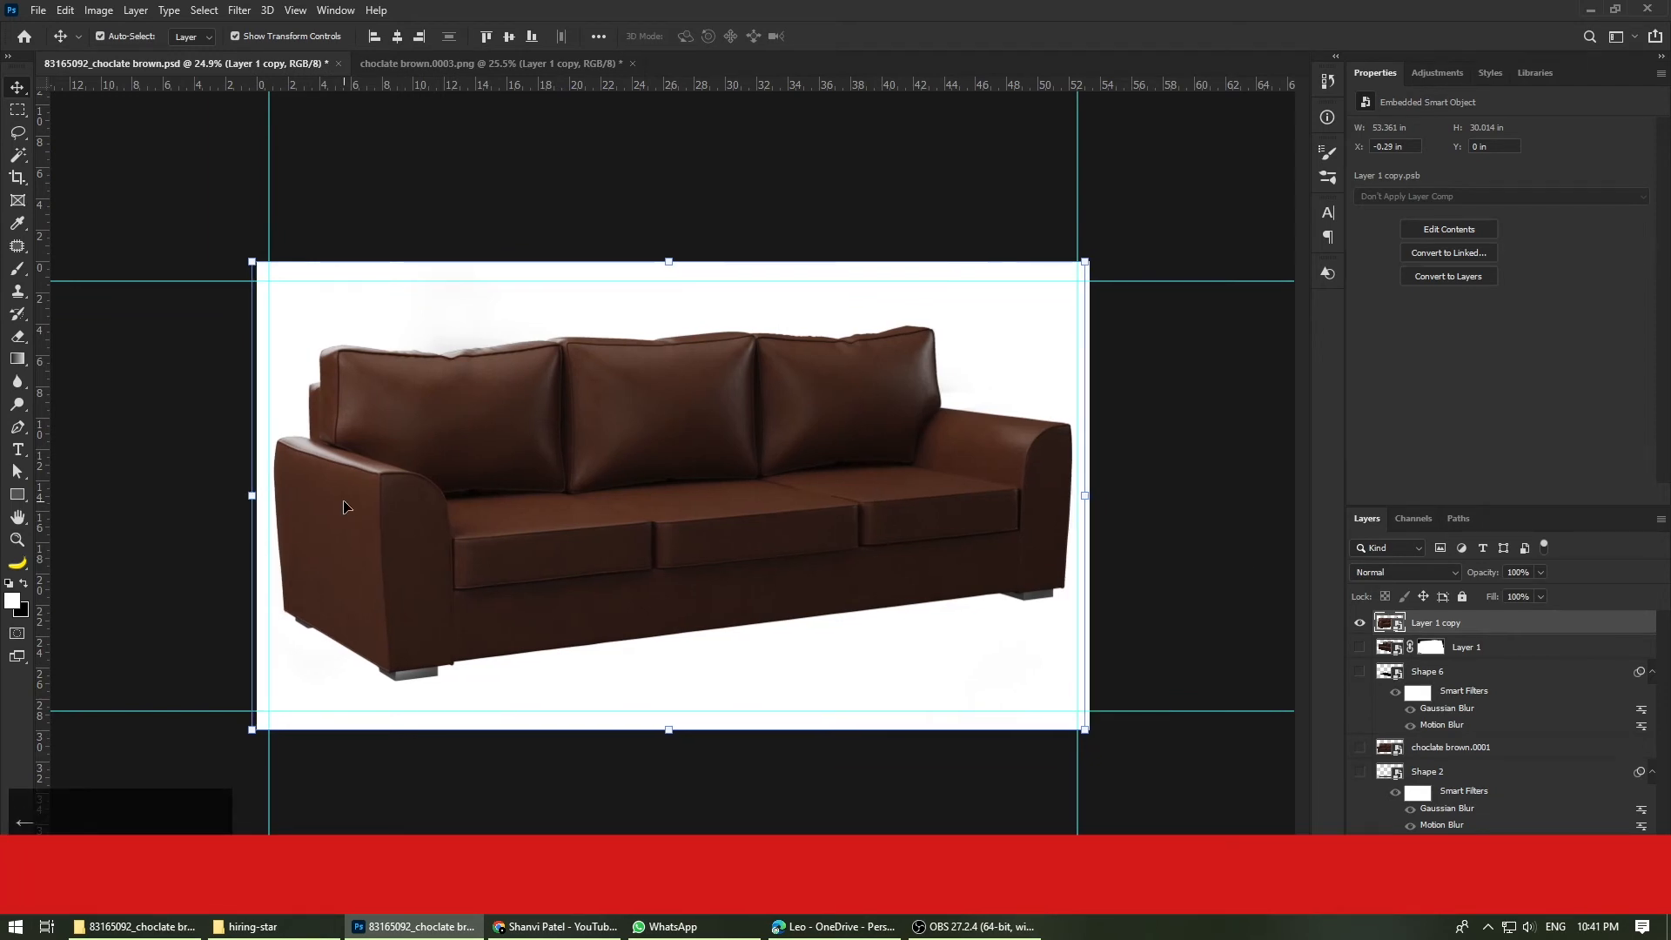
click(1220, 581)
click(697, 510)
key(Up)
key(Up)
key(Up)
key(Up)
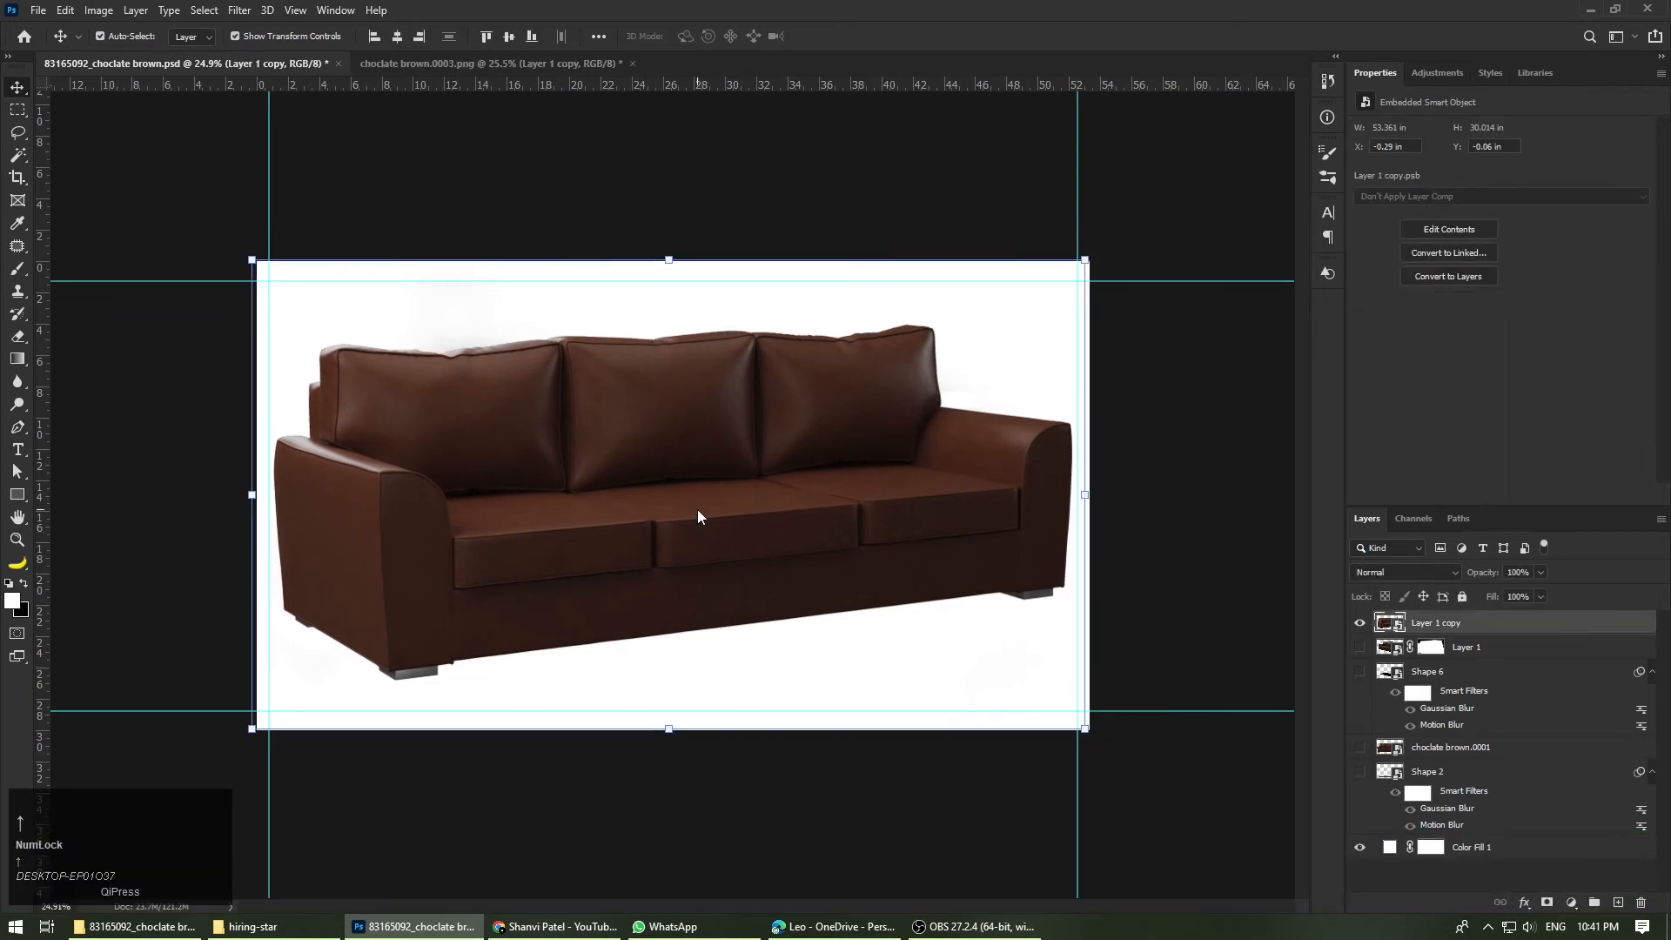
click(1115, 552)
Step: Draw two black four-cornered Pen shapes under the sofa, about 471 × 122 px at the front left foot and 499 × 145 px at the right foot
scroll(661, 540, up, 1)
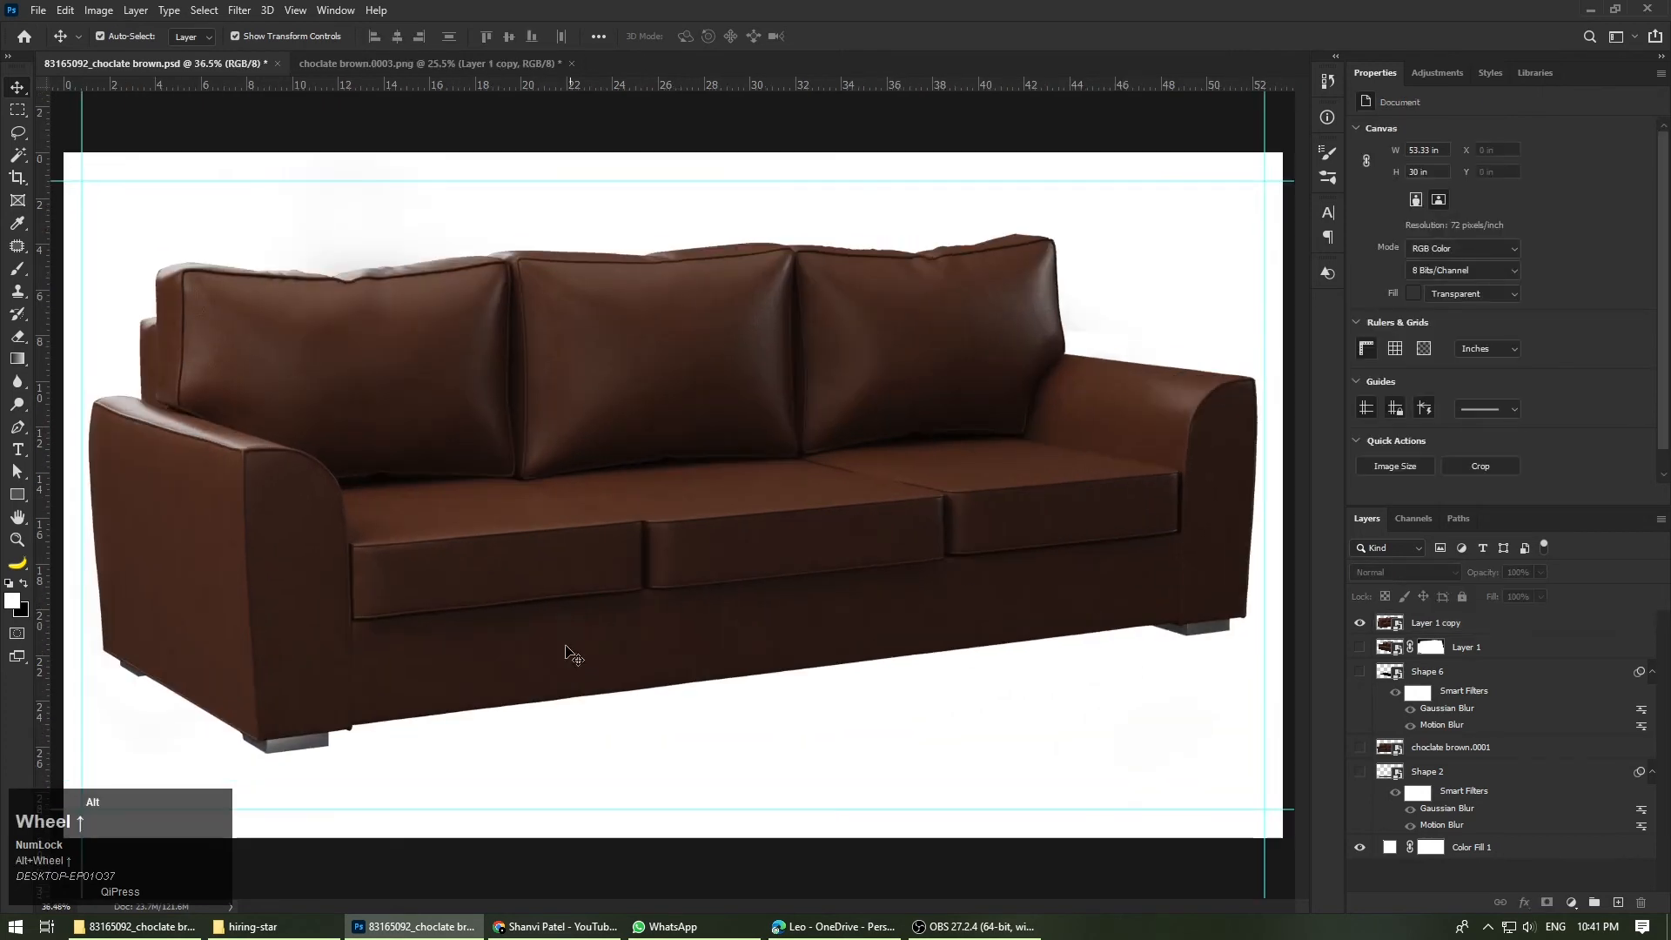
scroll(349, 662, up, 2)
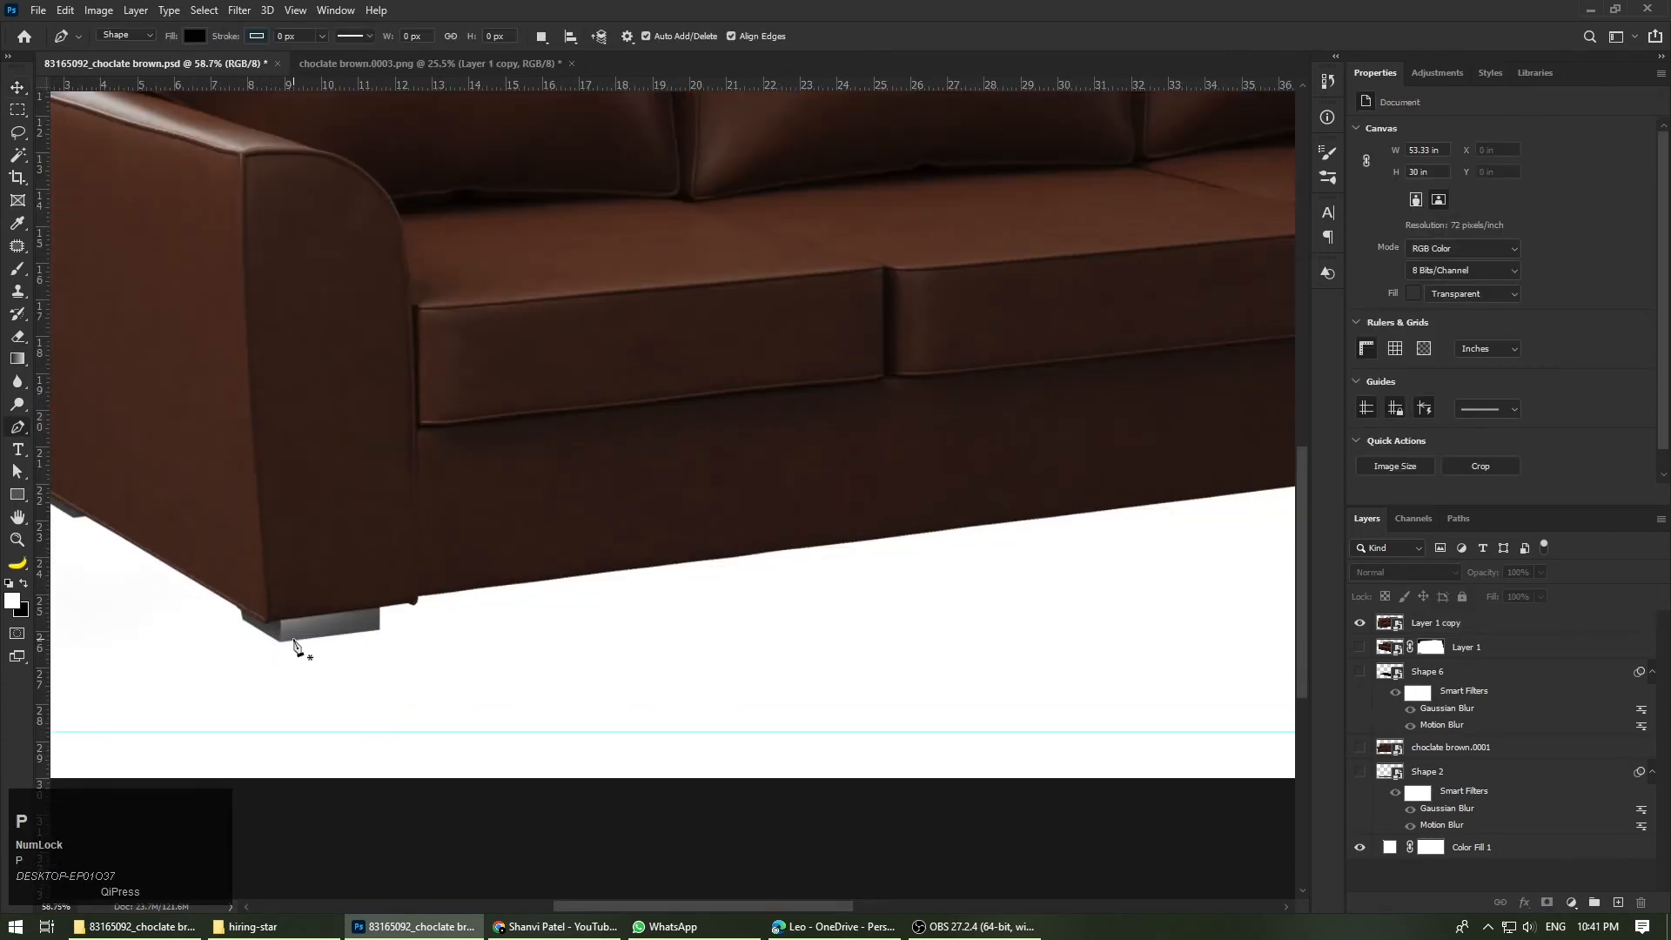
click(293, 640)
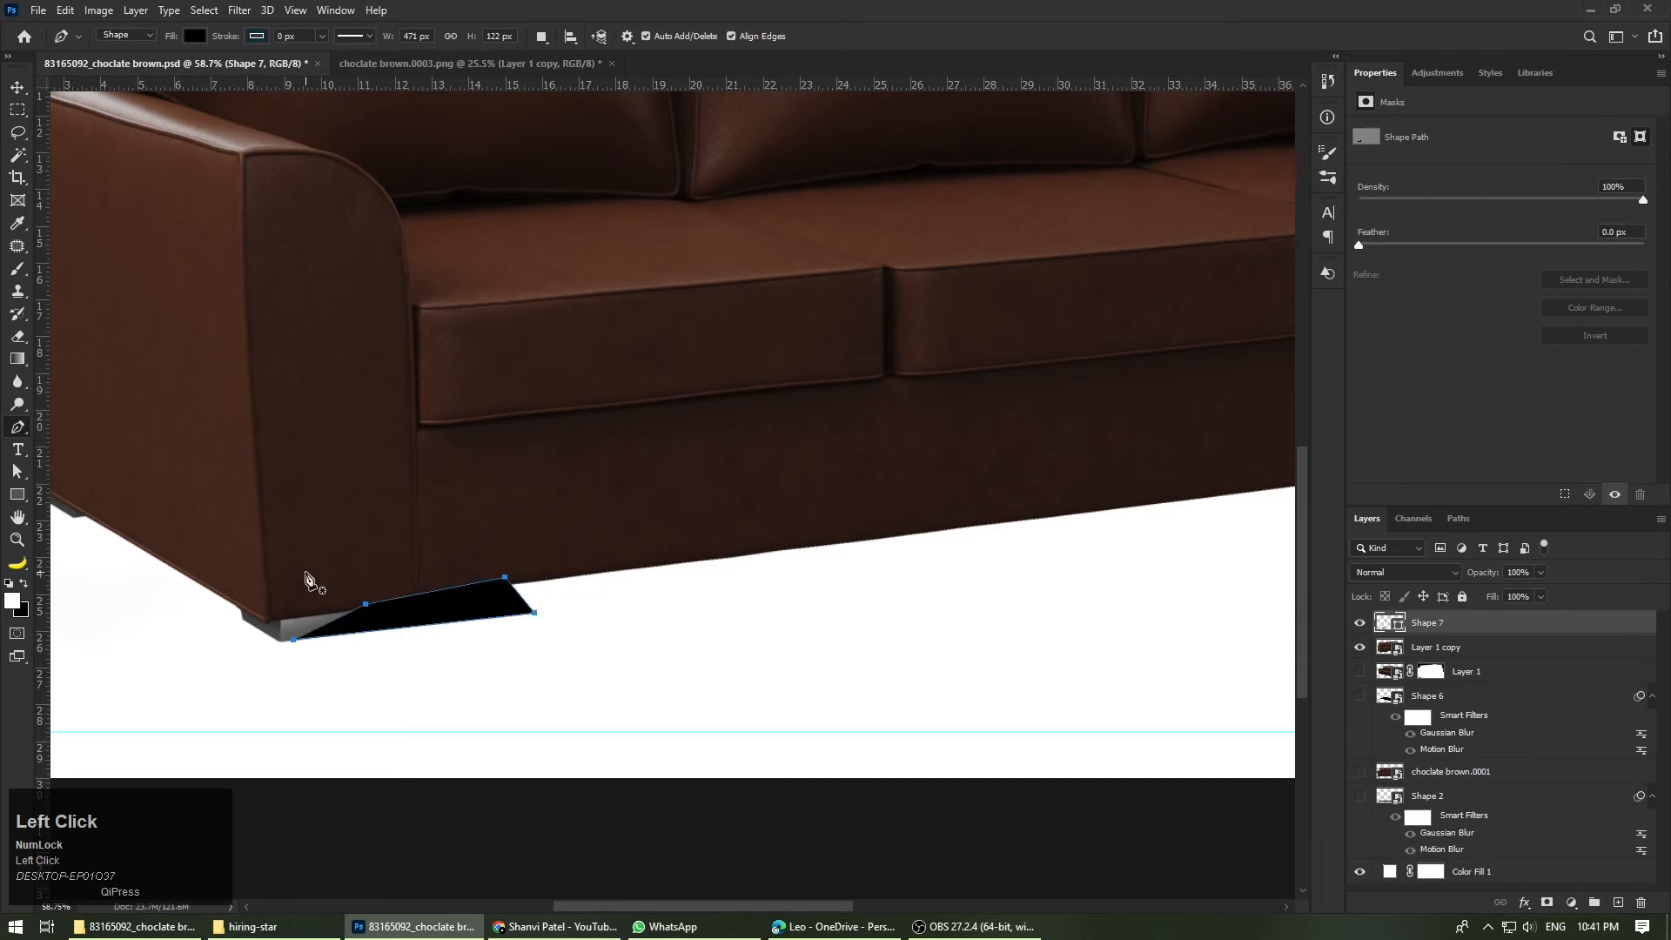
scroll(1108, 746, down, 3)
scroll(1131, 679, up, 2)
click(1185, 630)
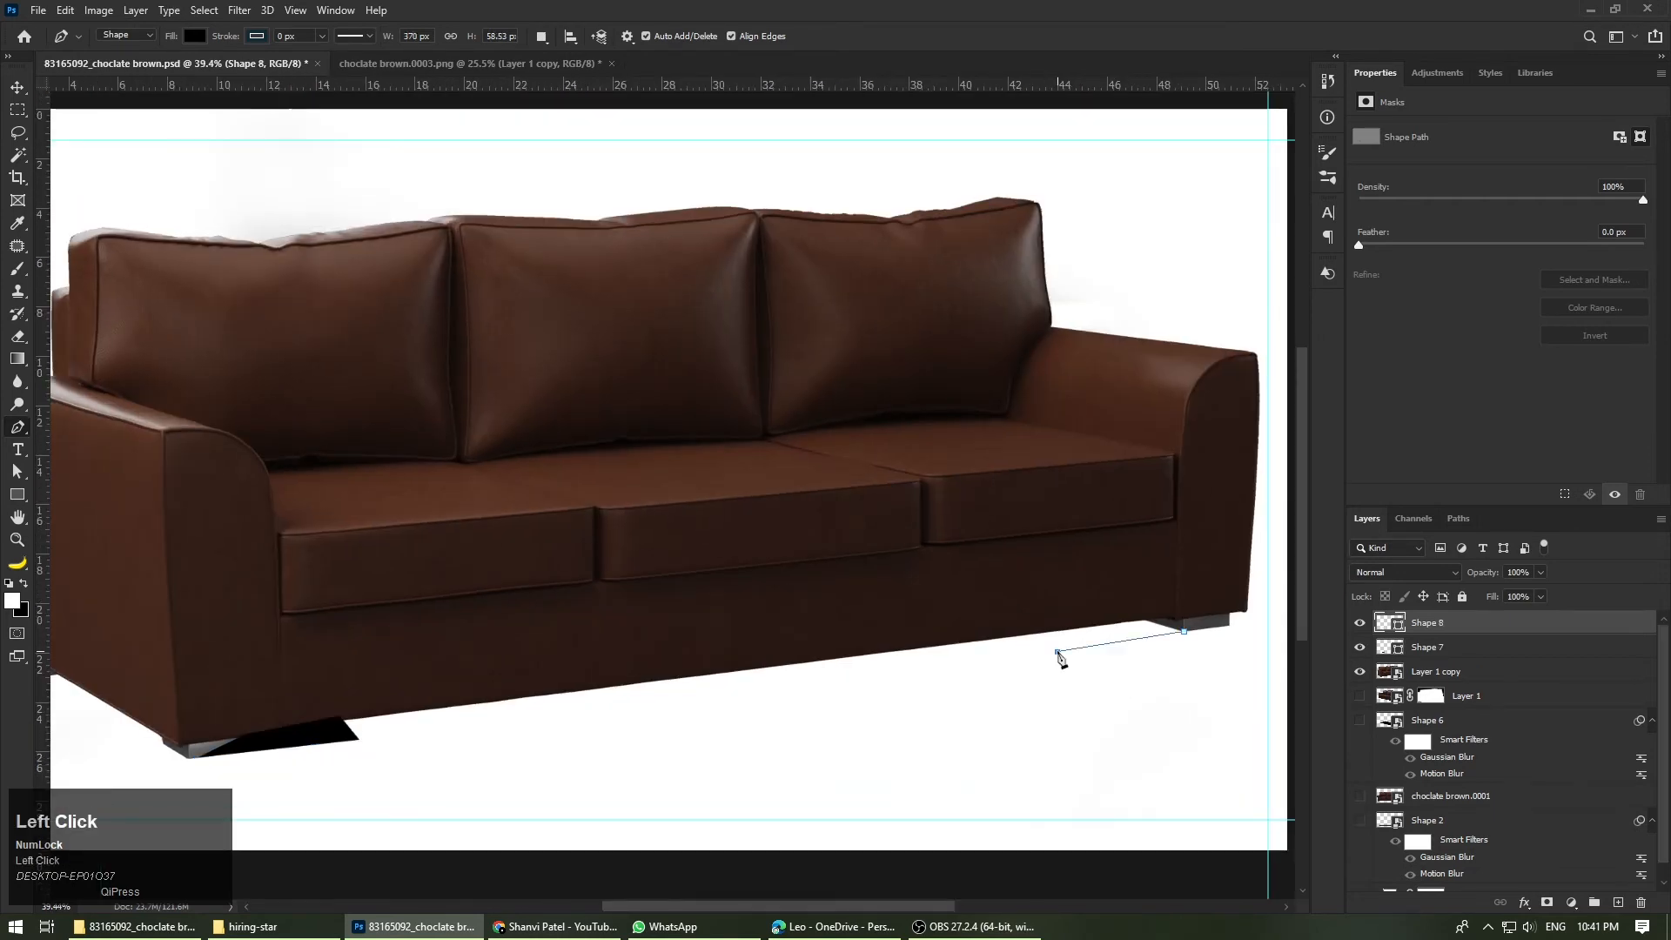
Step: Draw a black four-cornered Pen shape about 3190 px wide along the sofa's base, from the rear left foot to the right foot
scroll(295, 586, down, 3)
scroll(149, 670, up, 3)
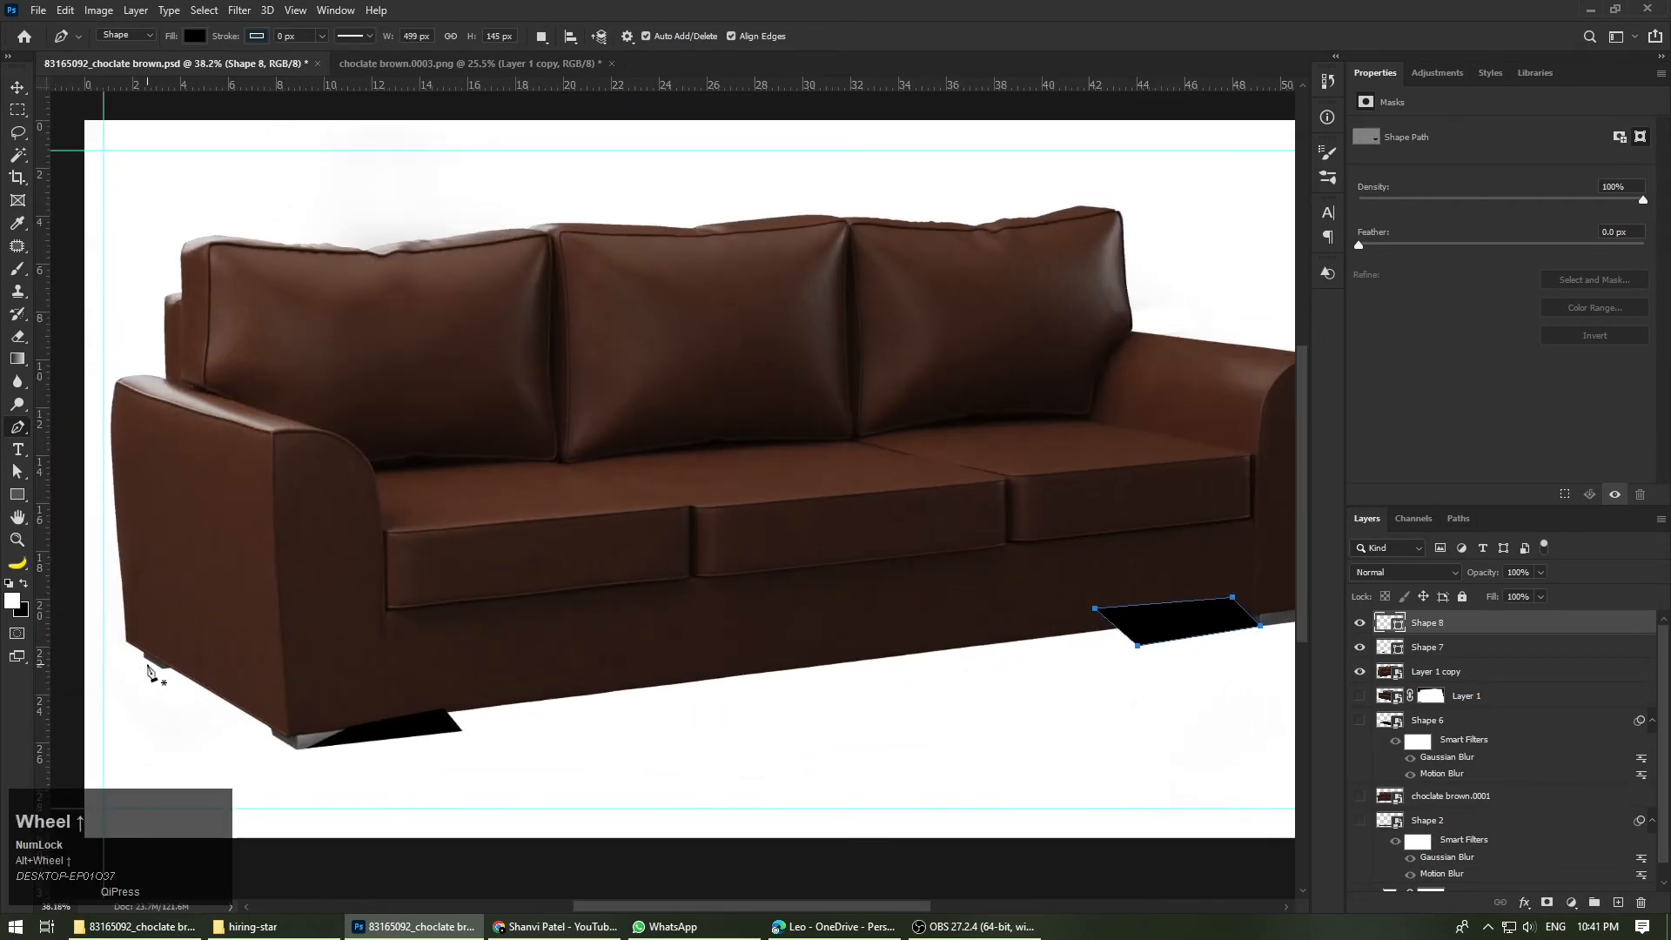
scroll(184, 679, down, 2)
click(291, 613)
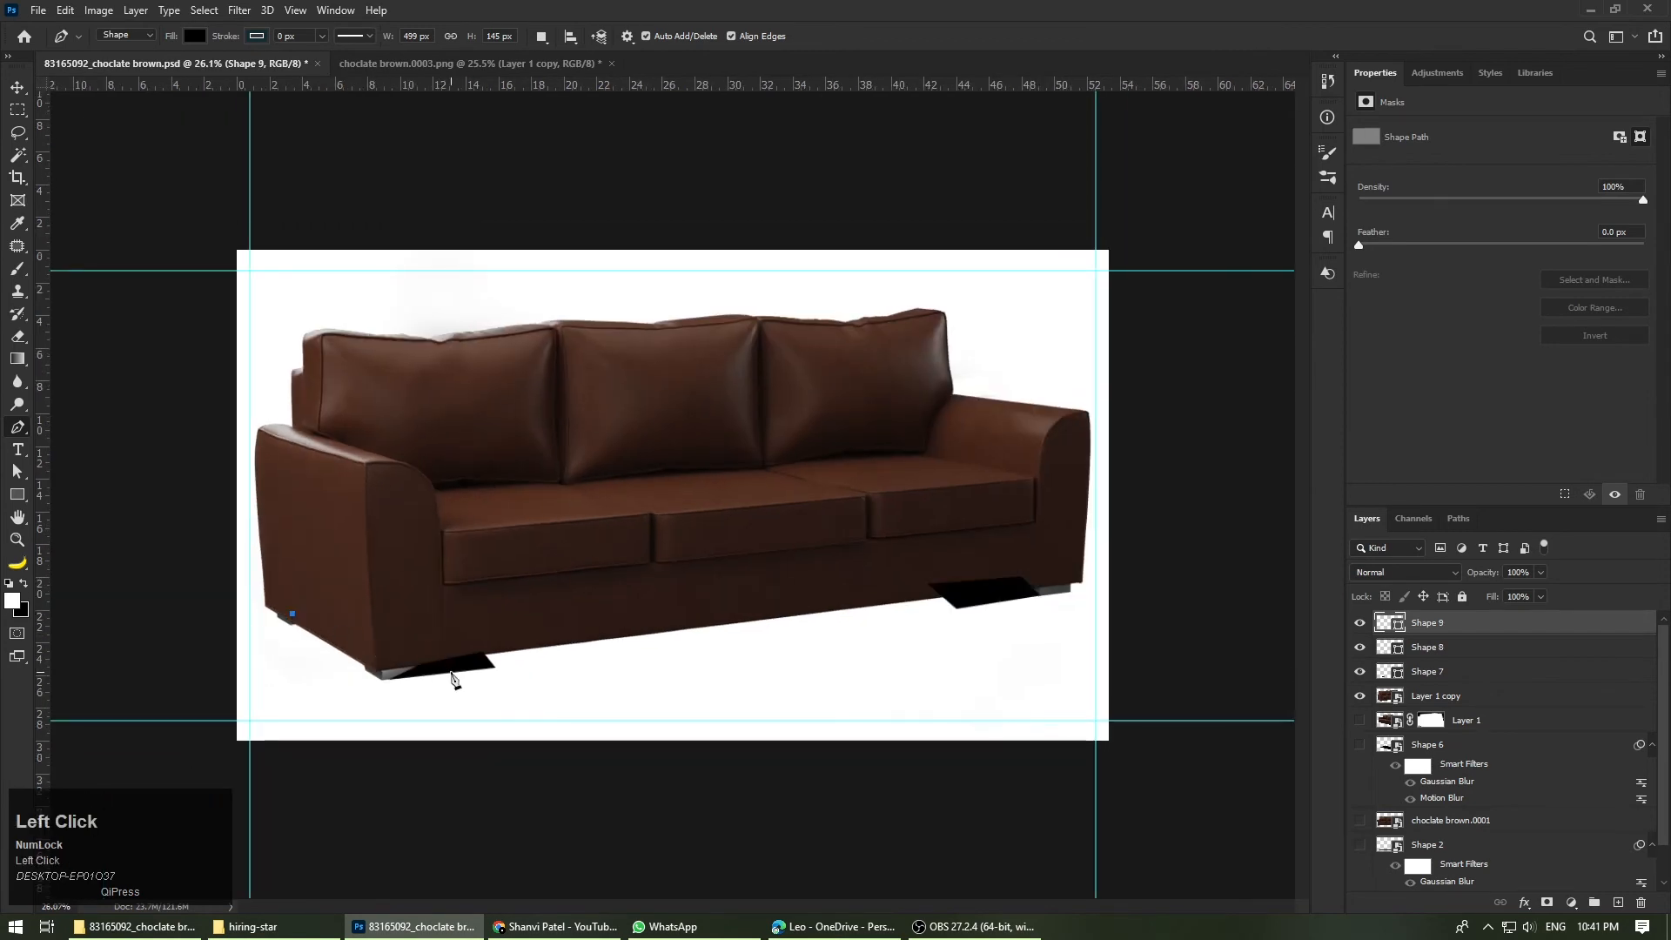
click(1017, 602)
click(966, 538)
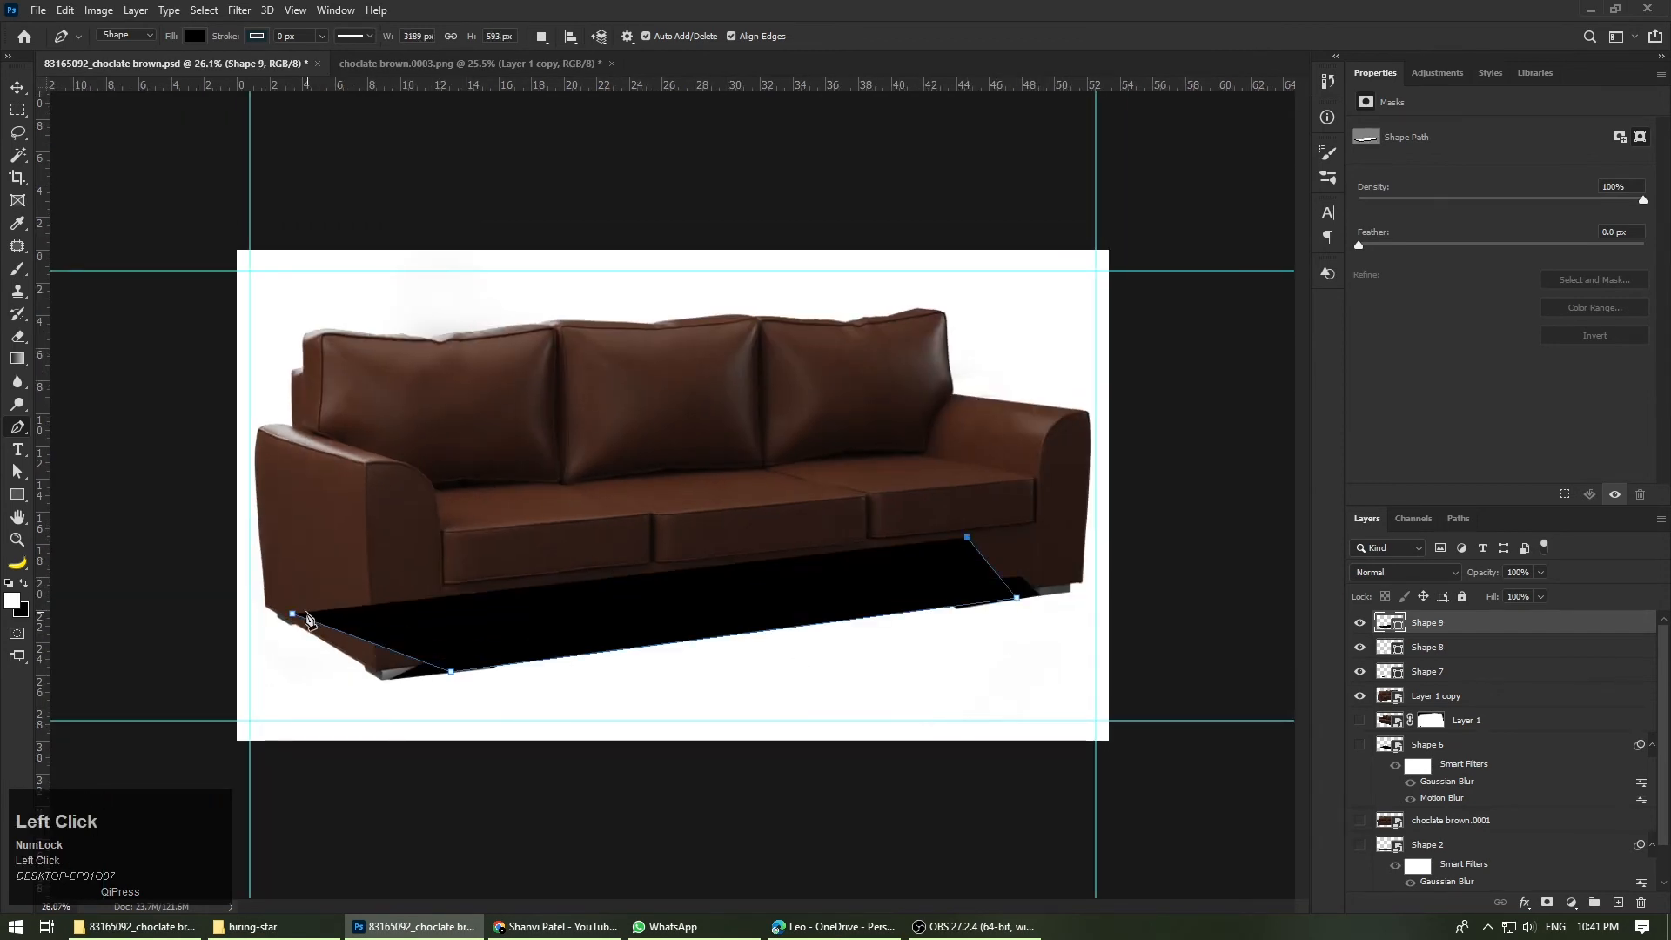
click(292, 614)
Step: Merge the three black shapes into one layer and place it beneath the sofa's Layer 1 copy
scroll(603, 621, down, 2)
click(17, 89)
drag(549, 718, 839, 514)
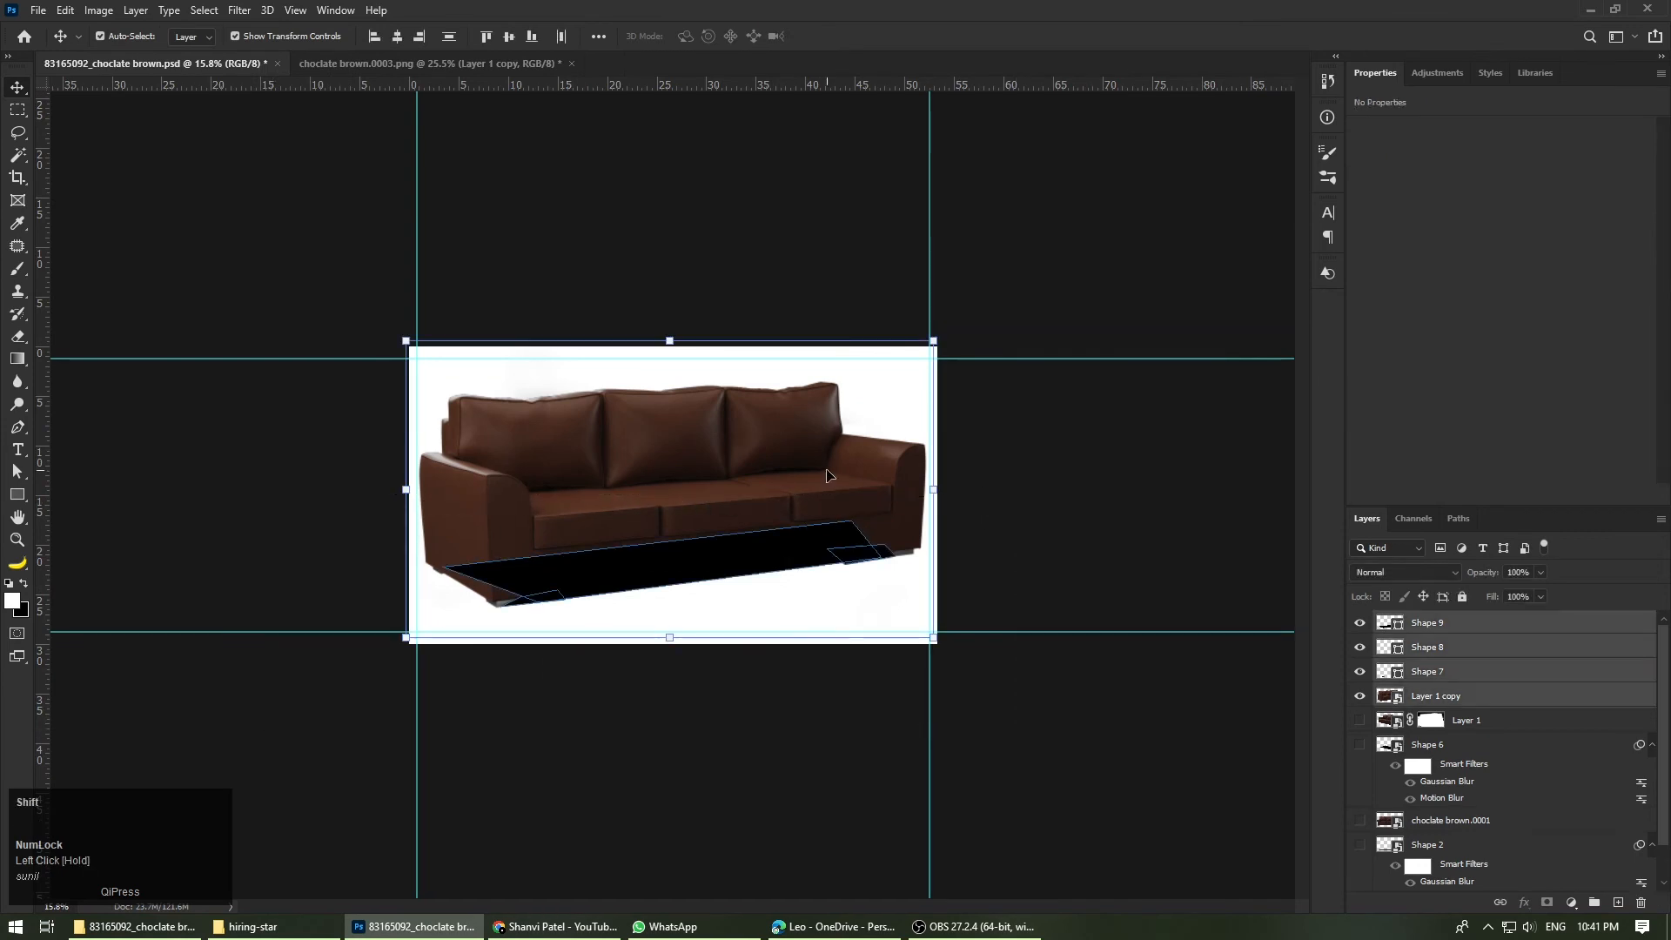
shift+click(829, 480)
key(ctrl+e)
scroll(870, 487, up, 4)
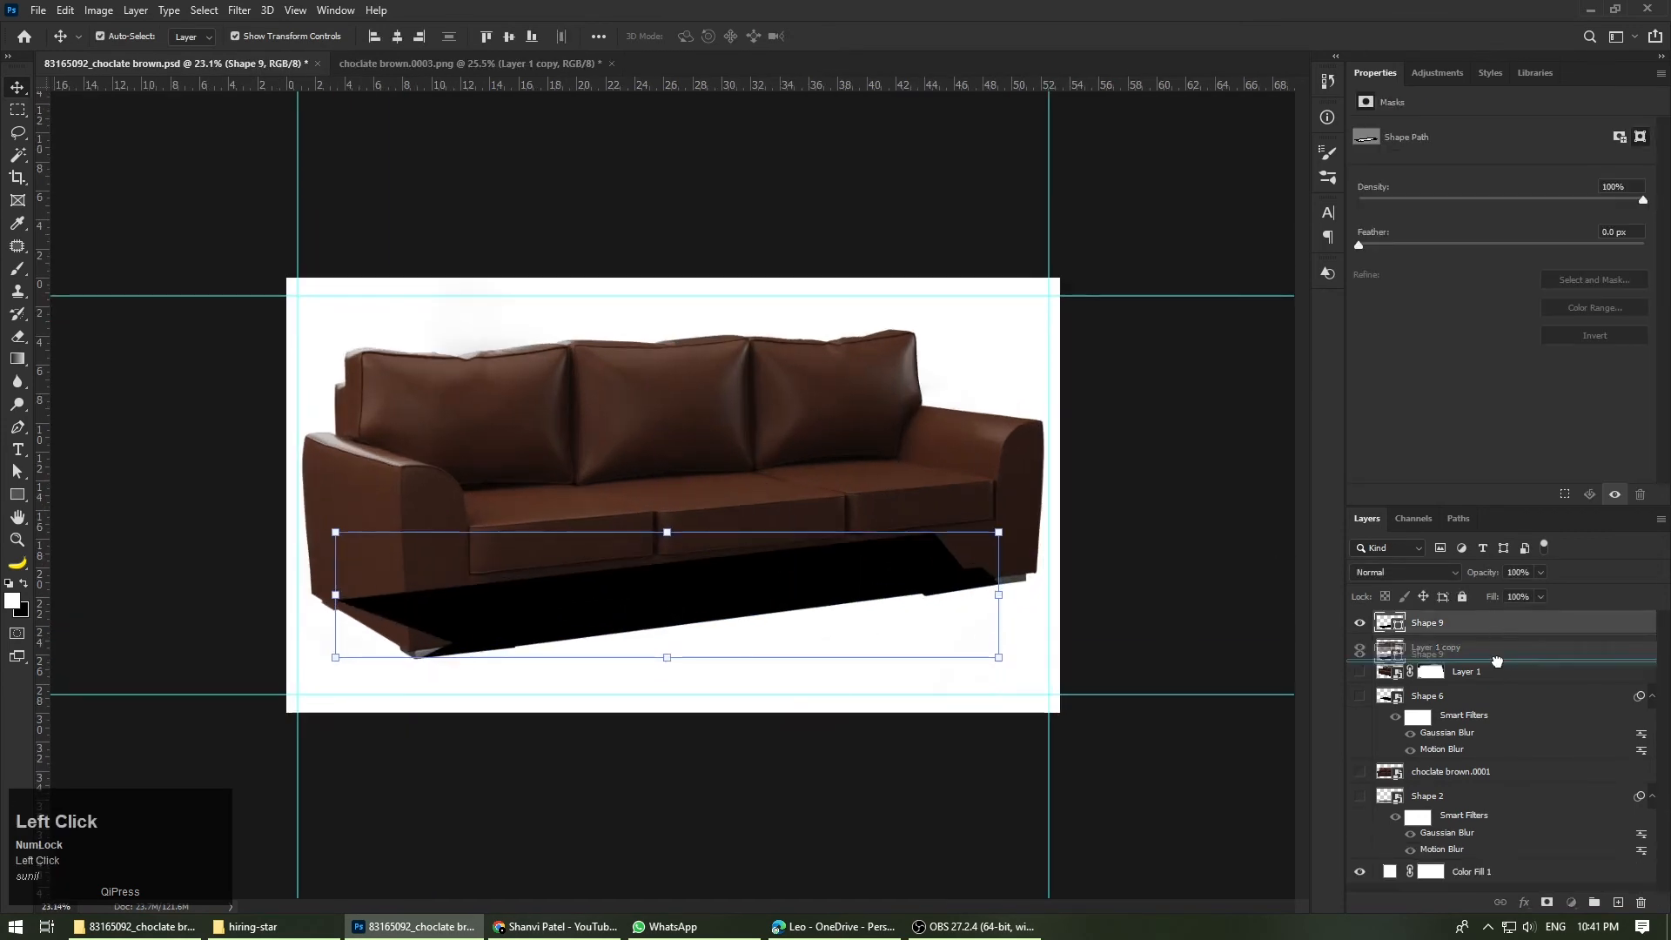
drag(1497, 661, 1497, 661)
Step: Convert the merged shadow shape to a smart object and apply Motion Blur with angle 23° and distance 82 pixels
scroll(858, 634, up, 1)
click(239, 10)
mouse_move(418, 206)
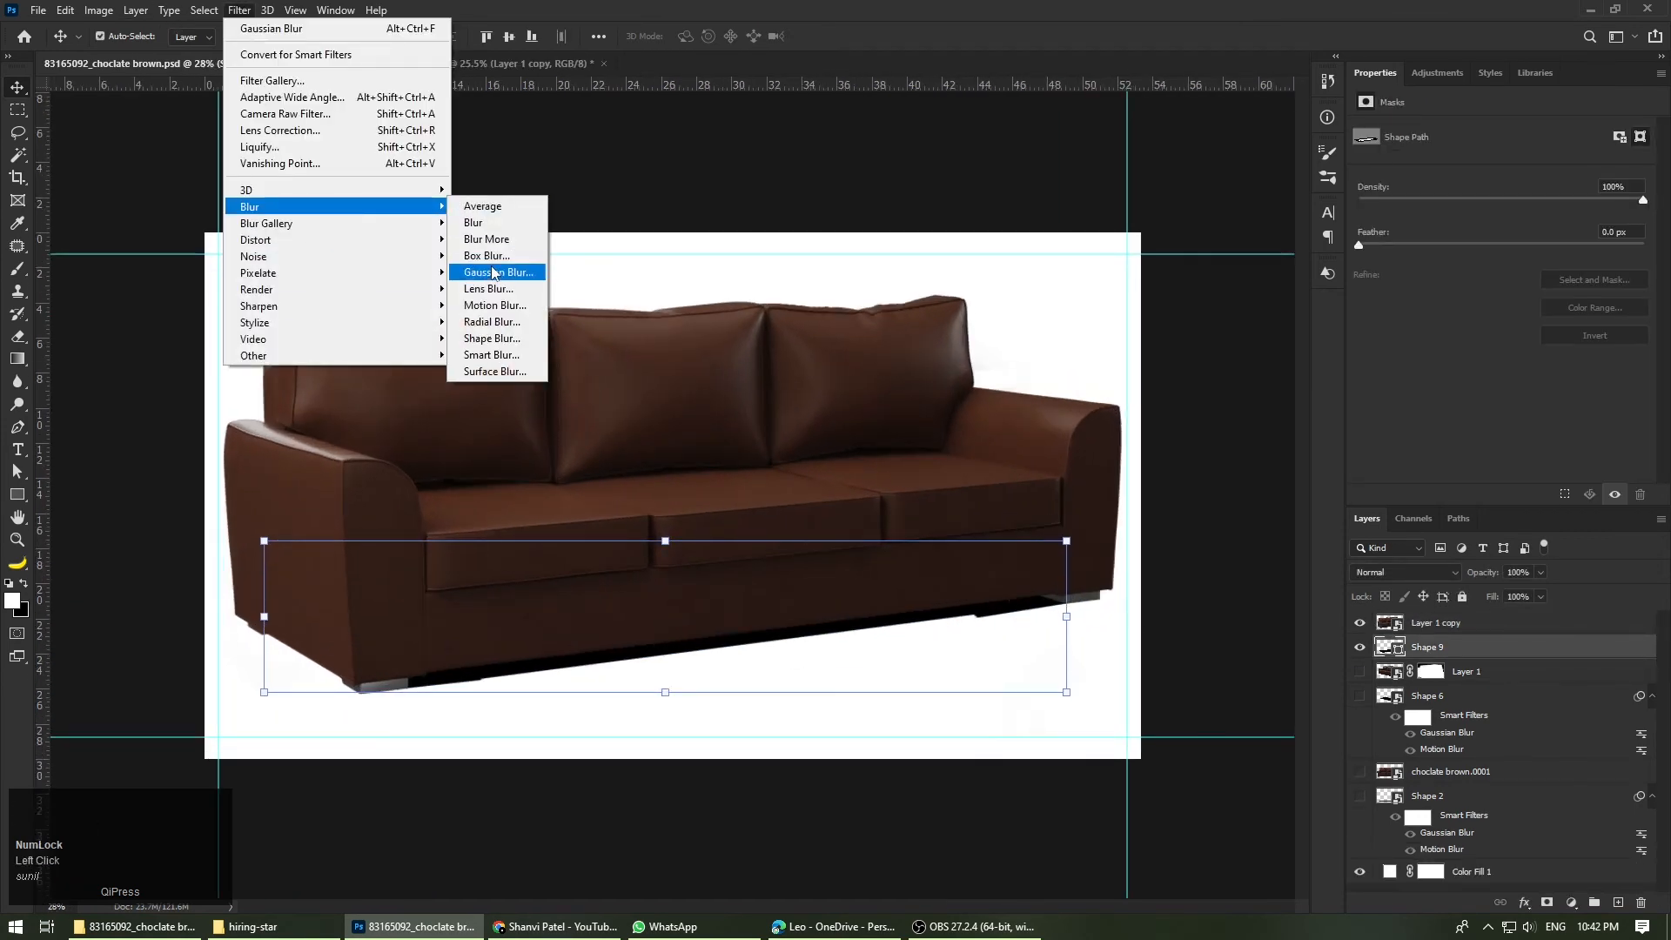
click(494, 306)
click(814, 348)
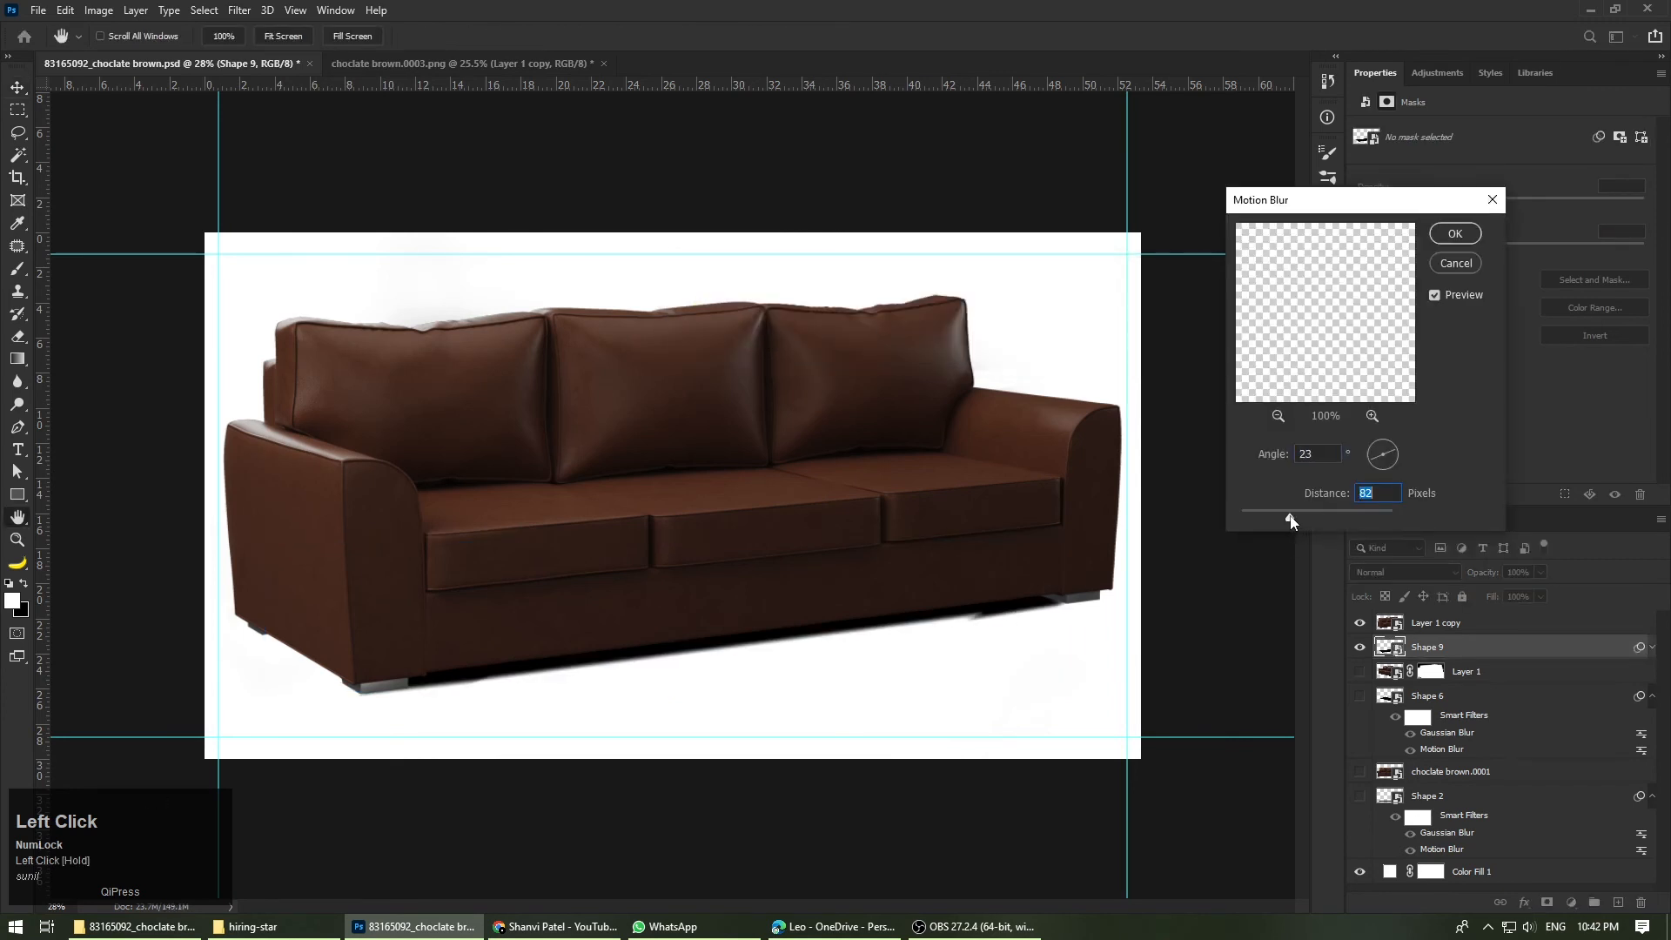
click(1448, 236)
Step: Apply a Gaussian Blur of 12.5 pixels to the shadow shape and set its layer opacity to 20%
click(235, 11)
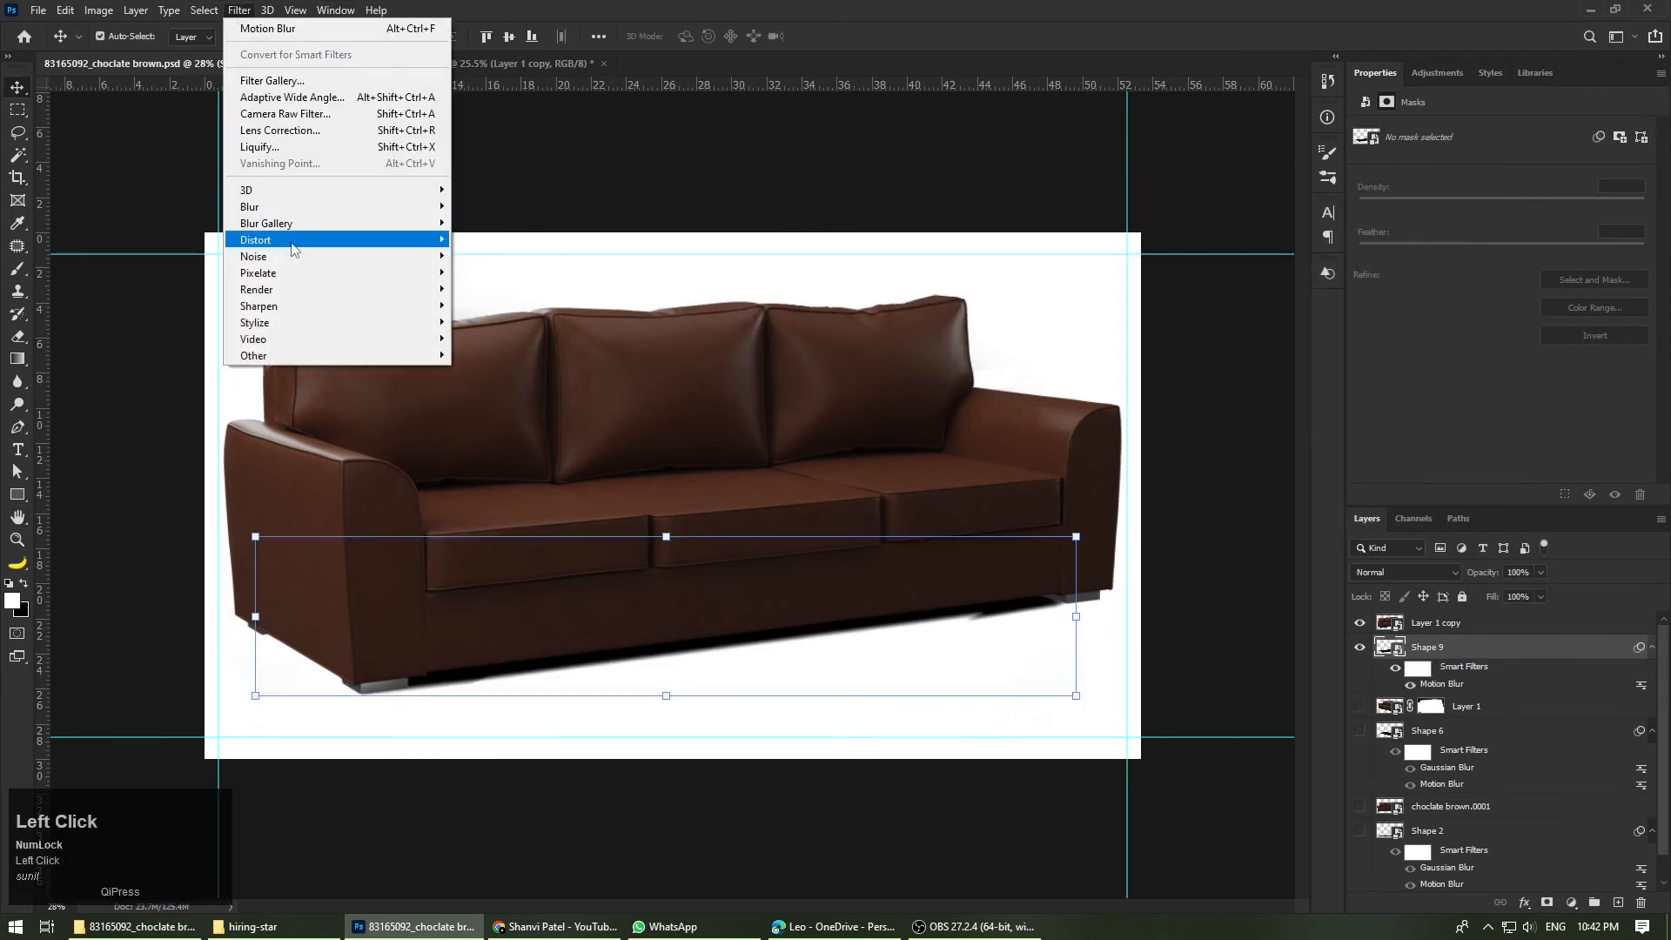
mouse_move(392, 206)
click(517, 273)
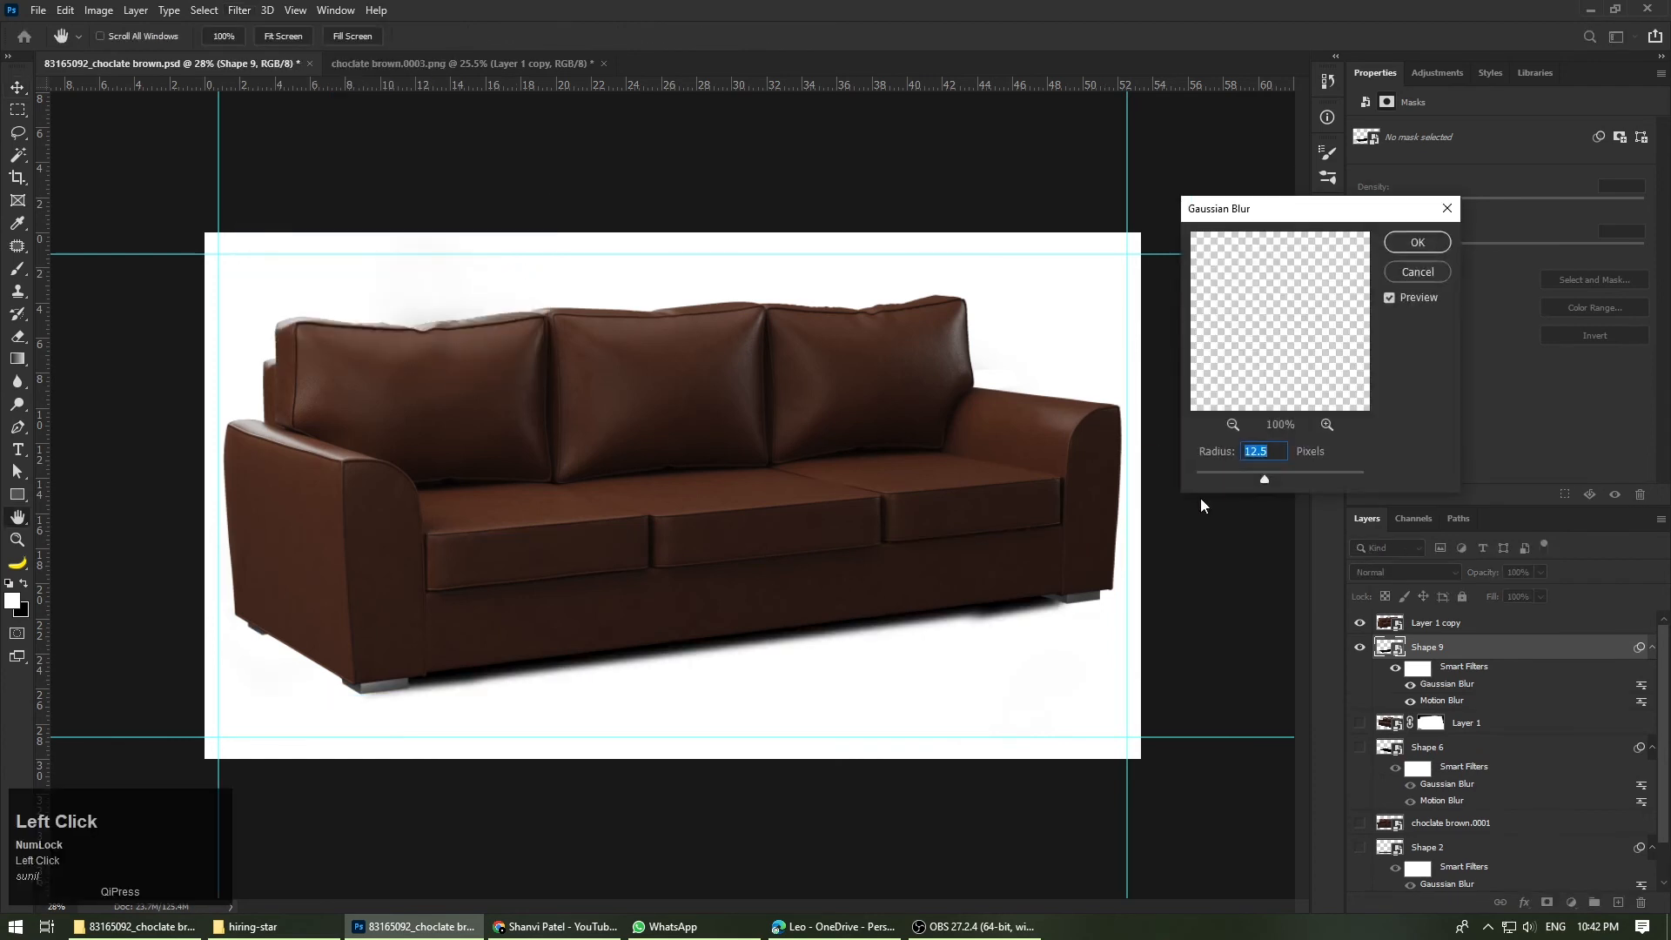
click(1406, 248)
text(20)
key(Return)
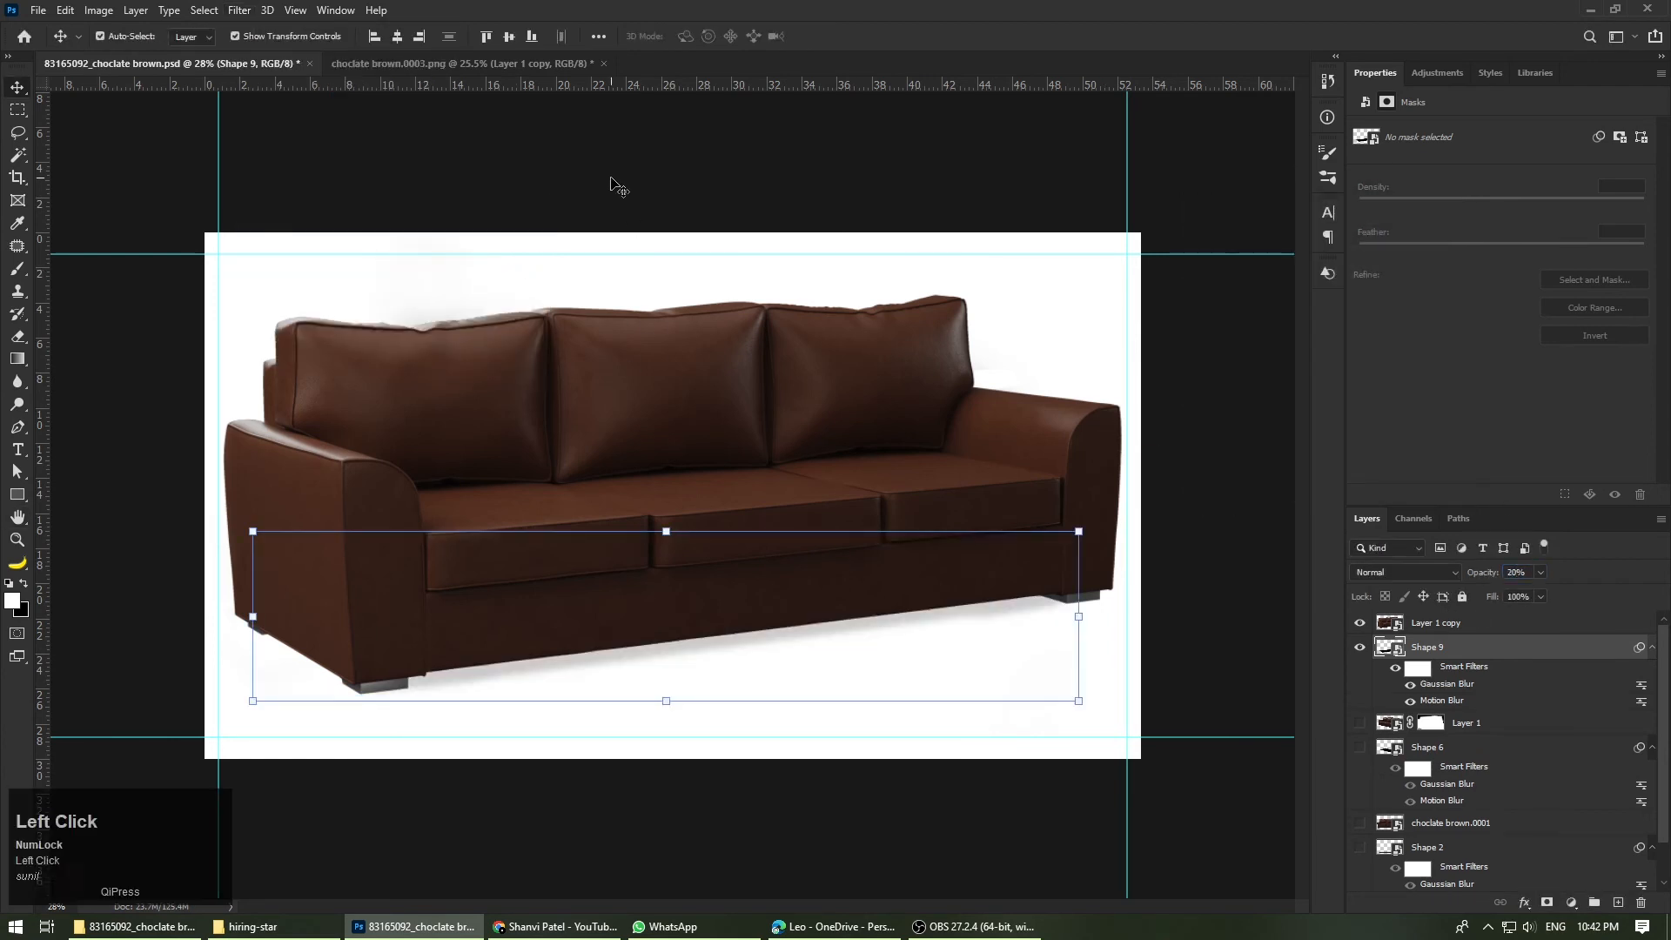
Step: Save a PNG copy named choclate brown.0003.png in the nested 83165092_choclate brown folder, and save the PSD
scroll(821, 474, down, 3)
scroll(801, 490, up, 1)
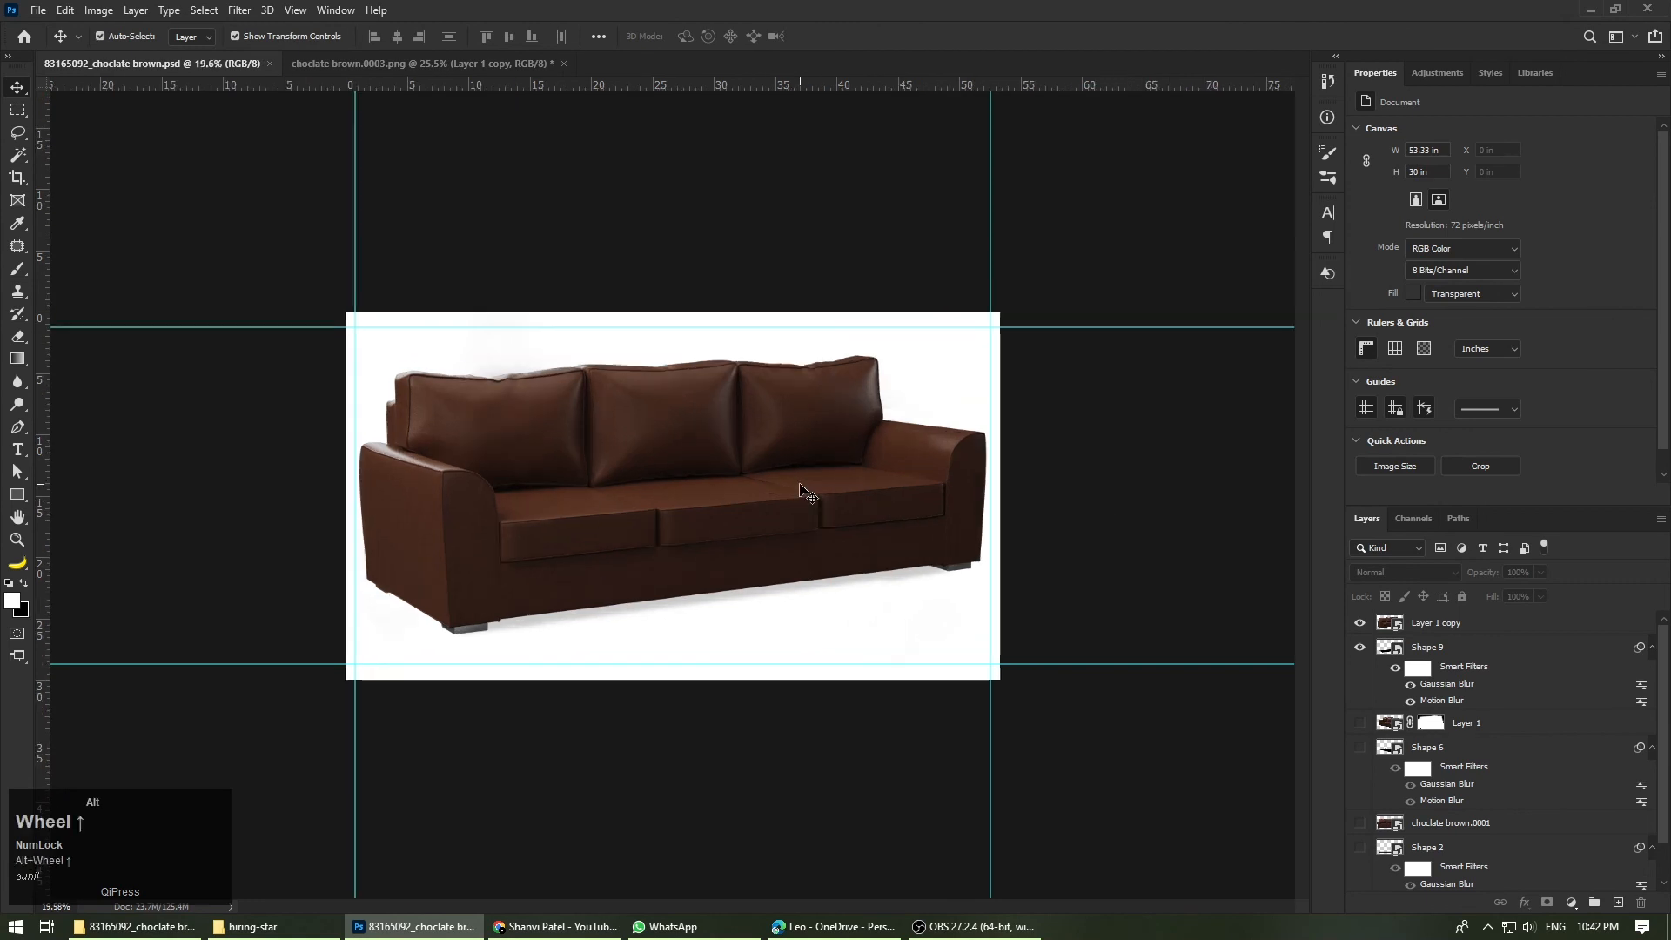
key(ctrl+shift+s)
click(336, 483)
click(253, 724)
double_click(214, 158)
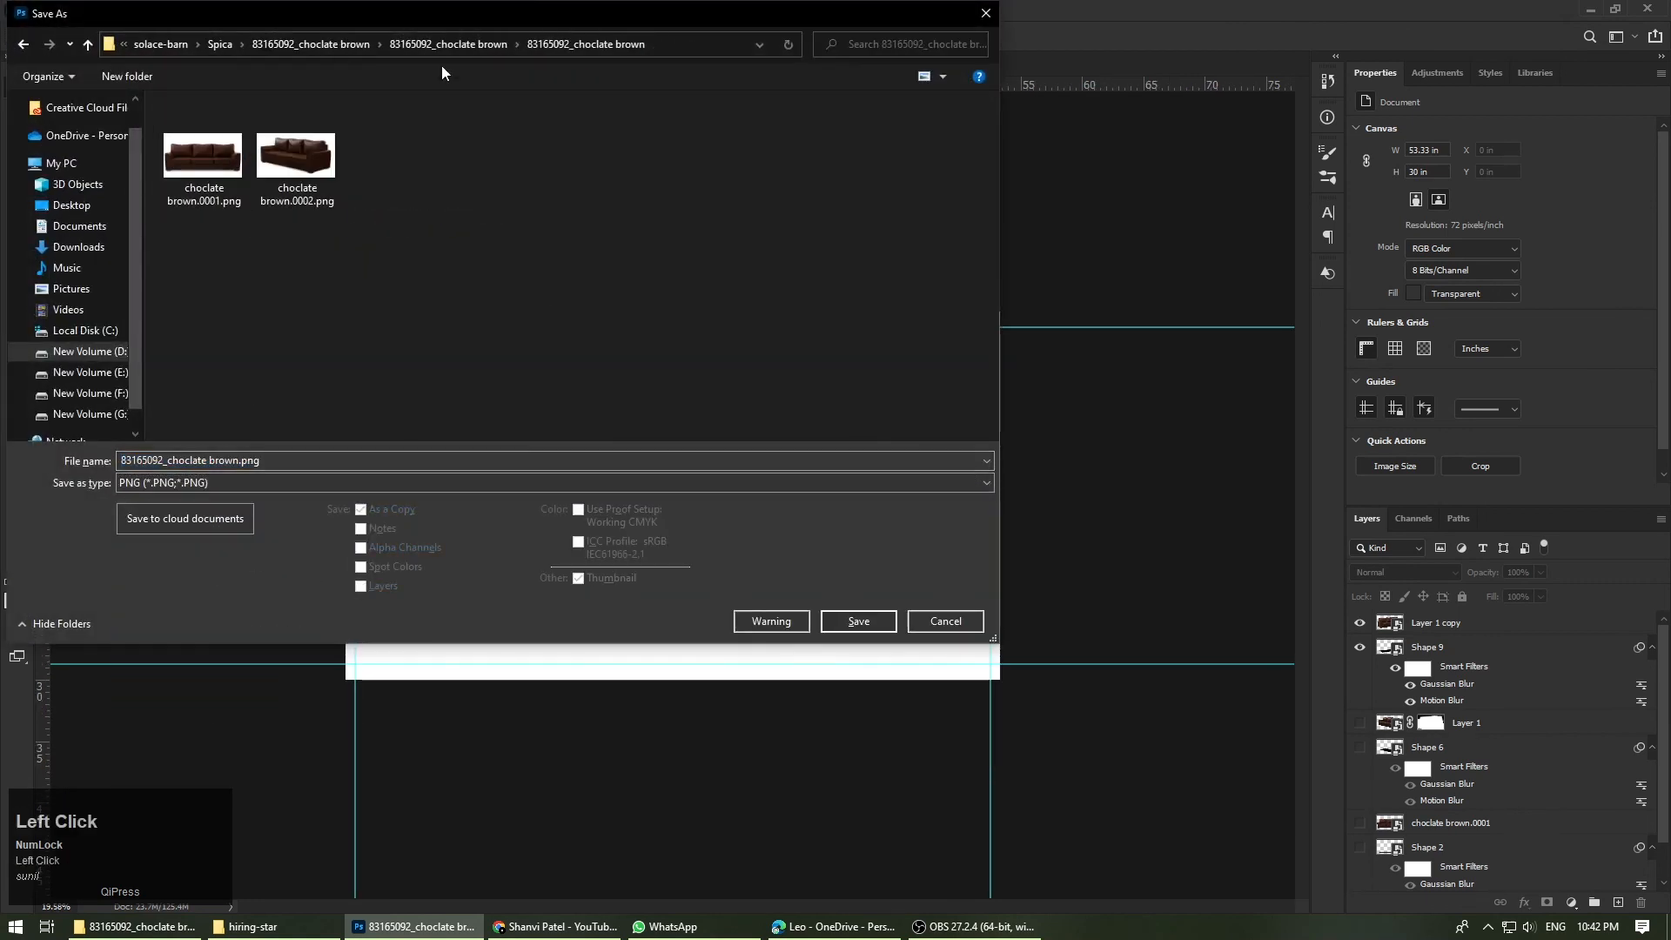
click(449, 46)
click(410, 134)
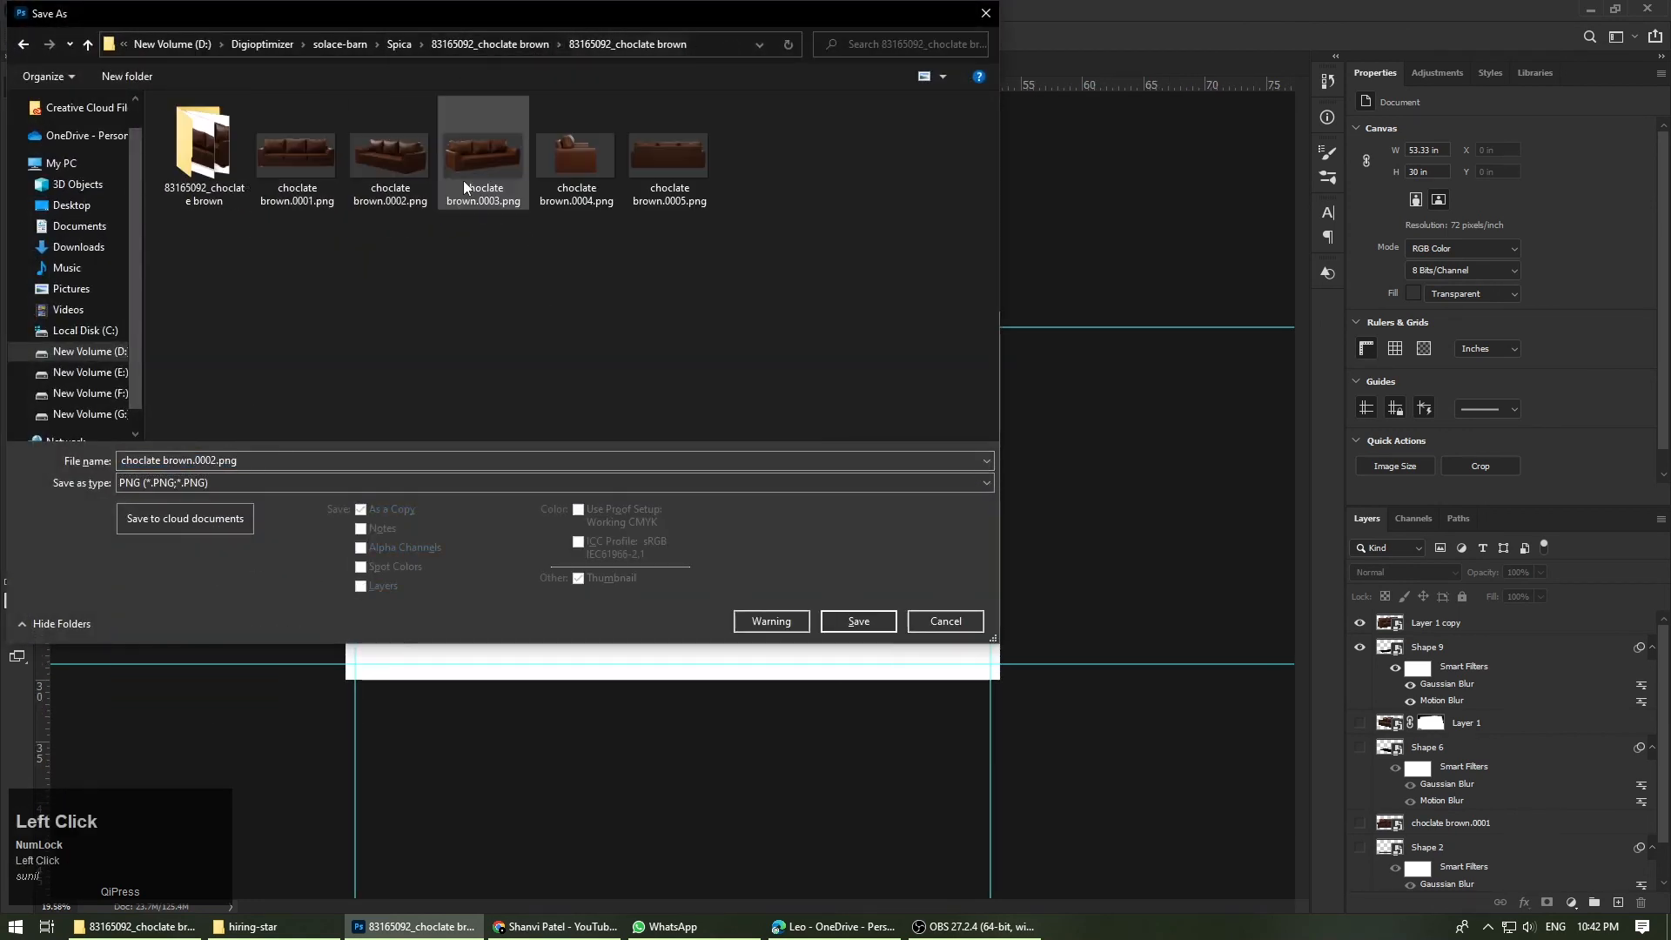
double_click(162, 174)
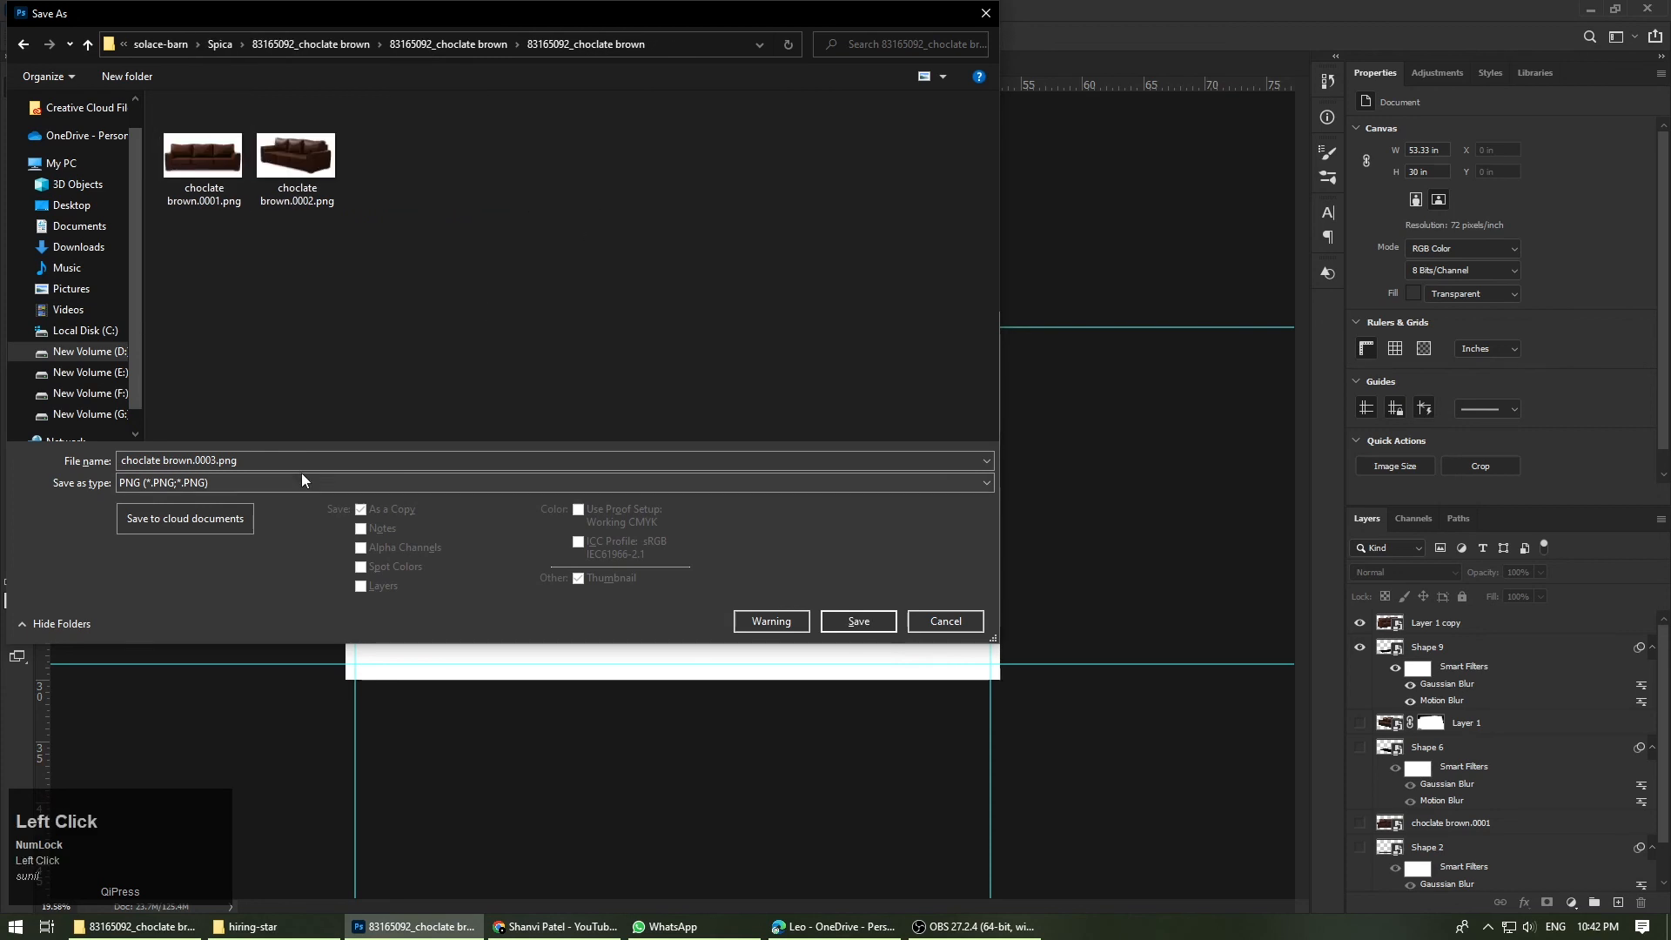
click(858, 622)
click(942, 278)
key(ctrl+s)
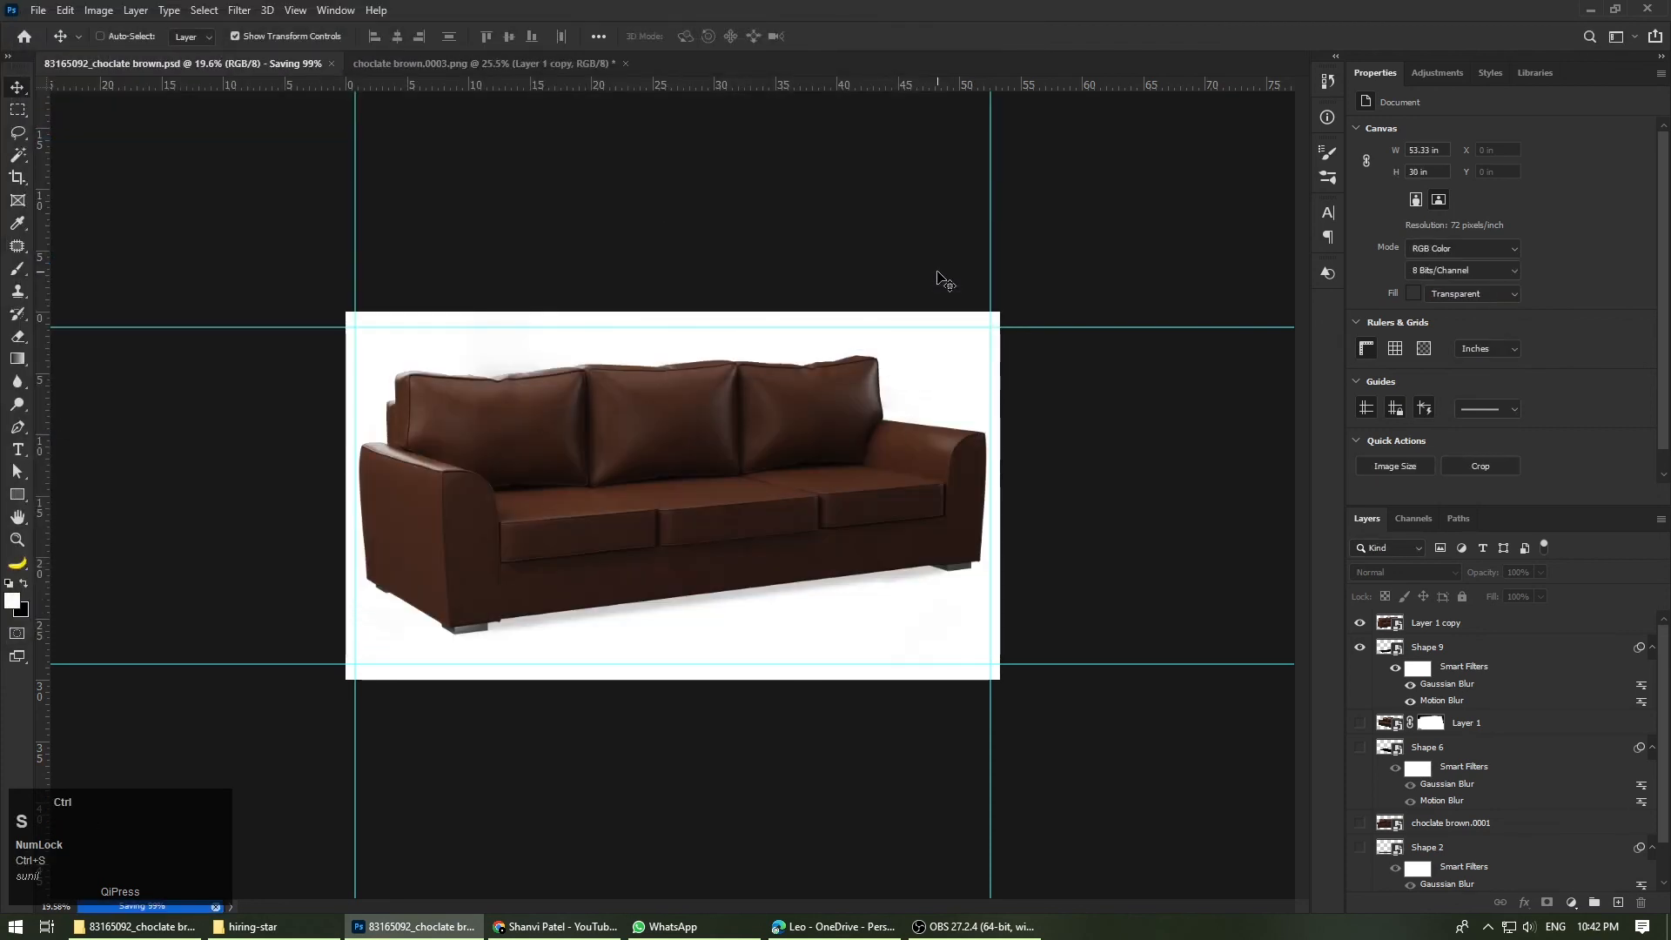
Step: Switch to File Explorer and open the exported sofa PNG from the nested 83165092_choclate brown folder
click(146, 928)
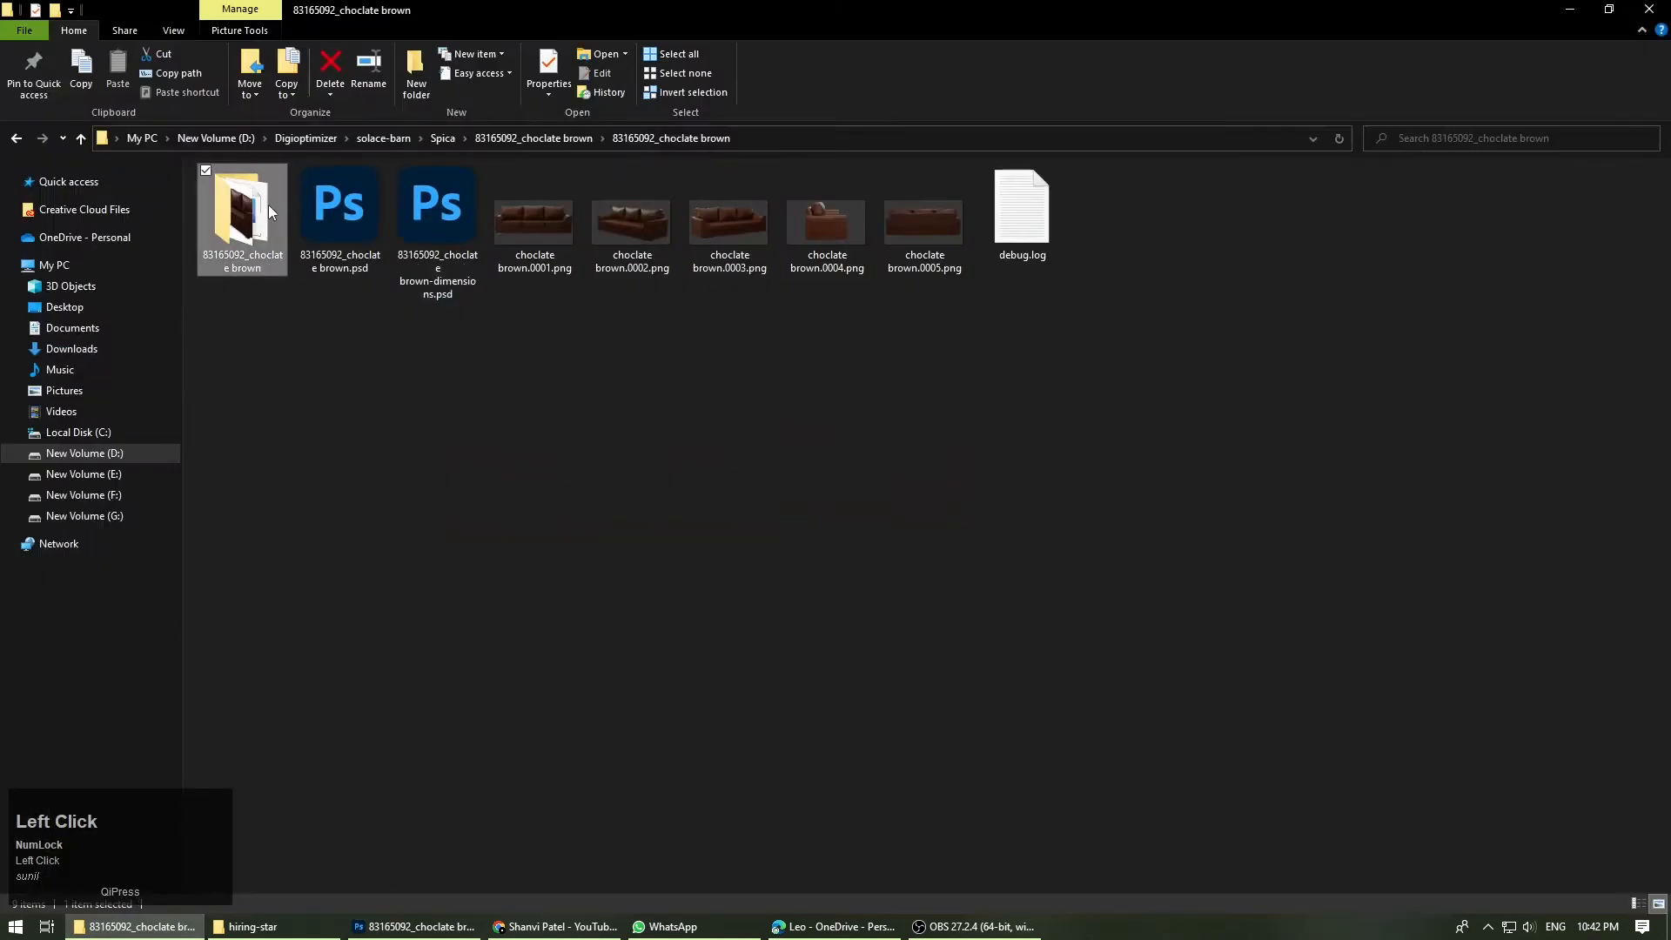
double_click(243, 218)
double_click(438, 218)
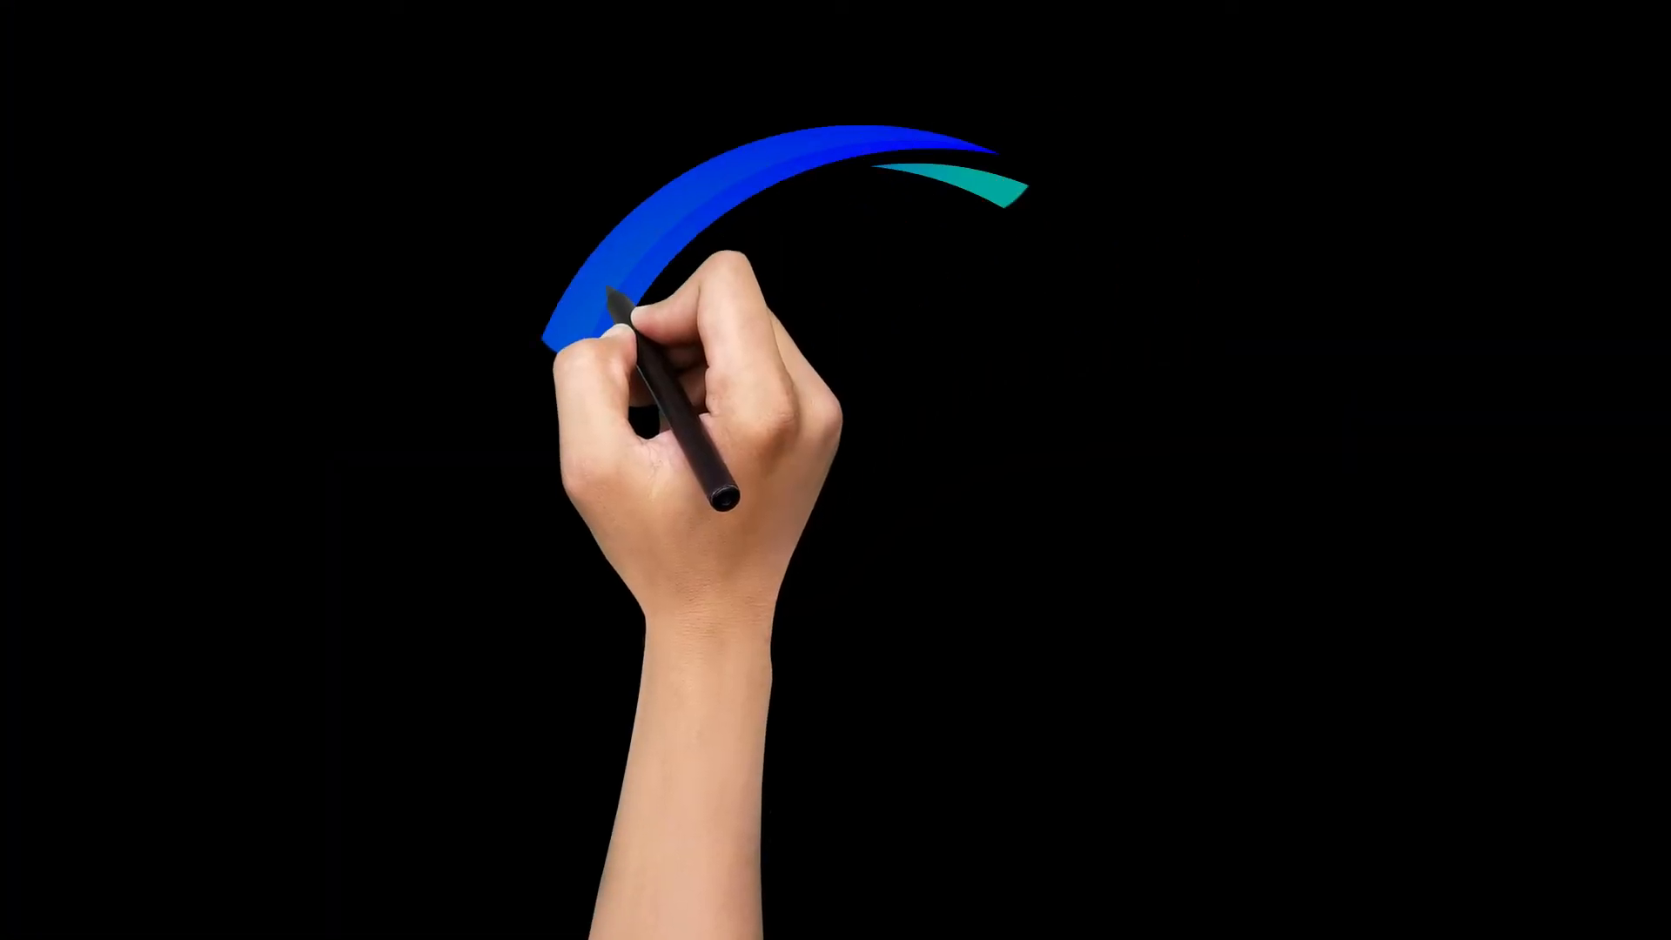